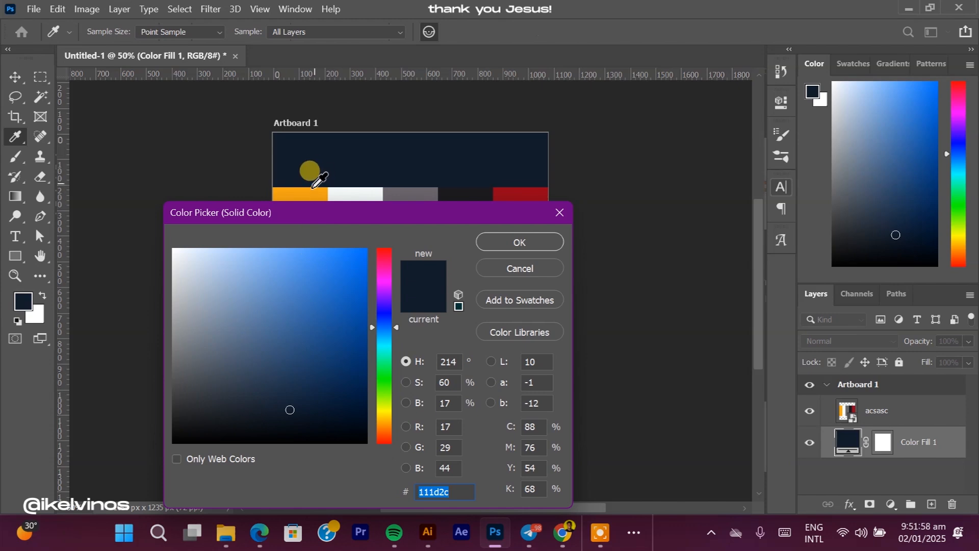
Step: Set the artboard's background fill to the palette's orange and hide the colour palette image
left_click(530, 243)
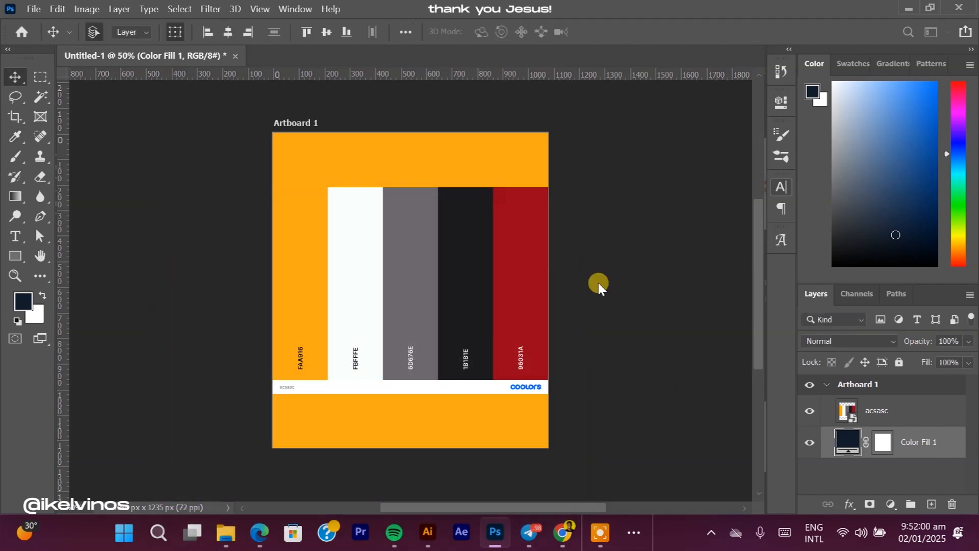
left_click(809, 411)
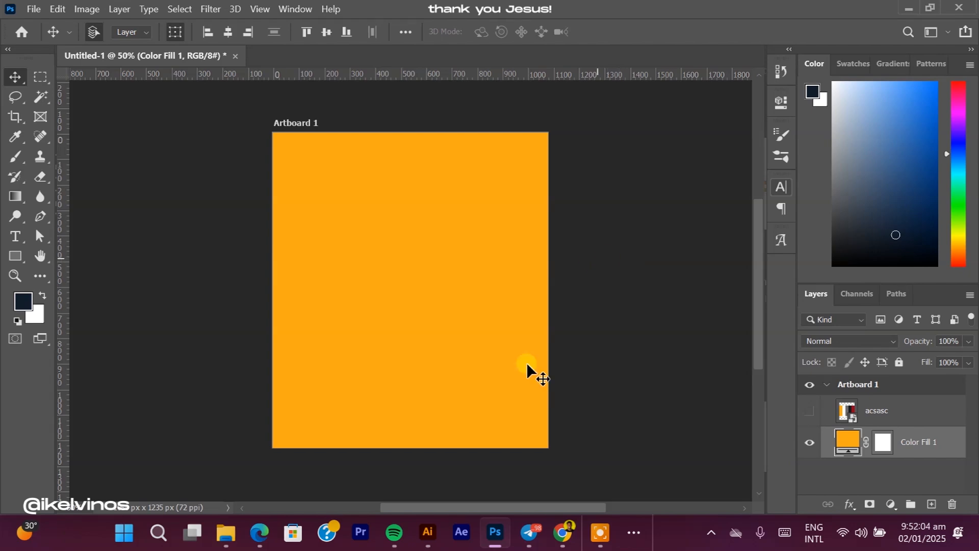
Step: Switch to Chrome, search Google for "walk" and look through the image results for a walking photo
left_click(563, 532)
left_click(336, 134)
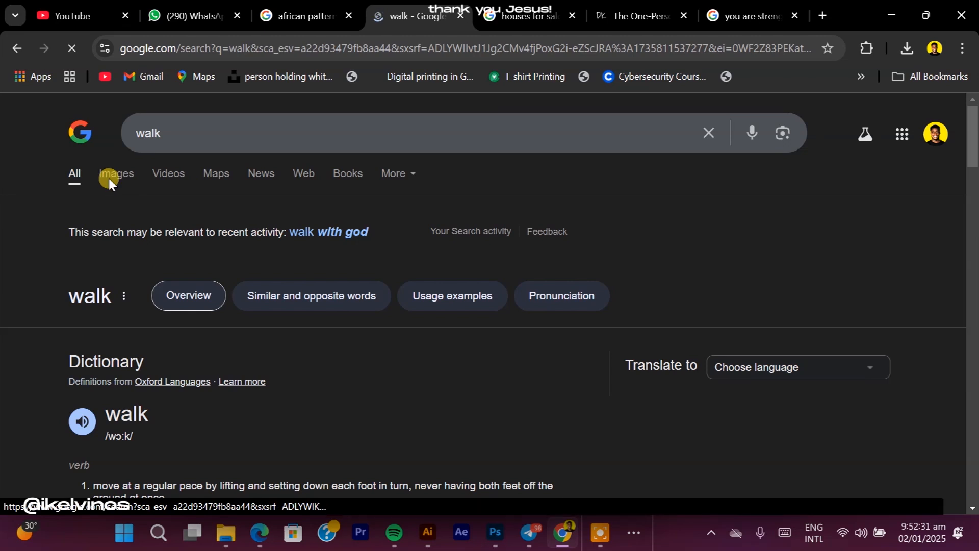
left_click(109, 182)
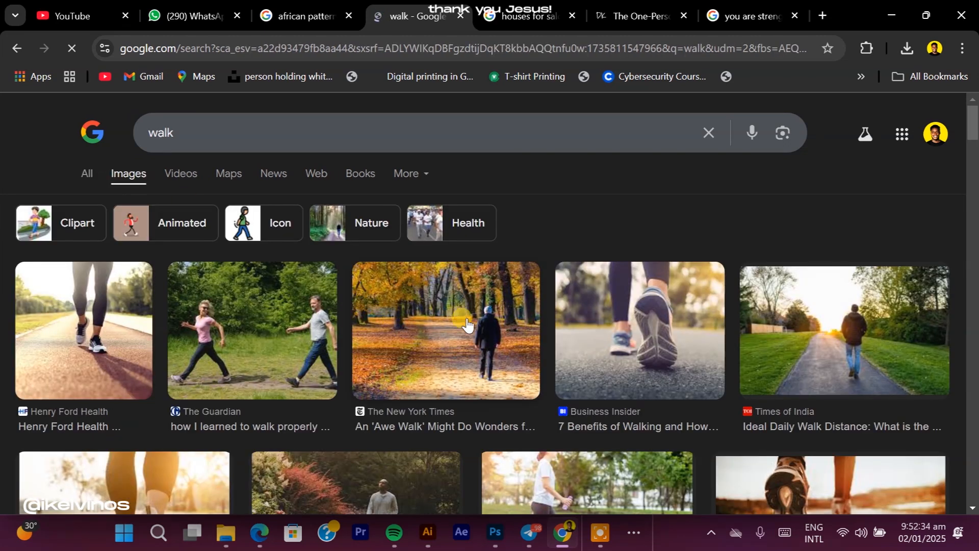
scroll(543, 320, "down", 6)
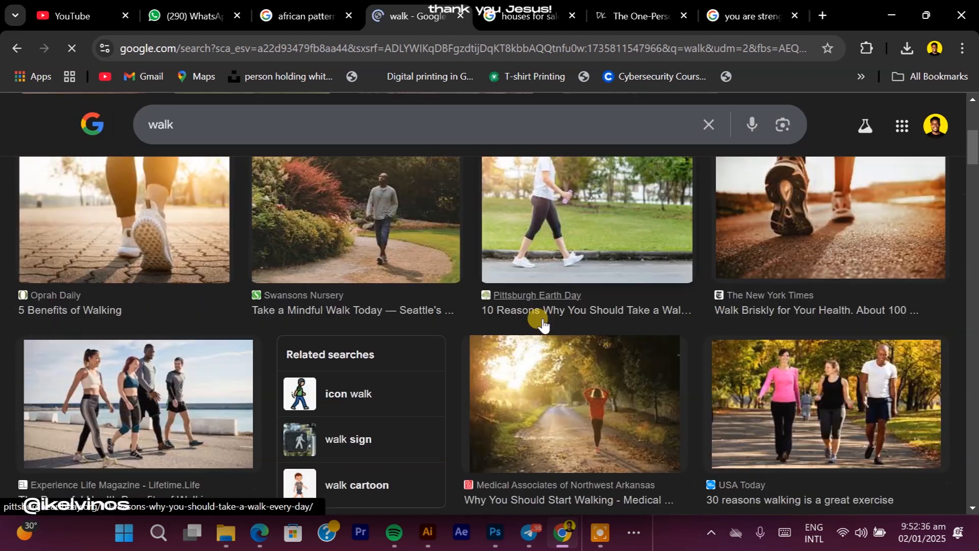
scroll(542, 320, "up", 3)
scroll(702, 324, "down", 1)
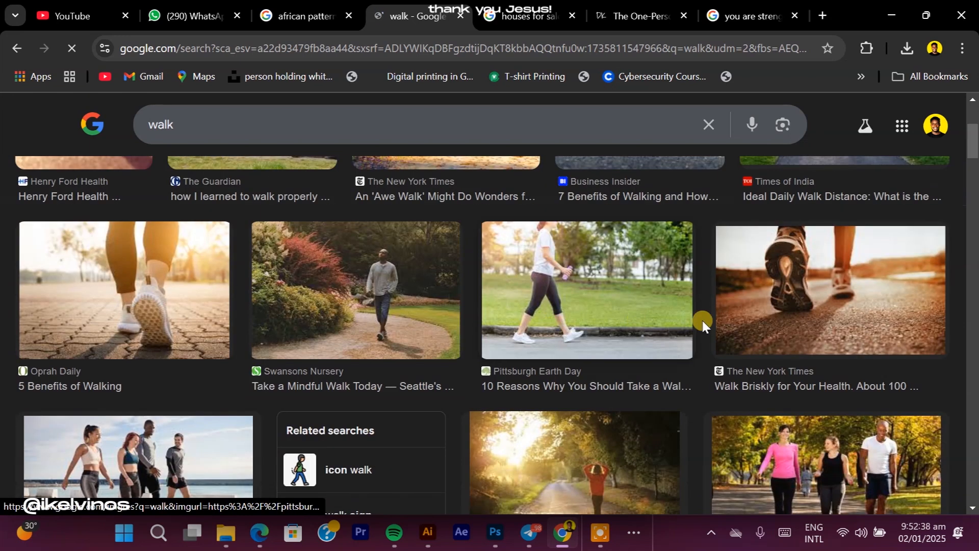
scroll(789, 187, "down", 3)
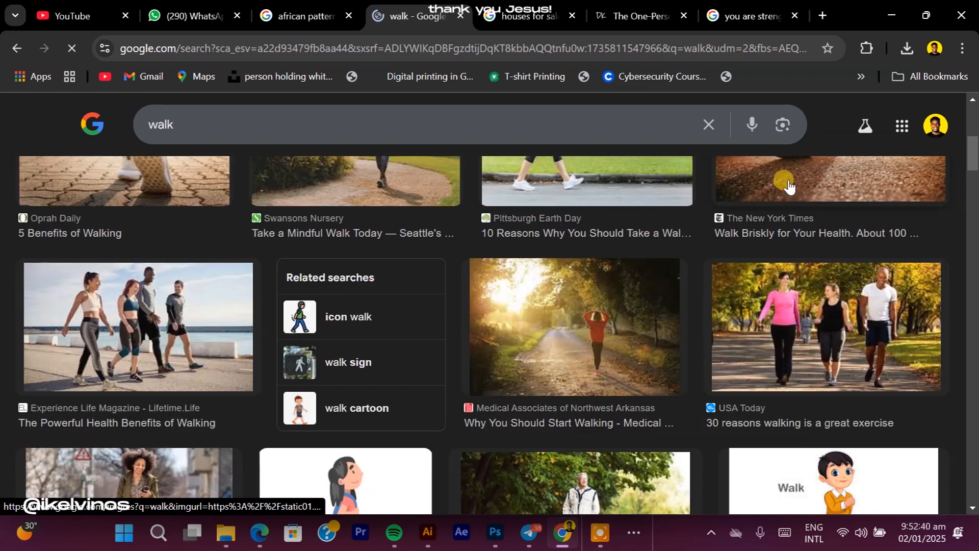
Step: Save the New York Times brisk-walking shoe photo to Downloads as physed-walk-videoSixteenByNineJumbo1600 in JPG format, and browse its related images
left_click(789, 188)
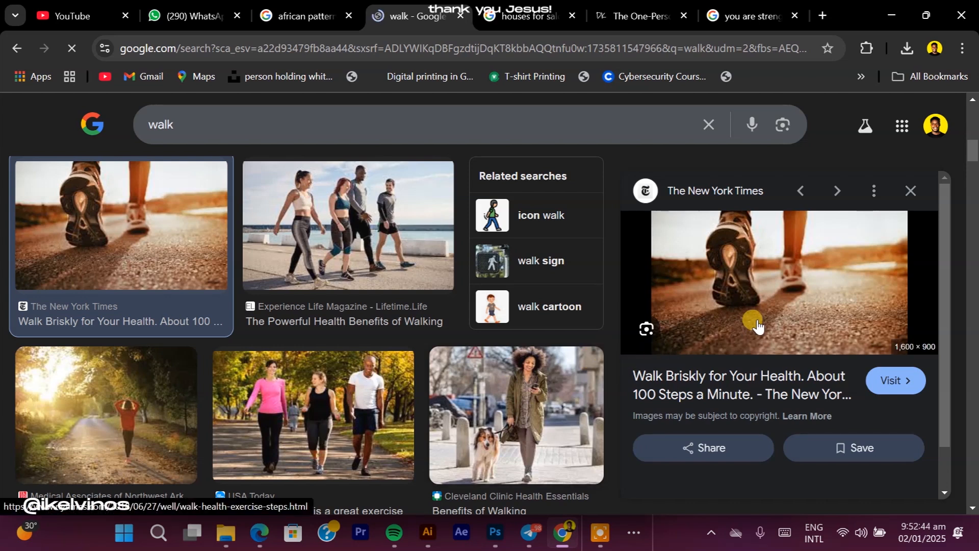
scroll(758, 325, "down", 5)
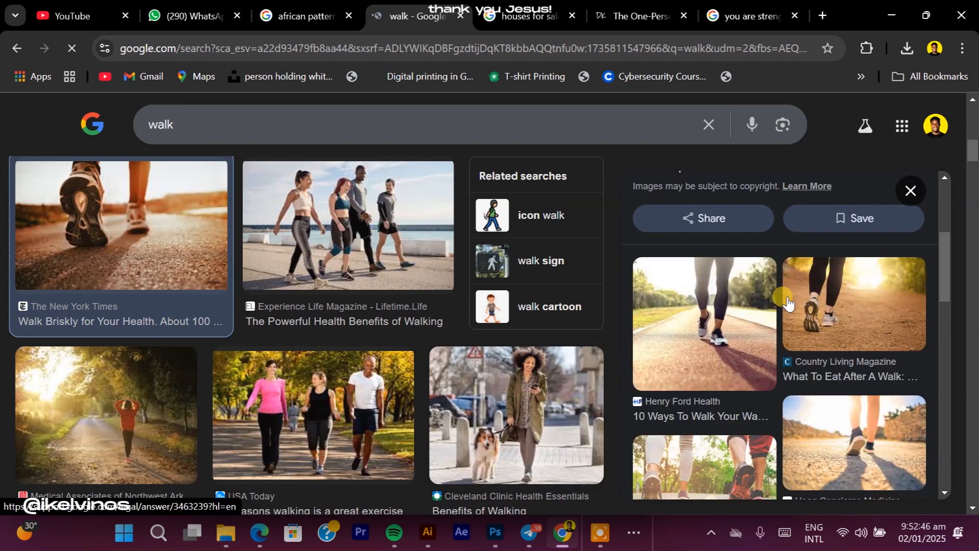
scroll(786, 302, "up", 5)
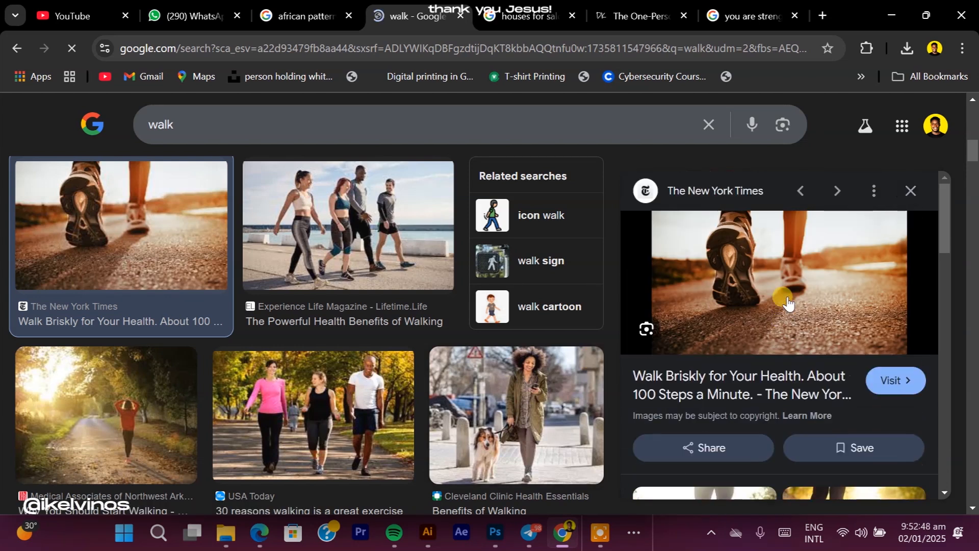
right_click(776, 293)
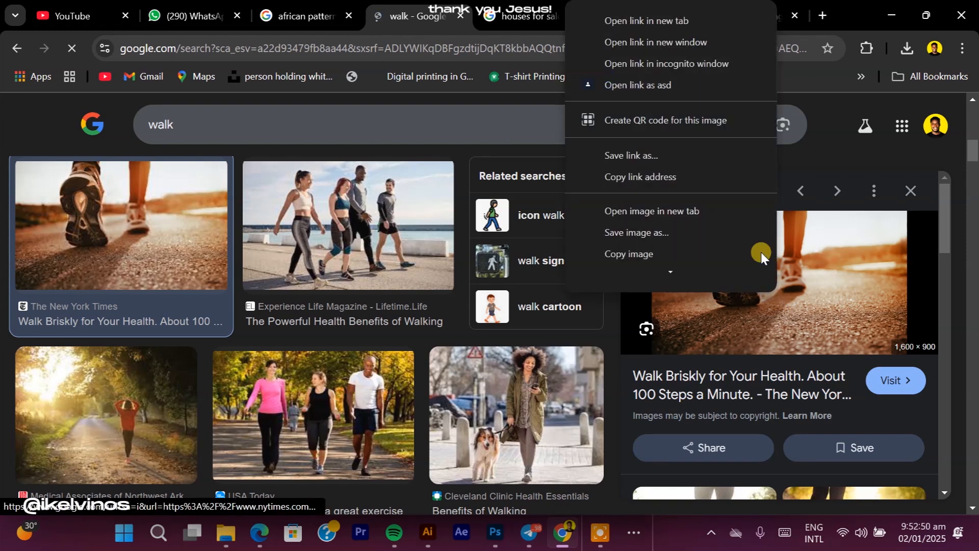
left_click(671, 234)
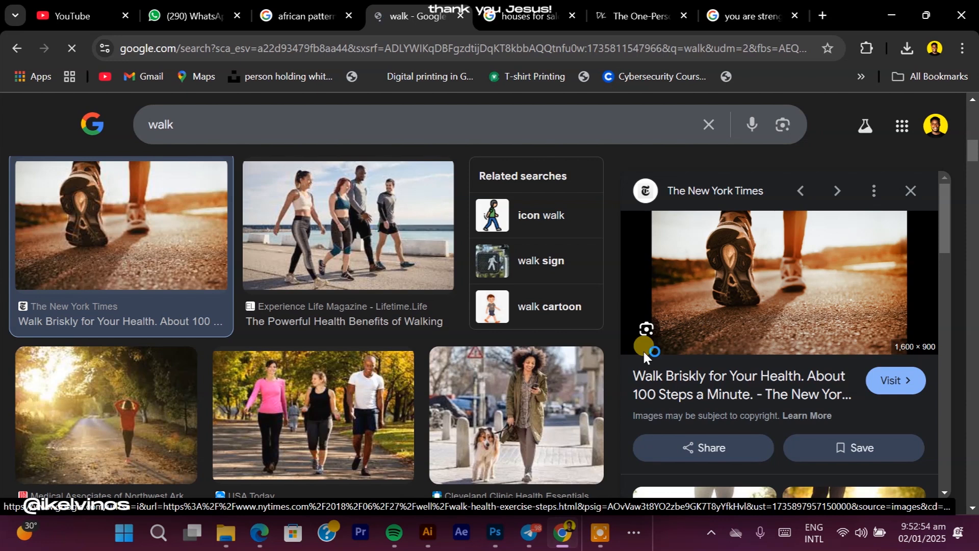
scroll(653, 355, "down", 8)
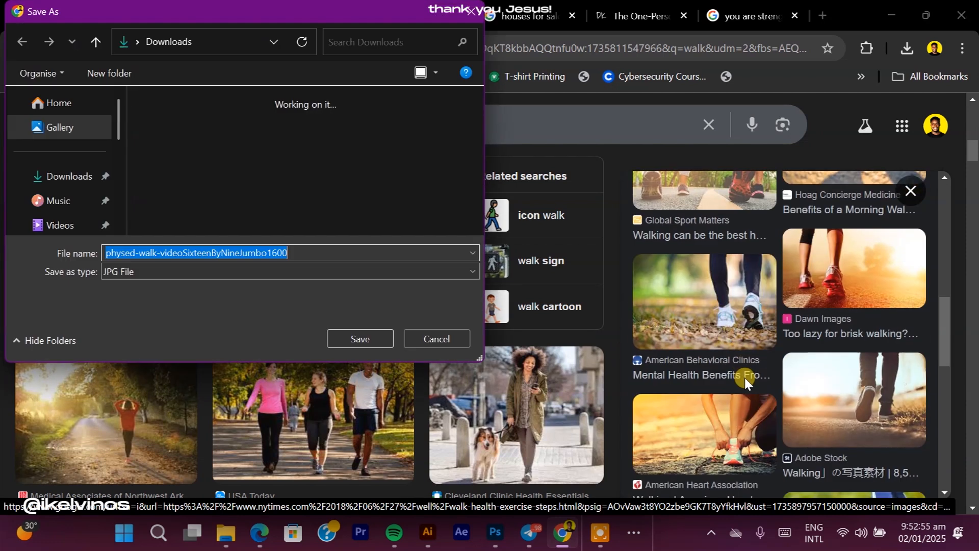
left_click(377, 345)
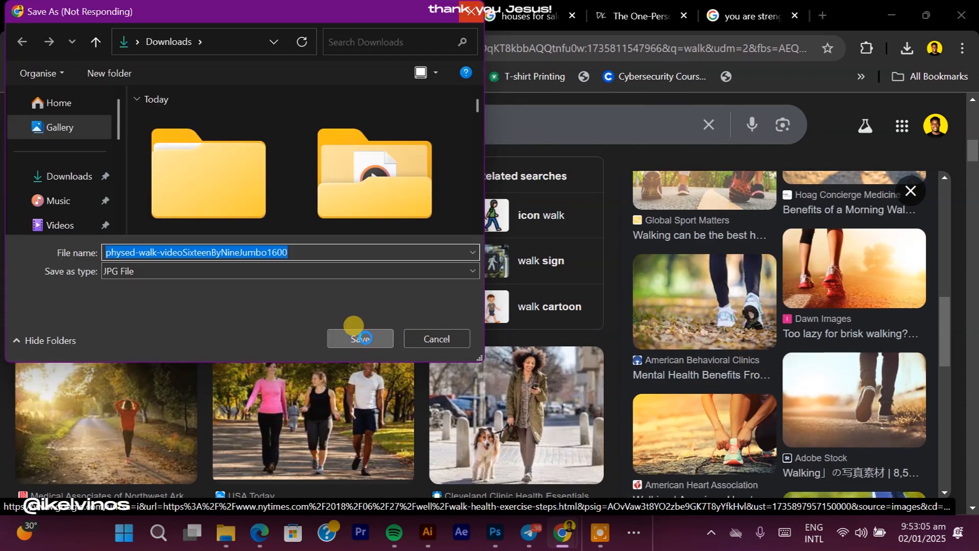
scroll(836, 311, "down", 15)
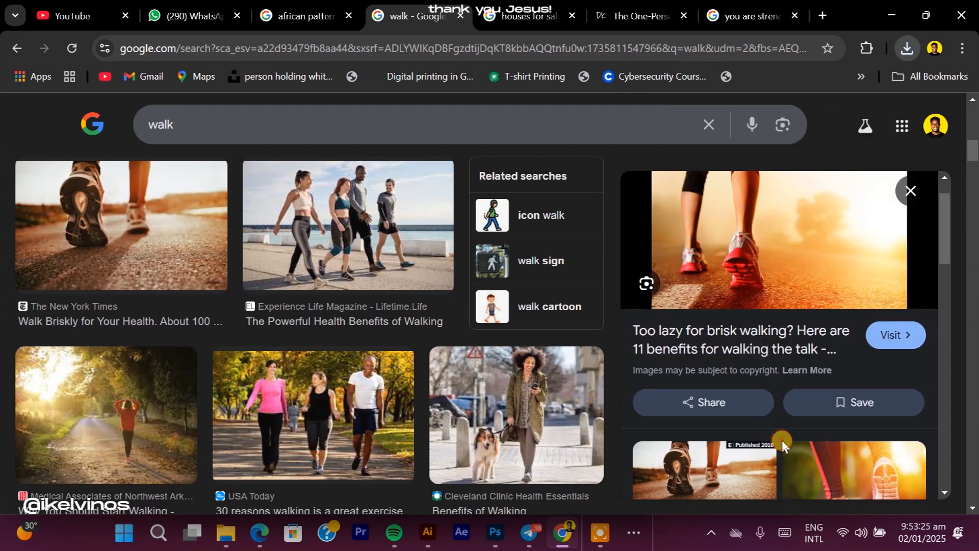
Step: Go to pinterest.com and search for "walk foot"
key("ctrl+l")
type("pinterest.com")
key("Return")
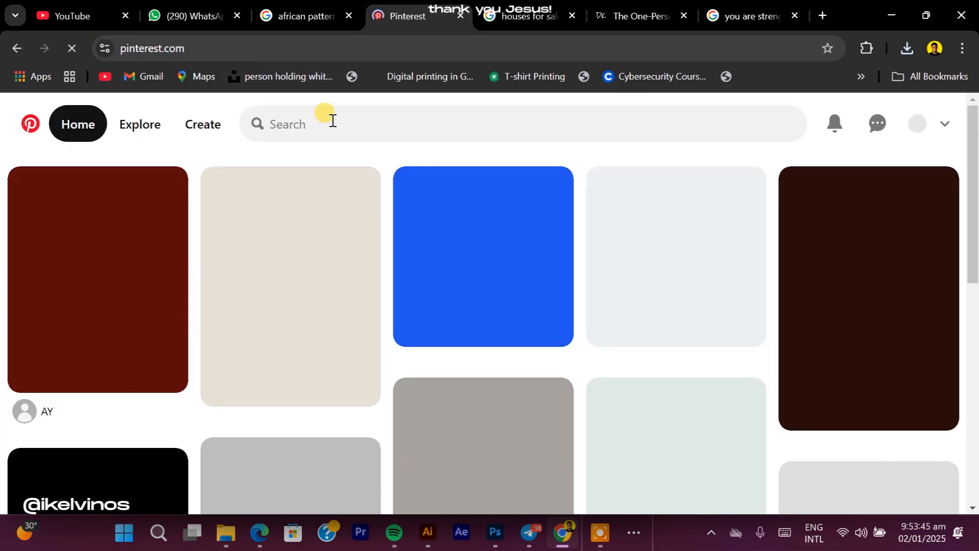
left_click(328, 122)
type("walk foot")
key("Return")
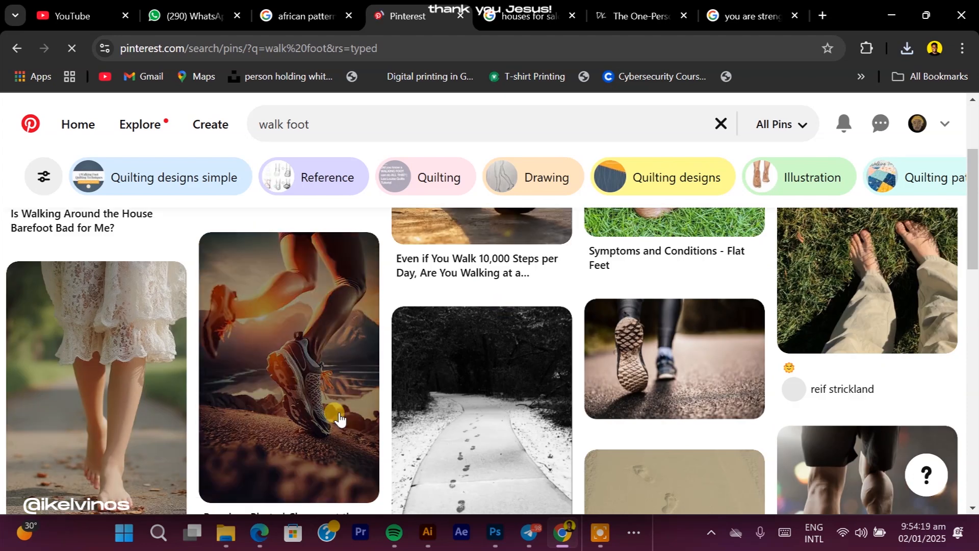
Step: Examine the pins of the running woman's feet and the orange-soled sneaker, along with their related pins, for usable shoe images and flyer references
left_click(338, 415)
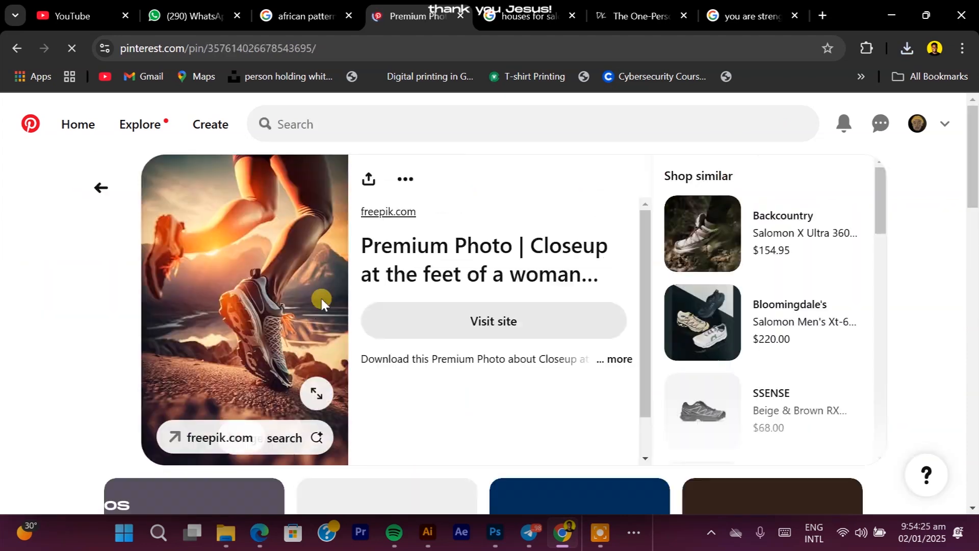
scroll(306, 326, "down", 8)
left_click(185, 230)
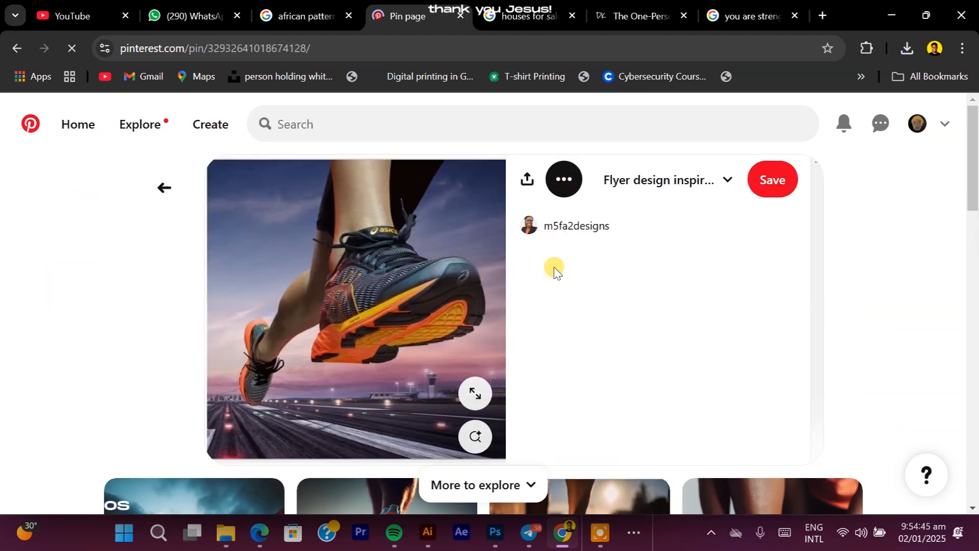
scroll(510, 279, "down", 10)
scroll(842, 431, "up", 3)
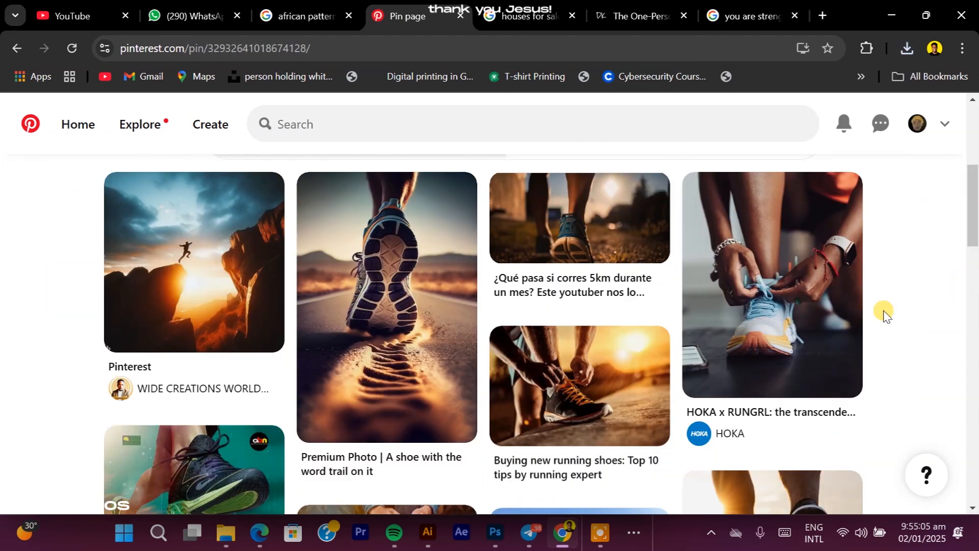
scroll(885, 389, "down", 10)
scroll(874, 303, "down", 15)
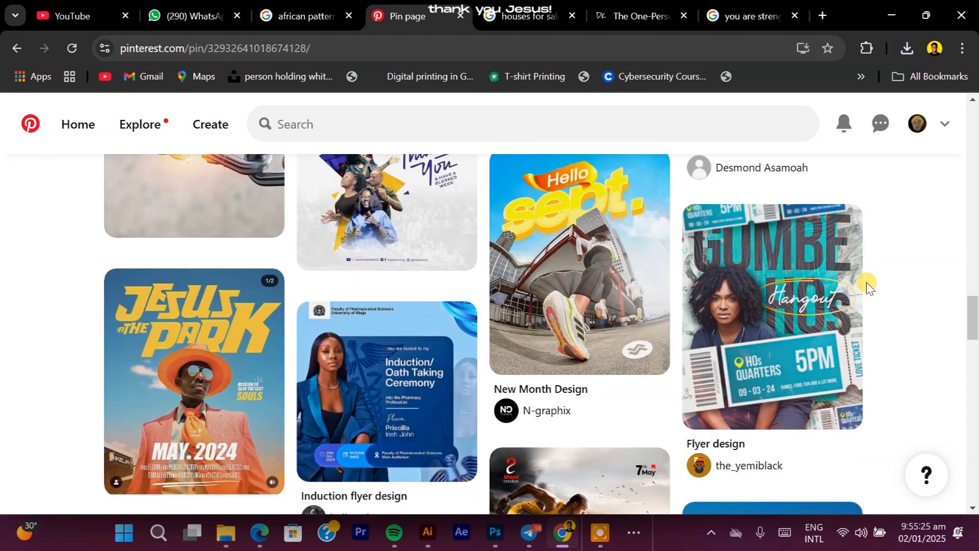
left_click(17, 48)
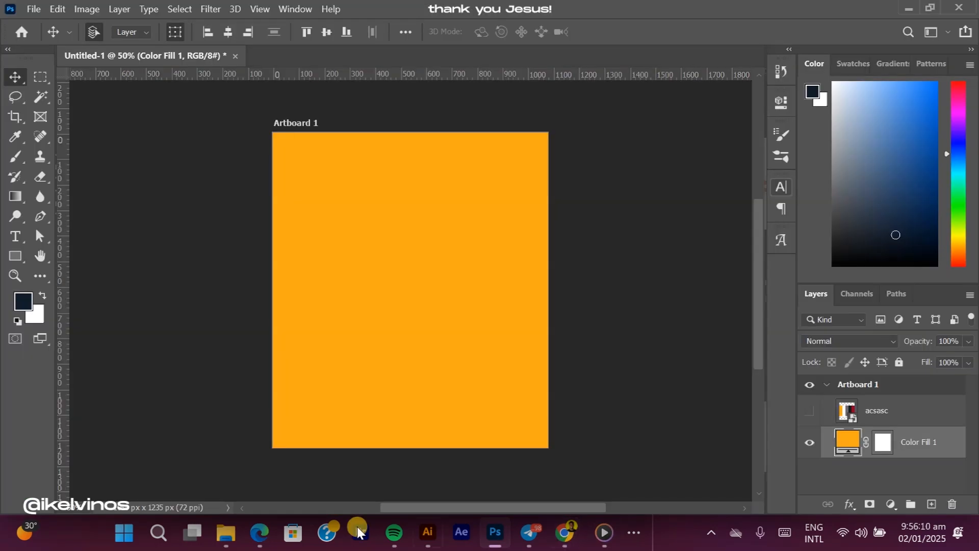
Step: Place the HOKA x RUNGRL shoelace-tying photo from the Downloads folder onto the orange artboard in Photoshop
mouse_move(226, 533)
left_click(163, 448)
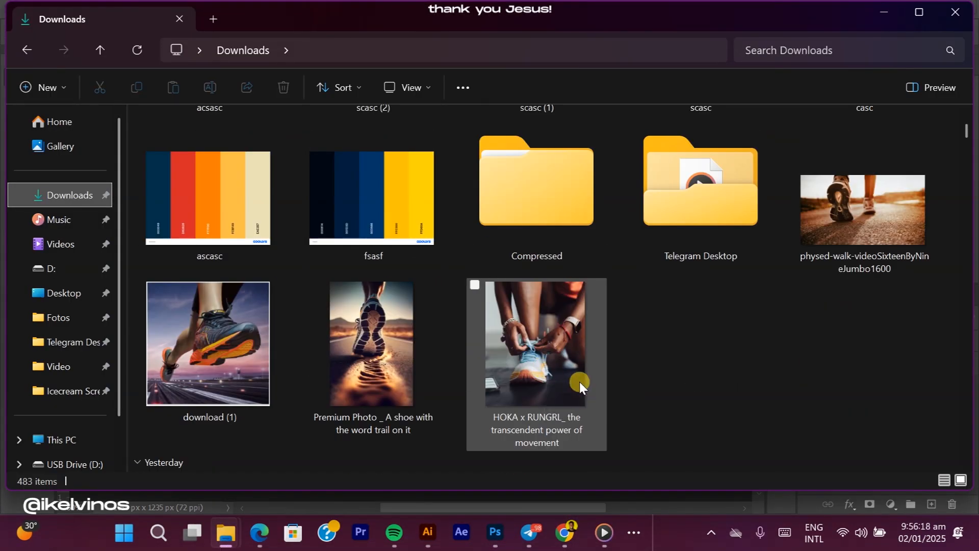
double_click(441, 431)
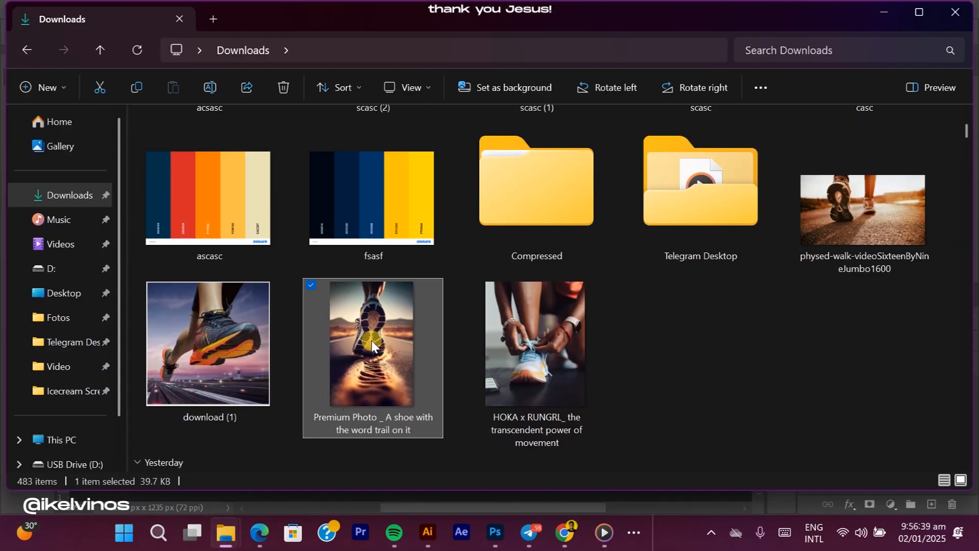
left_click(552, 360)
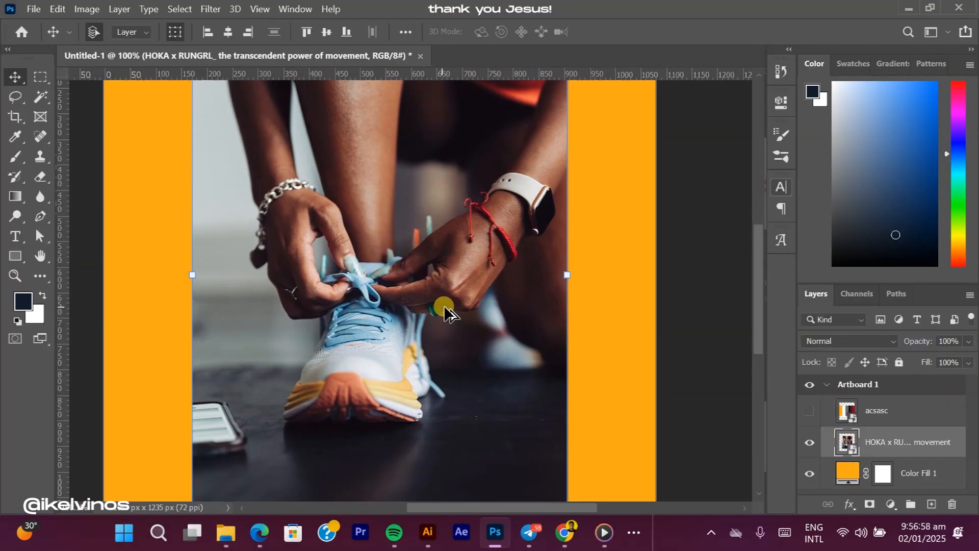
Step: Lasso the legs, hands and sneaker in the placed photo and mask out the rest of the picture
scroll(419, 380, "down", 5)
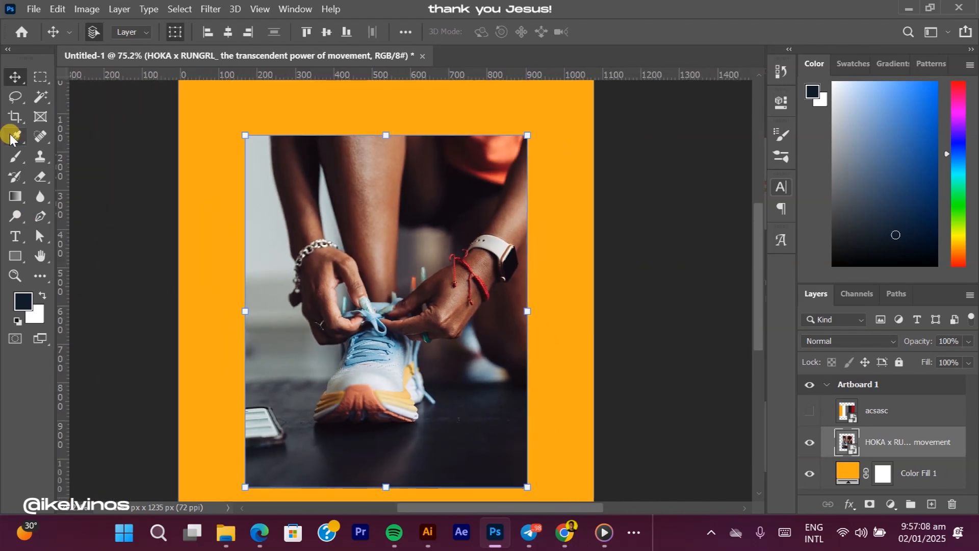
left_click(15, 96)
left_click_drag(268, 134, 291, 252)
mouse_move(290, 296)
left_mouse_down()
mouse_move(307, 322)
mouse_move(426, 393)
left_mouse_up()
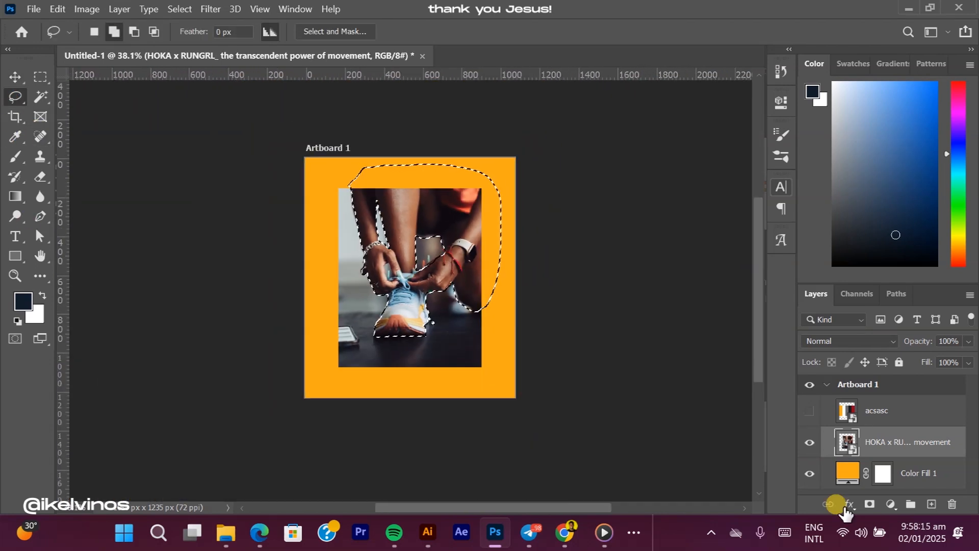
left_click(869, 504)
Step: Enlarge the masked shoe cut-out and move it up so the legs run off the artboard's upper edge
left_click(15, 77)
key("ctrl+t")
left_click_drag(408, 245, 386, 189)
left_click_drag(459, 312, 510, 376)
left_click_drag(429, 300, 433, 295)
key("Return")
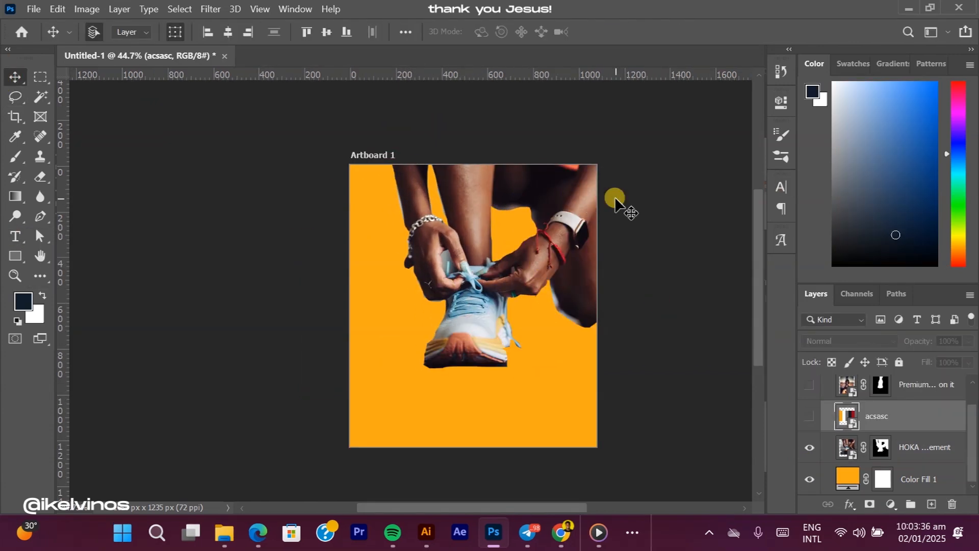
Step: Draw a closed dark navy Pen shape, about 730 by 1457 px, with a jagged lightning-like edge covering the artboard's right side
left_click(41, 216)
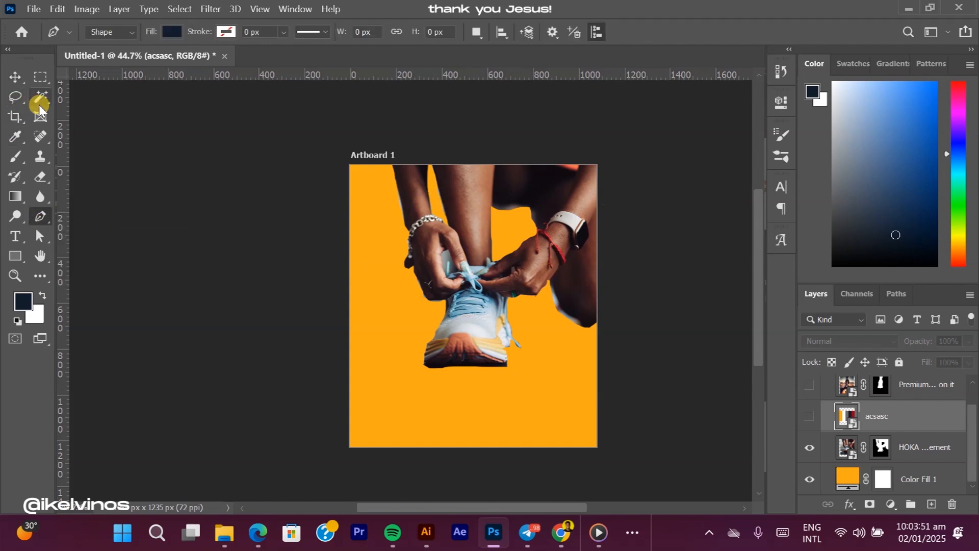
left_click(489, 162)
left_click(518, 246)
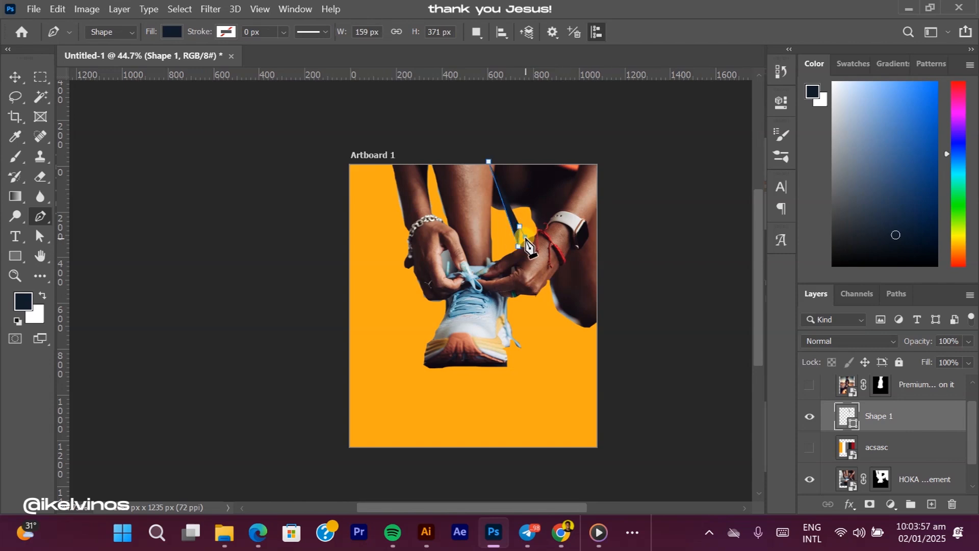
left_click(526, 237)
left_click(552, 301)
left_click(537, 354)
left_click(570, 377)
left_click(604, 462)
left_click(656, 180)
left_click(607, 129)
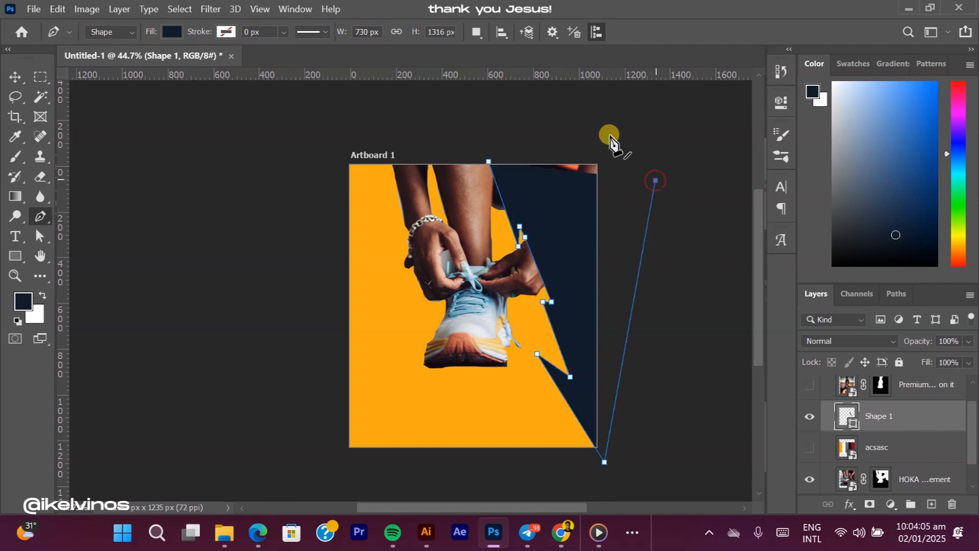
left_click(489, 162)
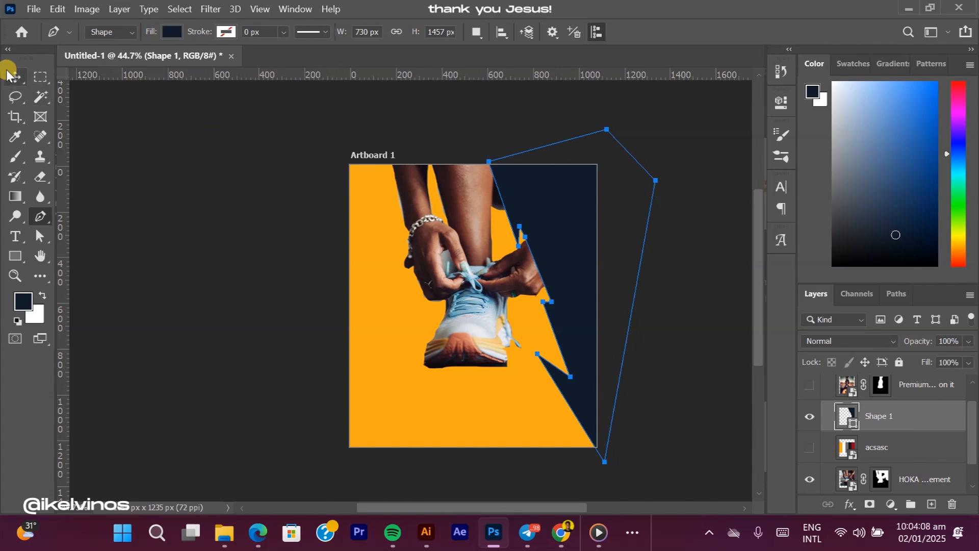
left_click(13, 76)
left_click(307, 161)
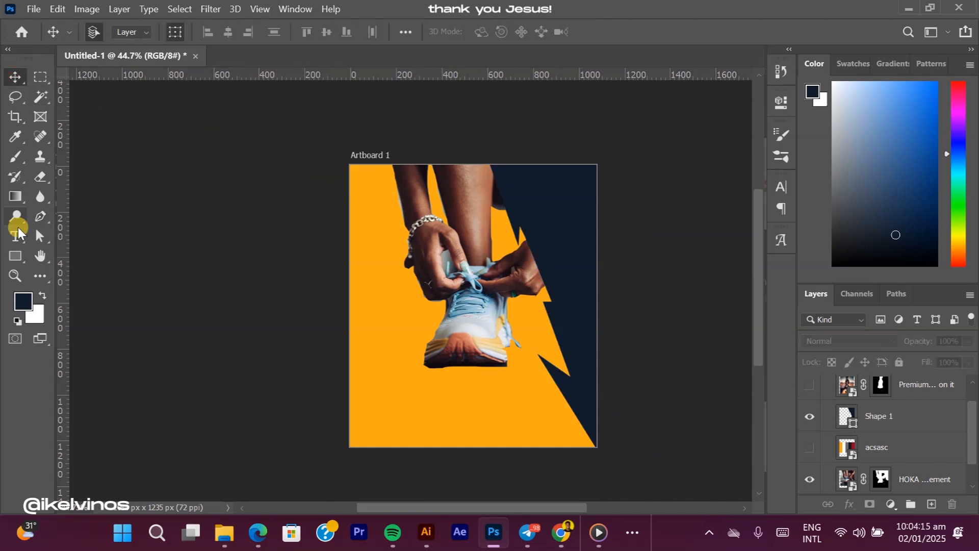
Step: Add the text "PRAYER" below the sneaker and set its font to Monument Extended Ultrabold
left_click(15, 236)
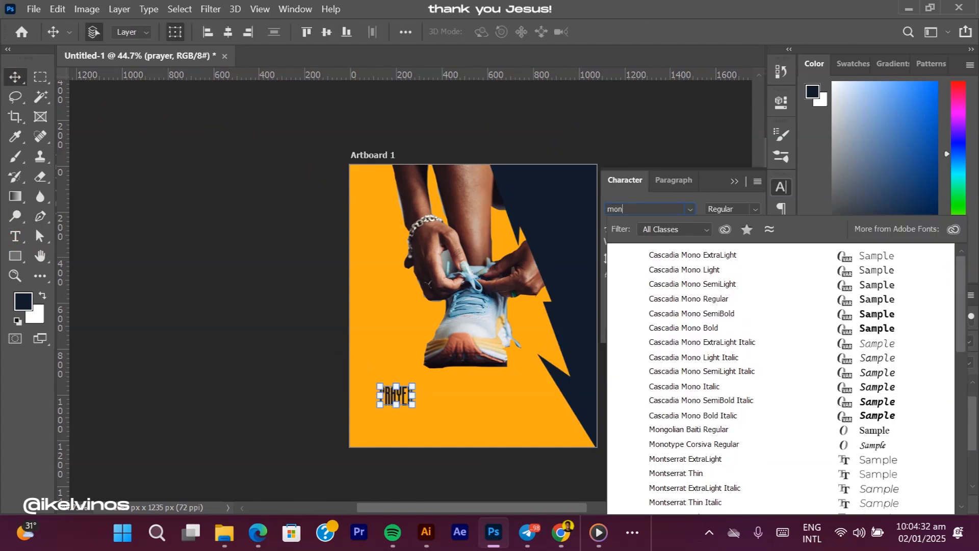
type("monument")
left_click(758, 272)
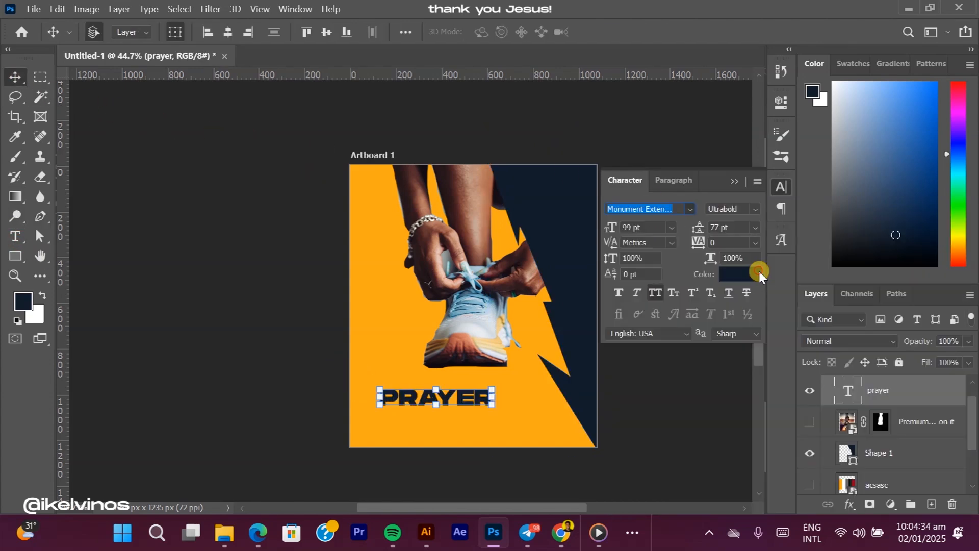
Step: Duplicate the "PRAYER" text directly below itself, change the copy to "WALK" and enlarge it to match the width of the word above
left_click_drag(469, 394, 515, 431)
double_click(478, 419)
type("walk")
key("ctrl+Return")
key("ctrl+t")
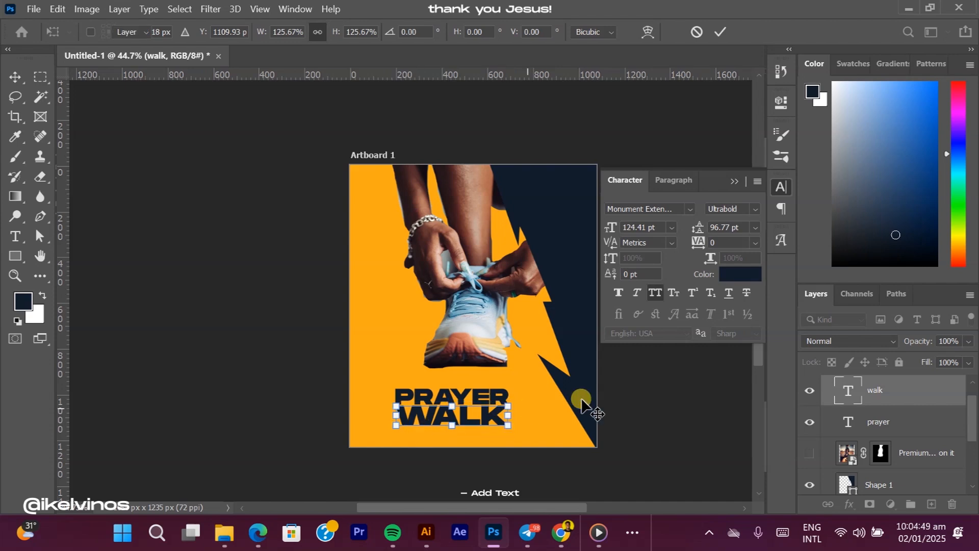
key("Return")
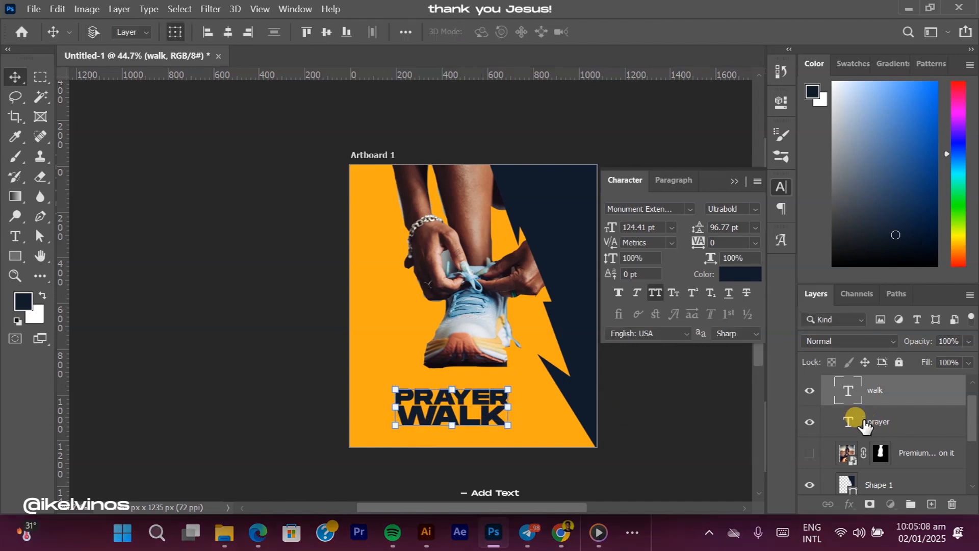
Step: Recolor both the "PRAYER" and "WALK" text layers to white (ffffff)
left_click(890, 434, "shift")
left_click(746, 275)
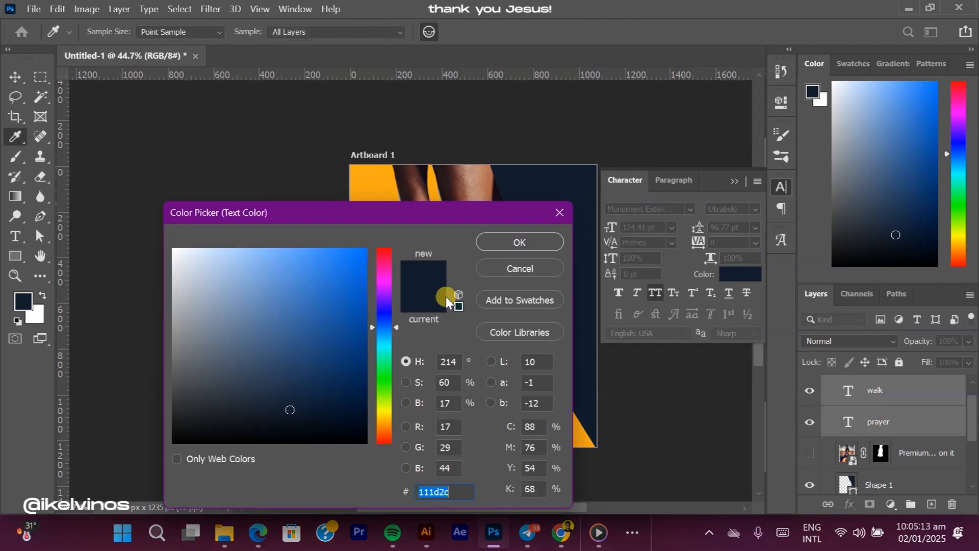
left_click(174, 249)
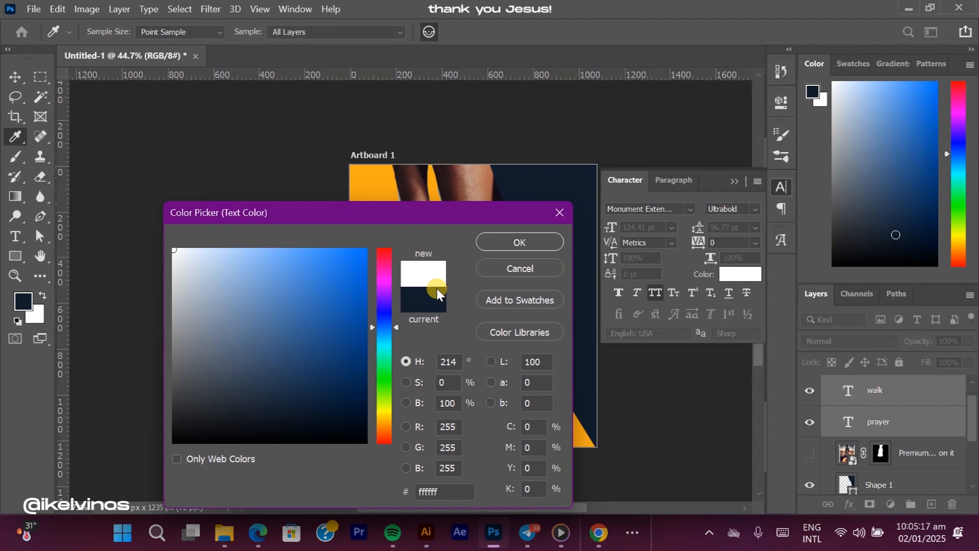
left_click(520, 241)
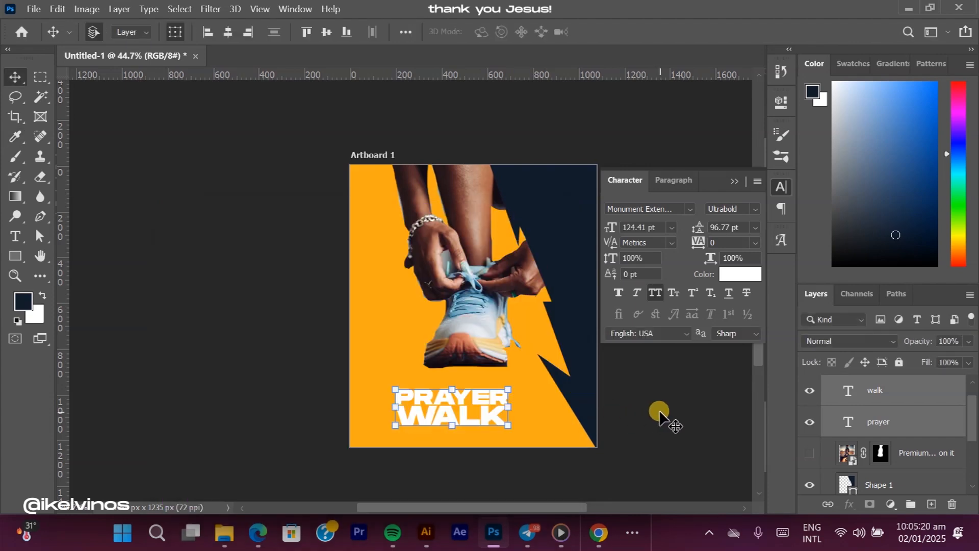
Step: Convert the two selected text layers into a single smart object
right_click(892, 416)
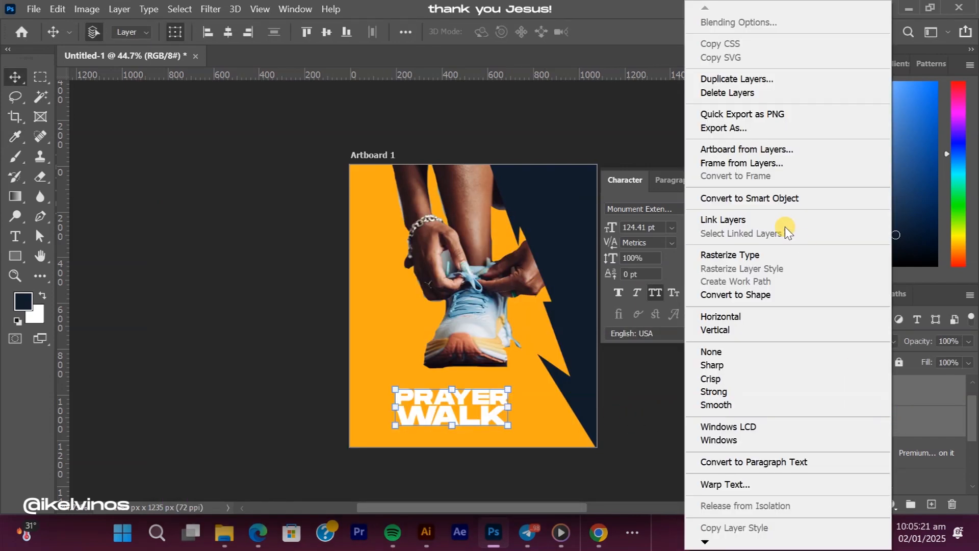
left_click(781, 199)
left_click(780, 209)
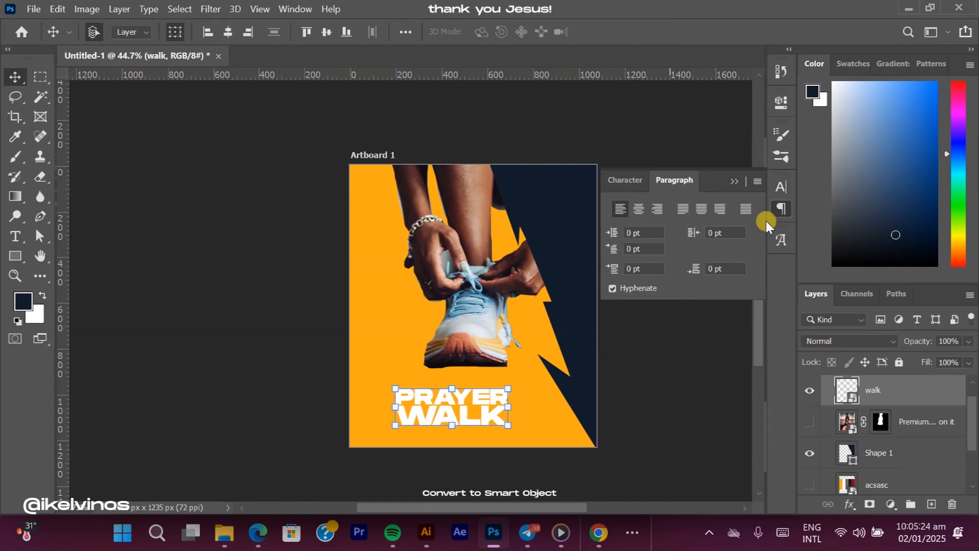
left_click_drag(508, 425, 559, 430)
left_click_drag(396, 425, 356, 426)
key("ctrl+z")
key("ctrl+z")
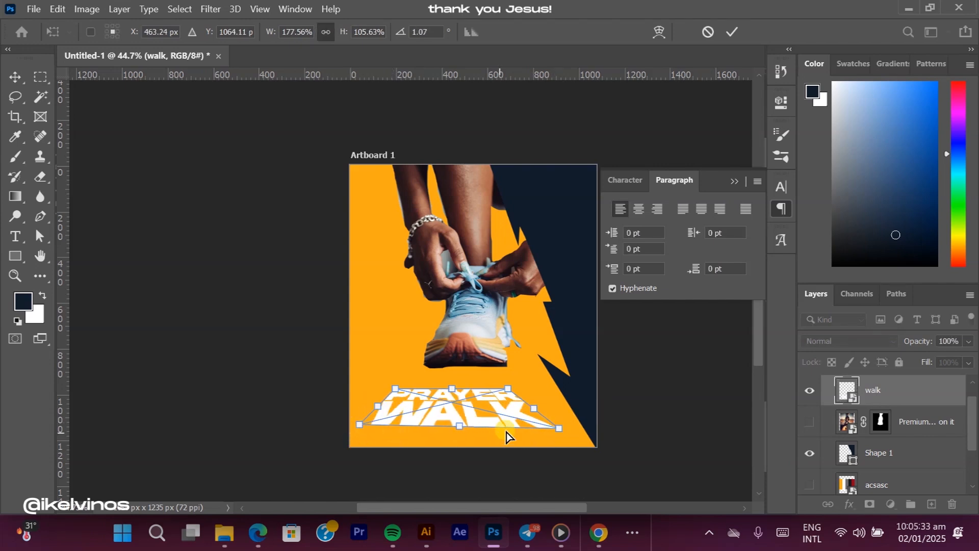
left_click(707, 32)
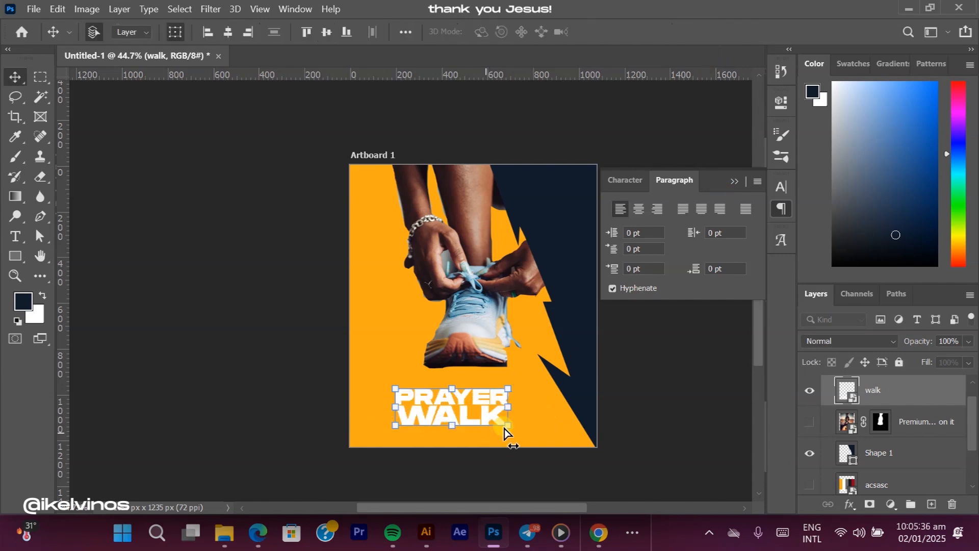
Step: Distort the title's lower corners outward for a floor-like perspective and center it horizontally just under the sneaker
left_click_drag(510, 426, 547, 431)
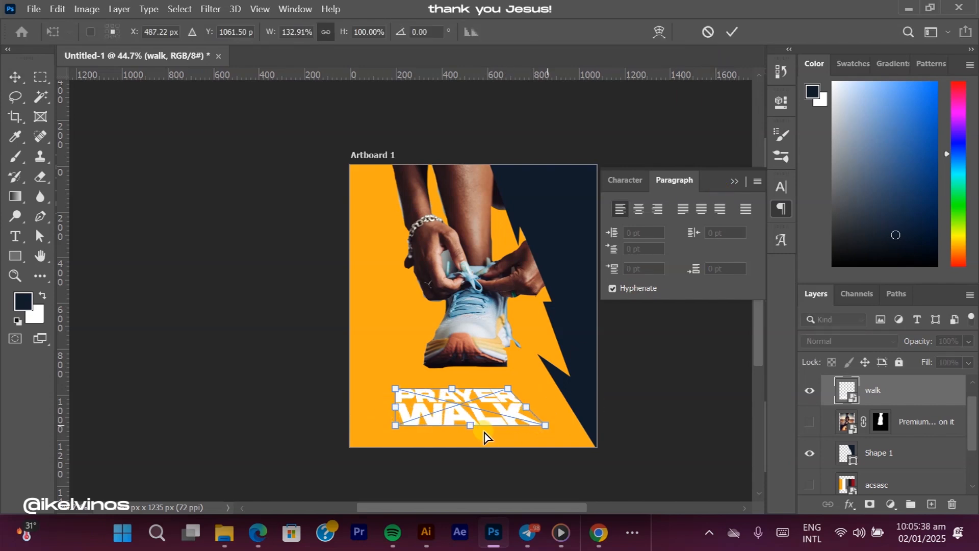
left_click_drag(396, 425, 361, 425)
mouse_move(484, 405)
left_mouse_down()
mouse_move(499, 381)
mouse_move(473, 407)
left_mouse_up()
key("Return")
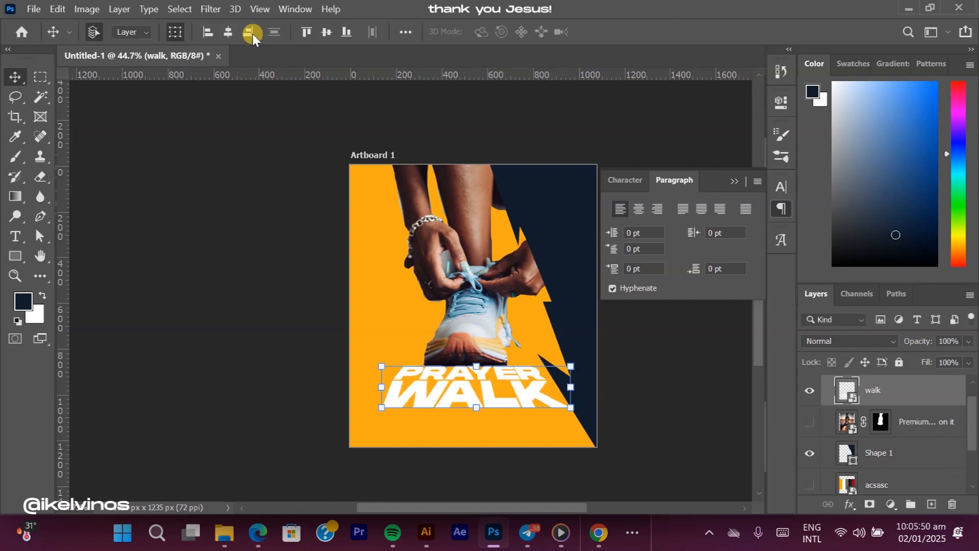
left_click(231, 32)
left_click(414, 224)
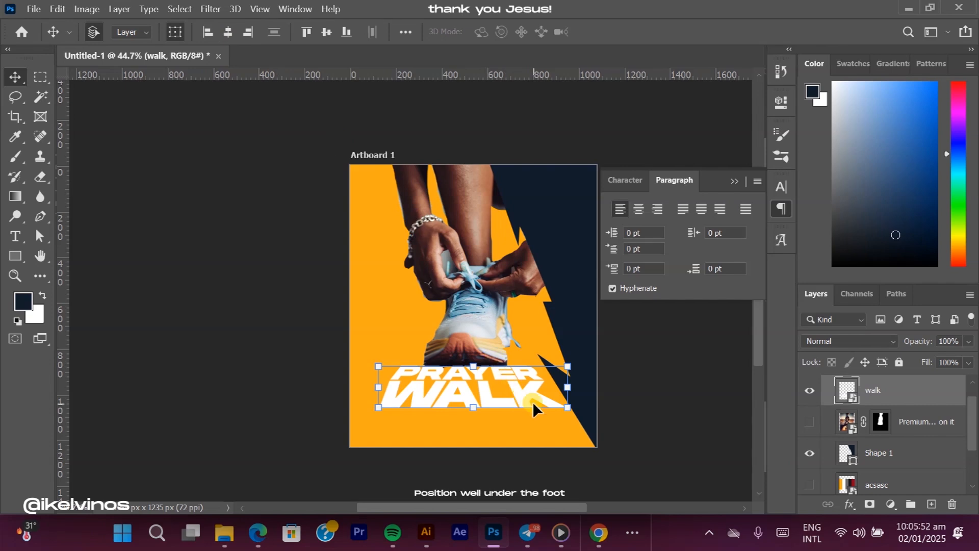
Step: Move the "walk" title layer down the stack so it sits beneath the HOKA sneaker layer and above Color Fill 1
scroll(880, 466, "down", 2)
scroll(891, 455, "up", 3)
left_click_drag(913, 411, 906, 461)
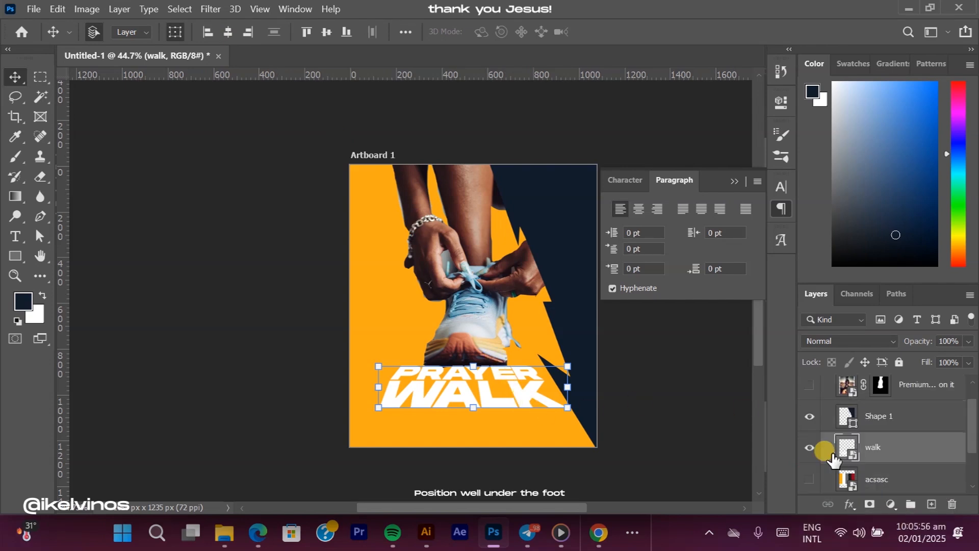
left_click(507, 381)
left_click(504, 377)
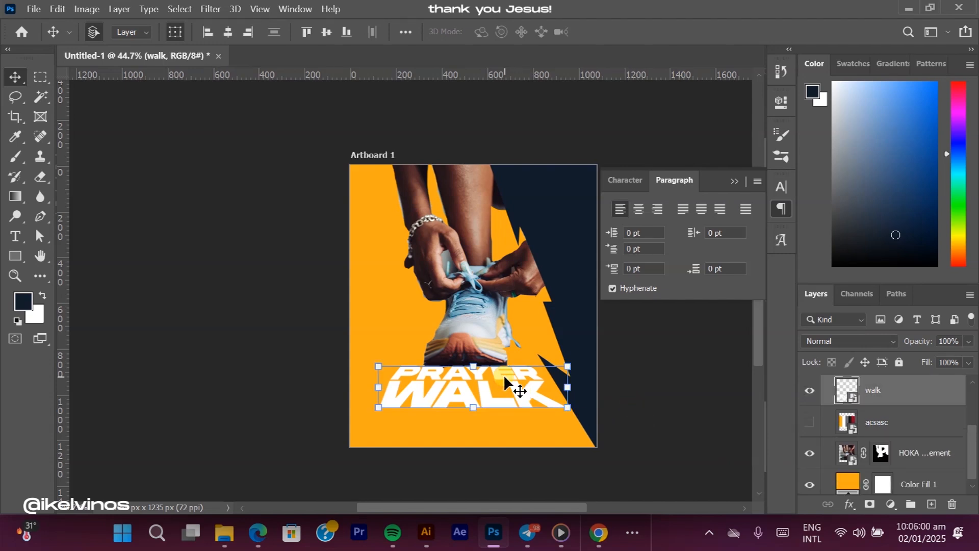
left_click(886, 408)
left_click_drag(892, 417, 854, 466)
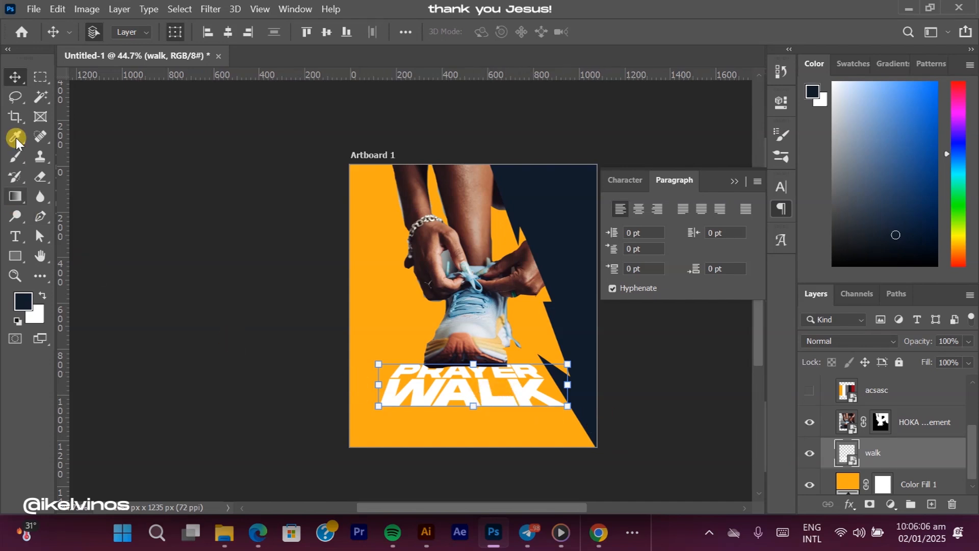
Step: Set up a soft 800 px brush with 0% hardness and flatten its tip into a thin horizontal ellipse
left_click(15, 157)
left_click(110, 32)
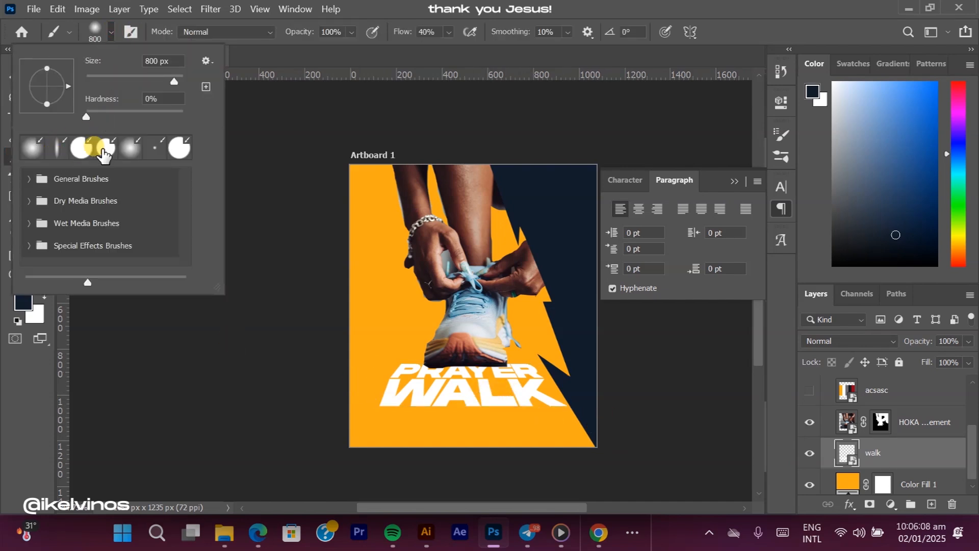
left_click(56, 148)
left_click_drag(66, 88, 72, 86)
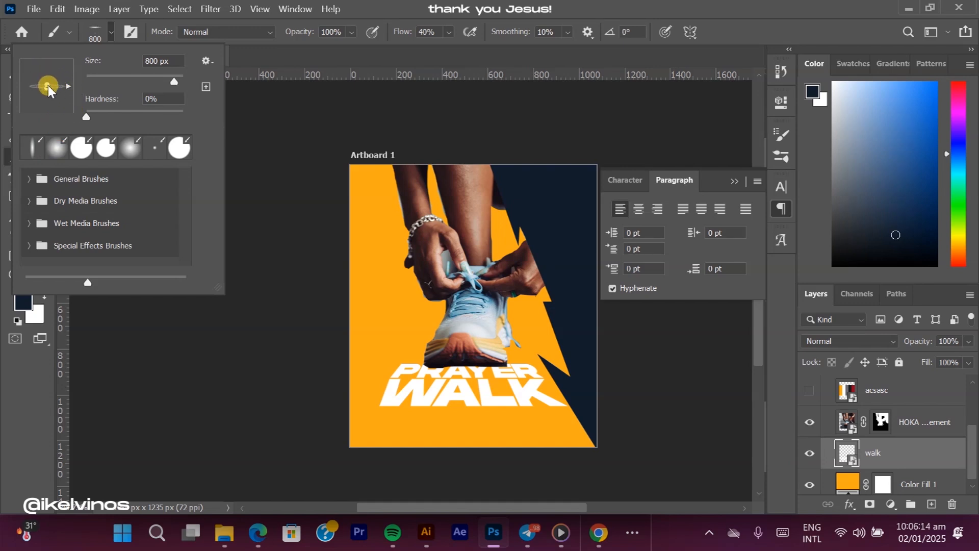
Step: Add a new layer between the sneaker and the title and paint a dark contact shadow under the shoe's sole
left_click(931, 504)
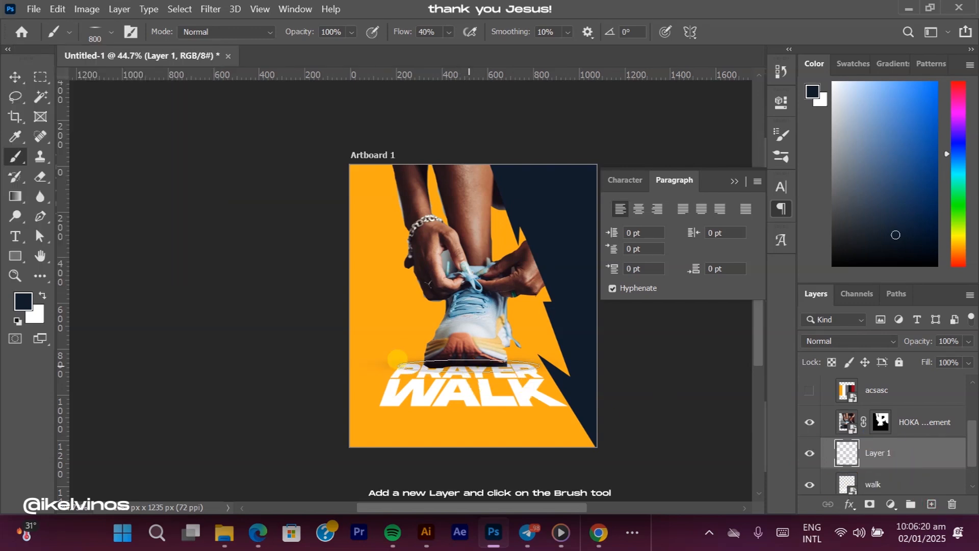
left_click_drag(477, 367, 479, 367)
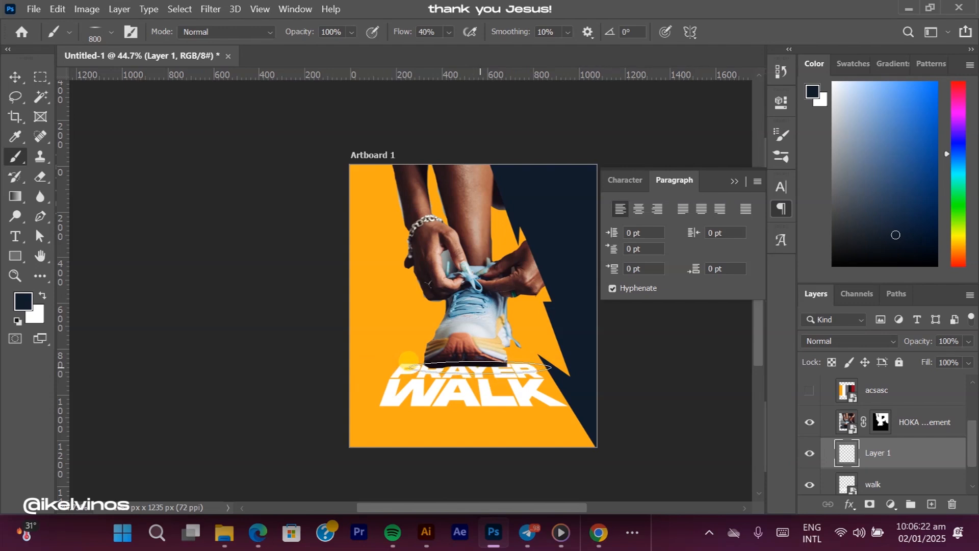
left_click(475, 365)
left_click(475, 365)
left_click(475, 365)
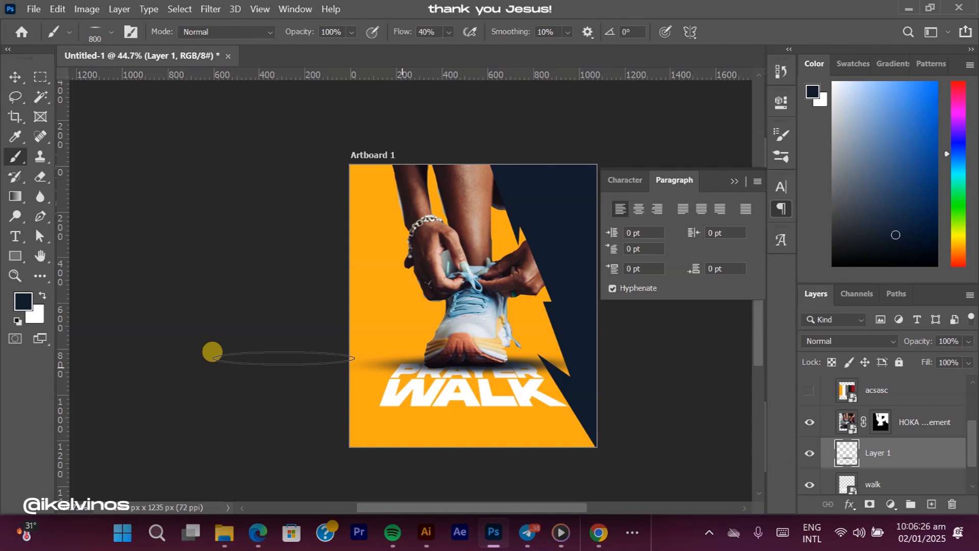
Step: Nudge the "PRAYER WALK" title down slightly so it sits lower beneath the sneaker
left_click(14, 76)
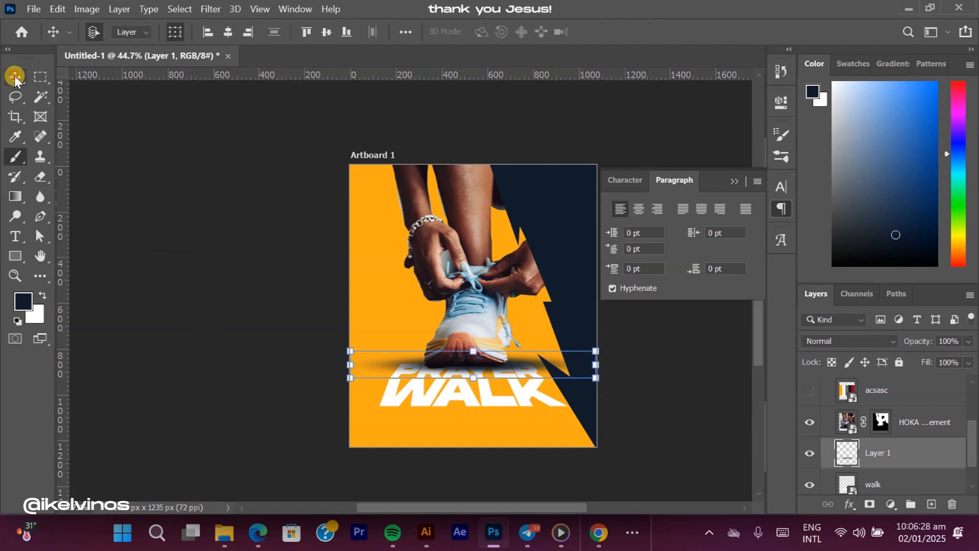
left_click(507, 405)
key("Down")
key("Down")
key("Down")
key("Down")
key("Down")
key("Down")
key("Down")
key("Down")
key("Down")
key("Down")
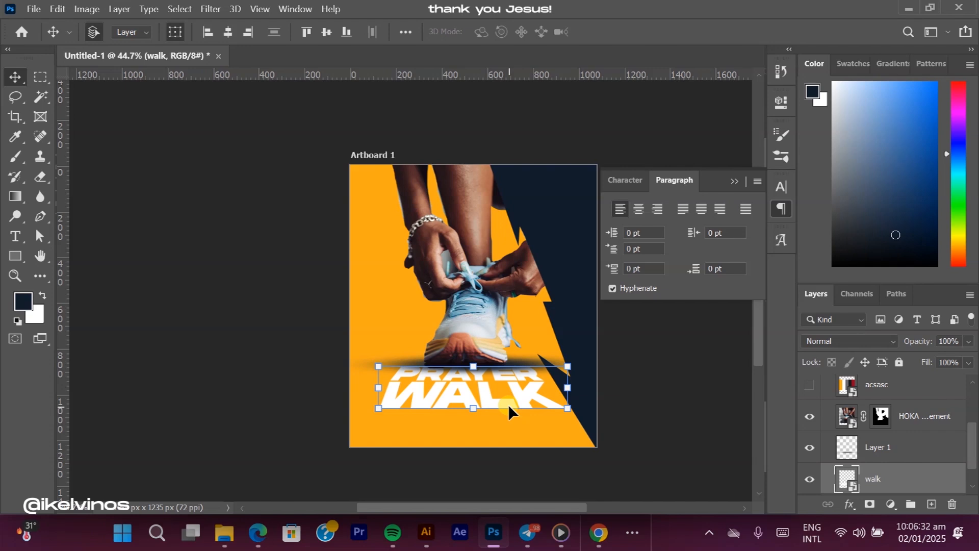
left_click(667, 396)
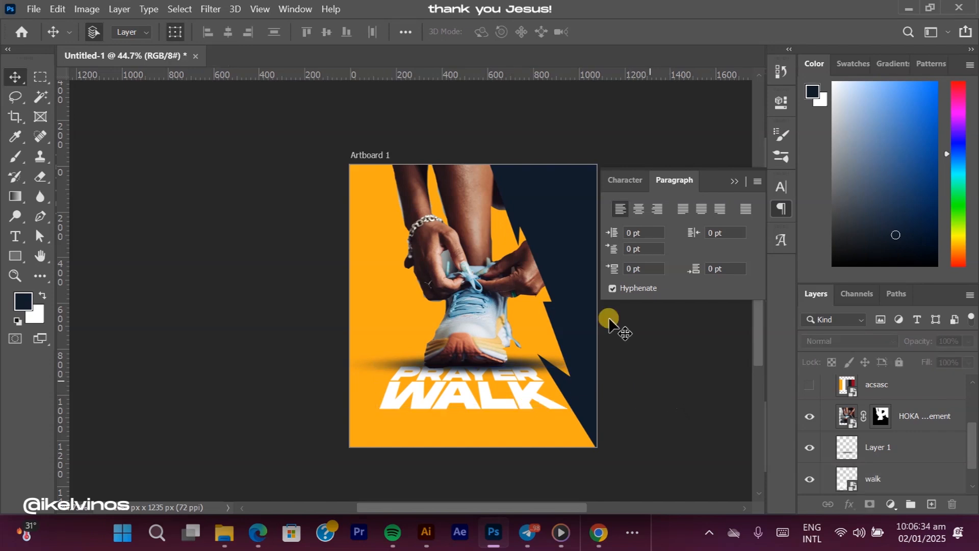
Step: Recolor the jagged Shape 1 with the red sampled from the acsasc color palette layer
key("ctrl+v")
left_click(808, 421)
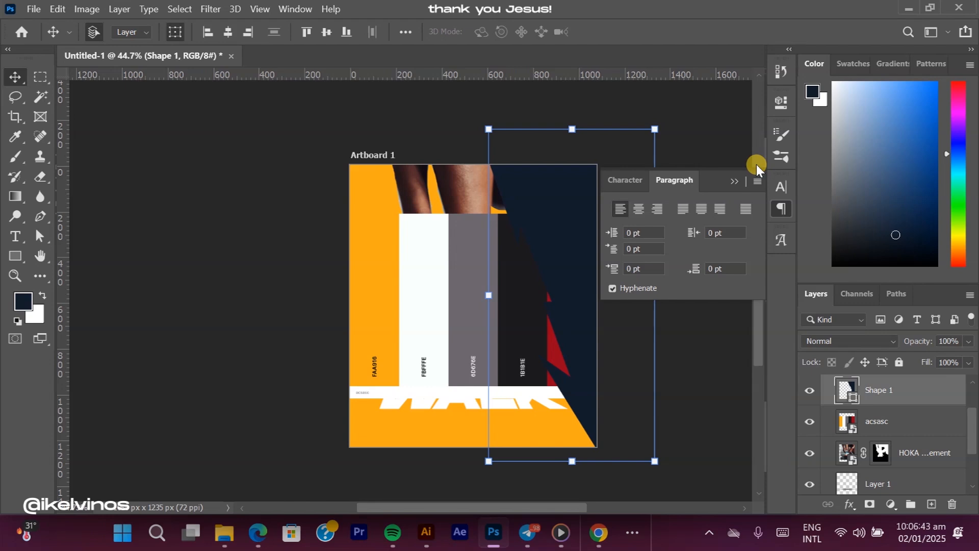
left_click(15, 256)
left_click(153, 32)
left_click(266, 61)
left_click(557, 336)
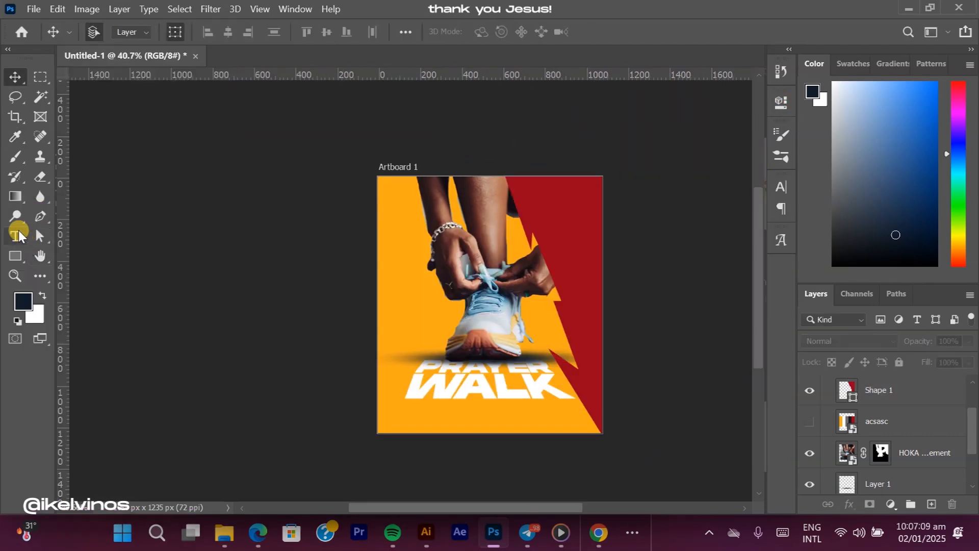
Step: Add white Monument Extended text "KENKEY PARTY" on two lines over the hands in the photo
left_click(17, 235)
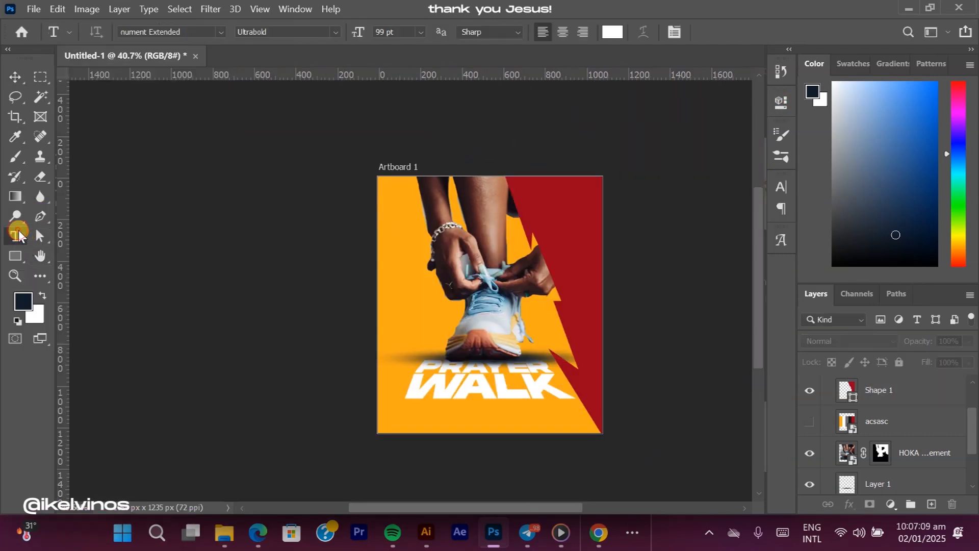
left_click(440, 240)
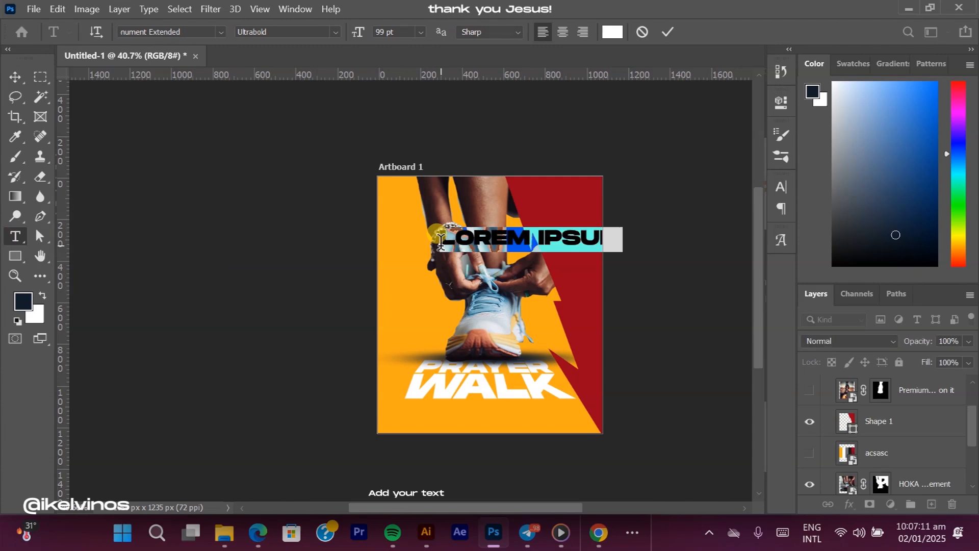
type("KENKEY")
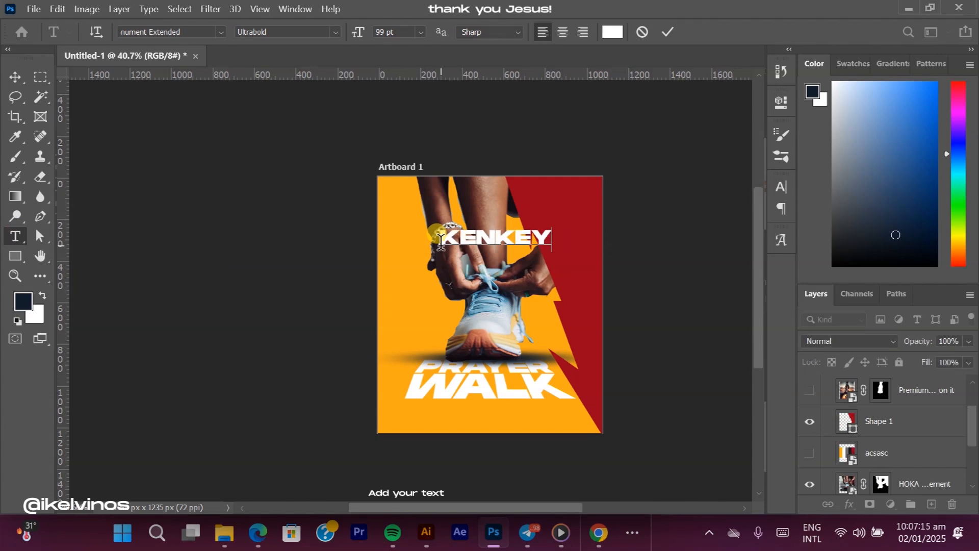
left_click(321, 233)
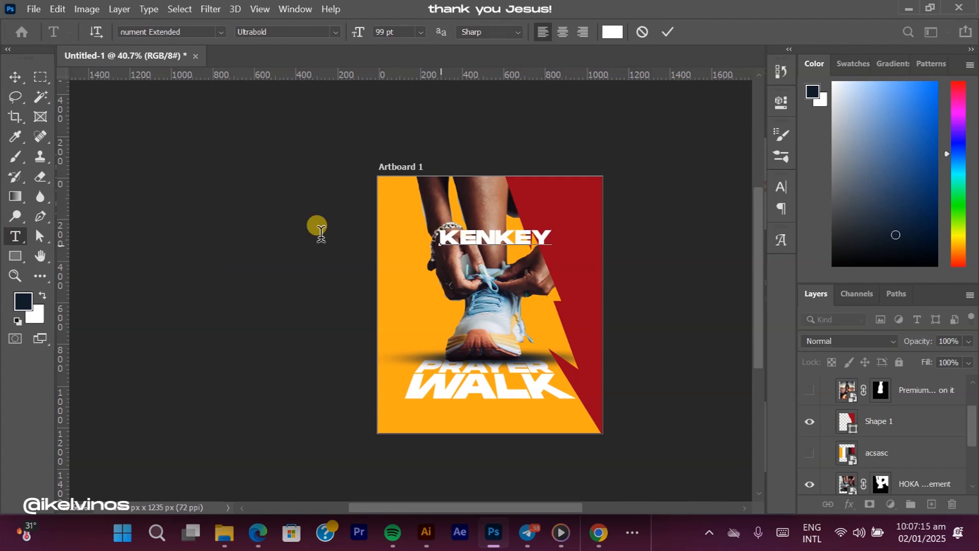
left_click(16, 78)
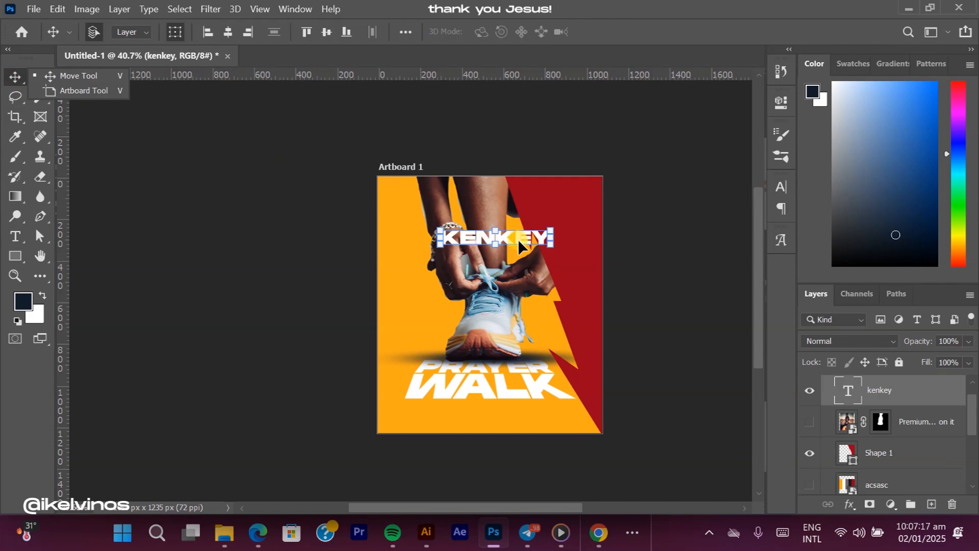
left_click(16, 236)
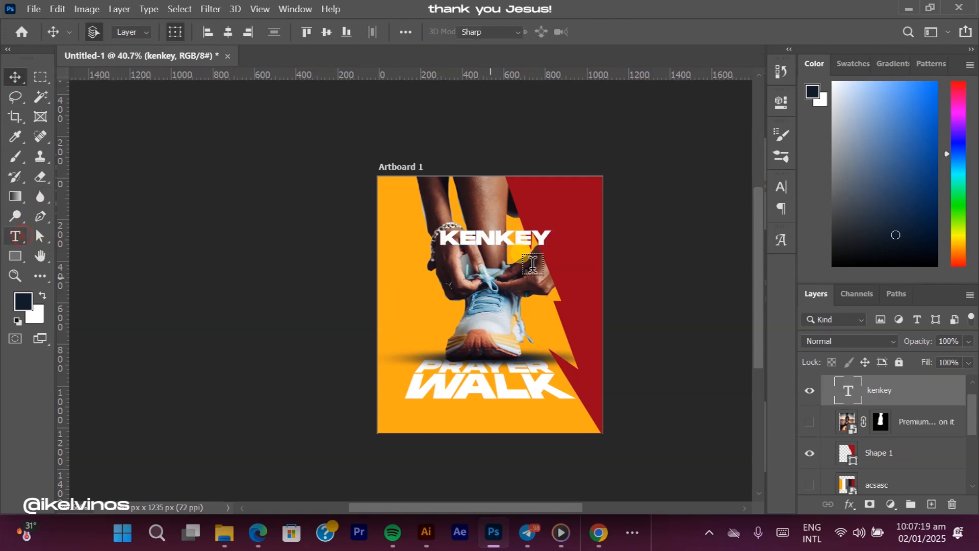
left_click(547, 237)
key("Return")
type("party")
Step: Shrink the "KENKEY PARTY" text and move it toward the artboard's upper right, over the jagged shape
left_click(16, 78)
left_click_drag(522, 245, 568, 279)
left_click_drag(532, 278, 515, 278)
left_click_drag(597, 292, 569, 283)
left_click_drag(520, 278, 538, 241)
key("Return")
Step: Draw a dark navy circle about 498 px wide and position it in the artboard's upper right corner area
right_click(16, 256)
left_click(56, 270)
left_click_drag(479, 198, 581, 301)
left_click(16, 78)
left_click_drag(530, 250, 542, 230)
Step: Move the Ellipse 1 layer beneath the "kenkey party" text layer so the circle backs the text
left_click(871, 421)
left_click(887, 394)
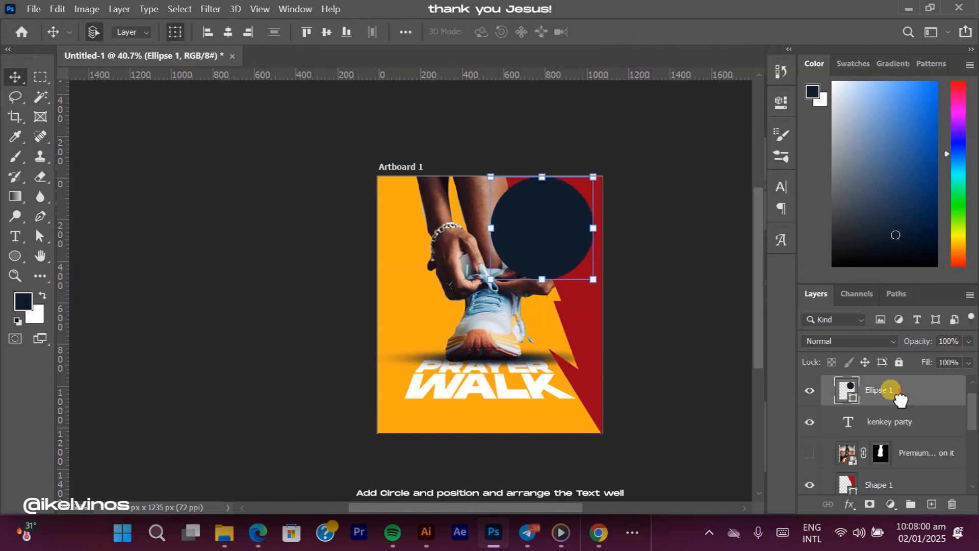
left_click_drag(885, 455, 884, 452)
scroll(819, 480, "down", 1)
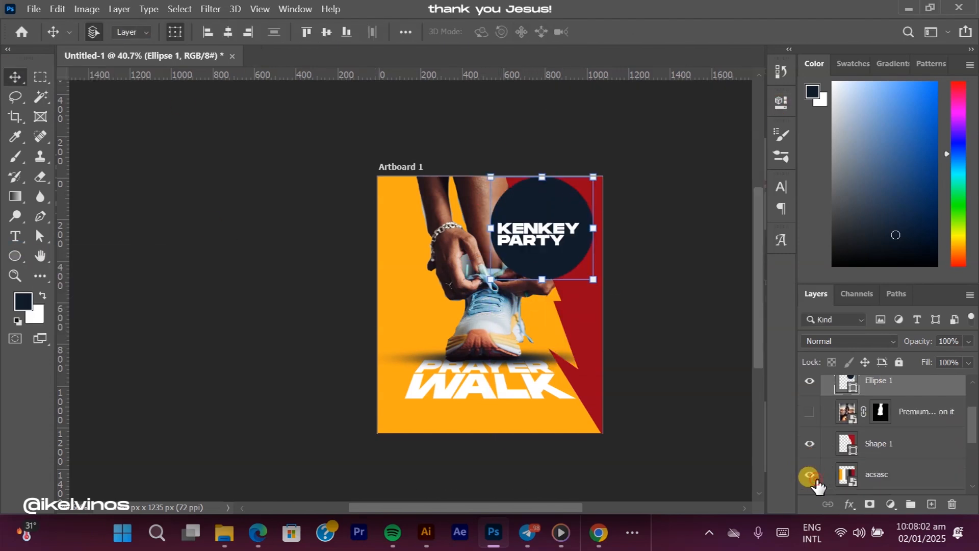
Step: Reveal the acsasc palette layer, recolor the badge circle with its near-black swatch 1b1b1e, and nudge the circle slightly down and left
left_click(809, 475)
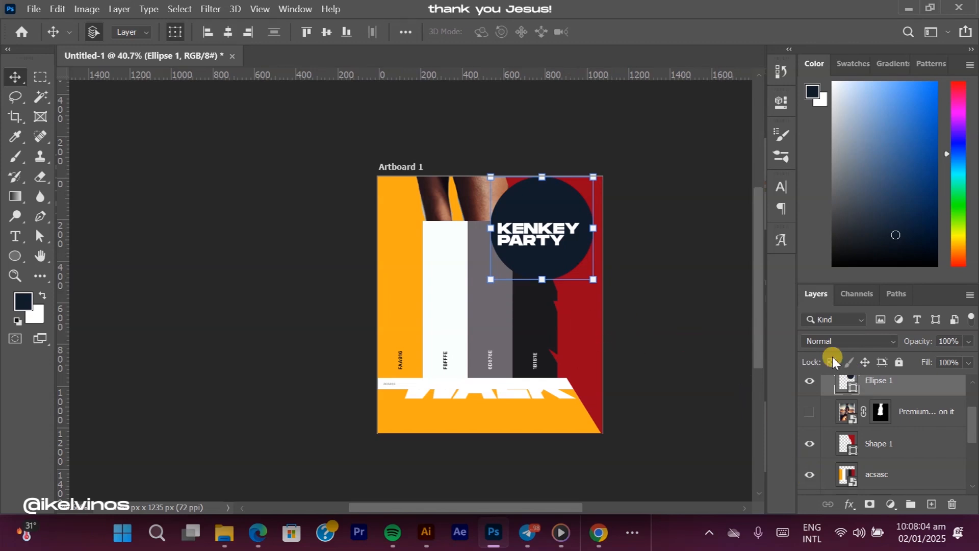
left_click(15, 255)
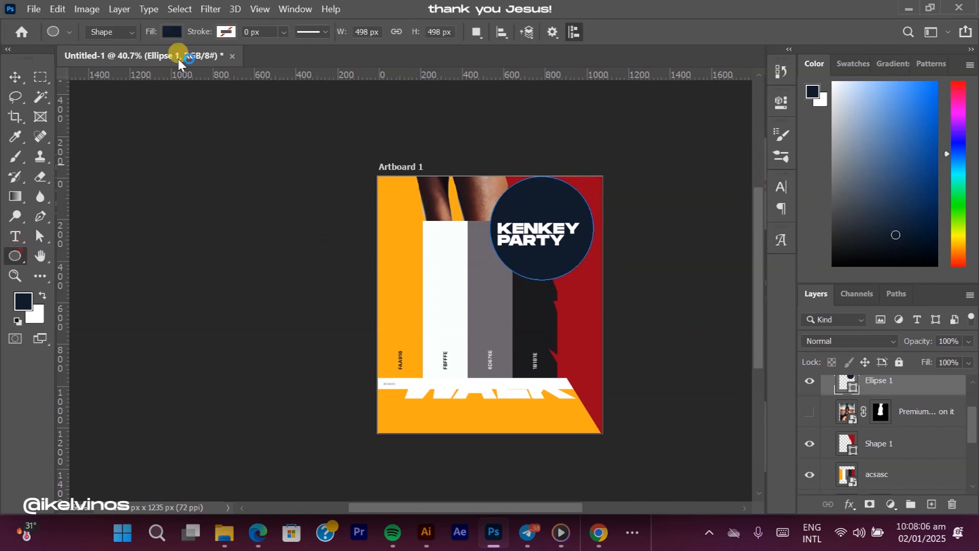
left_click(170, 32)
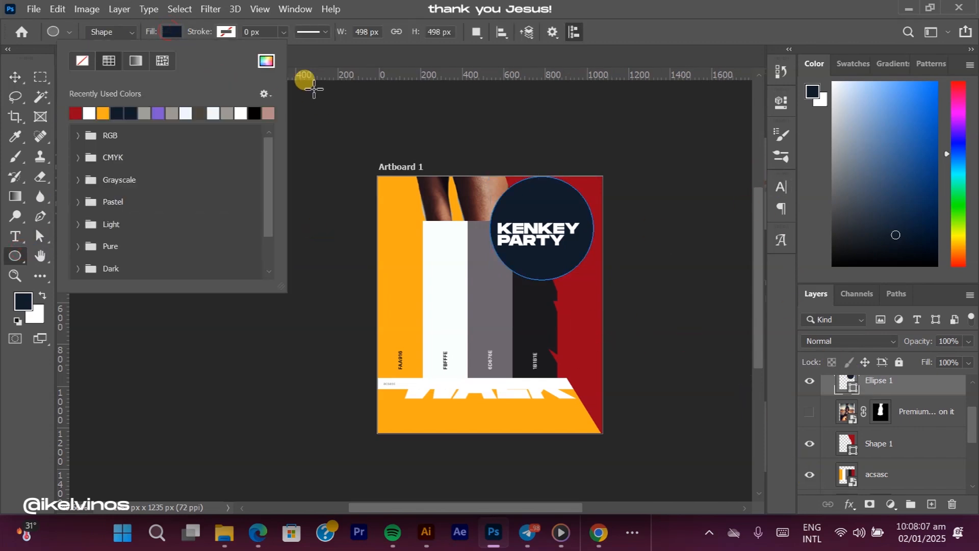
left_click(257, 60)
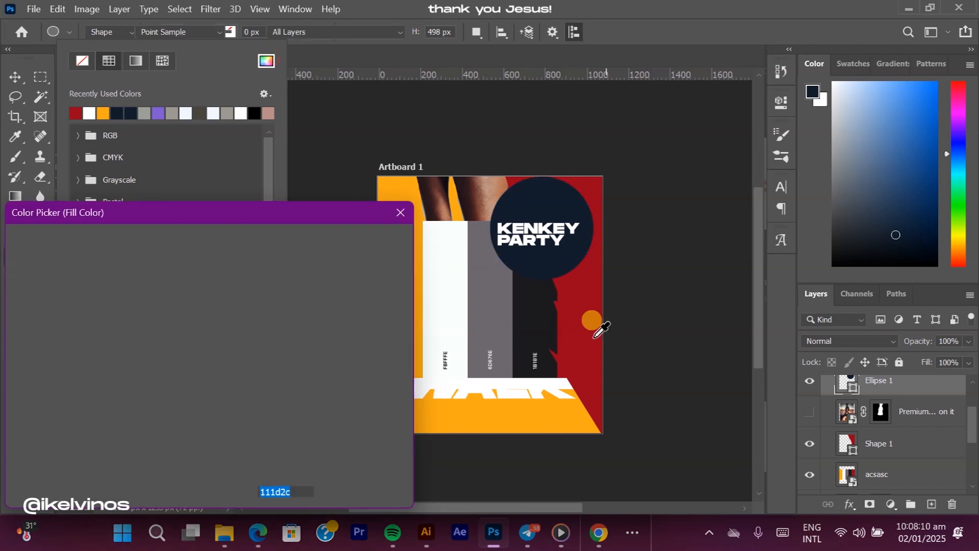
left_click(499, 339)
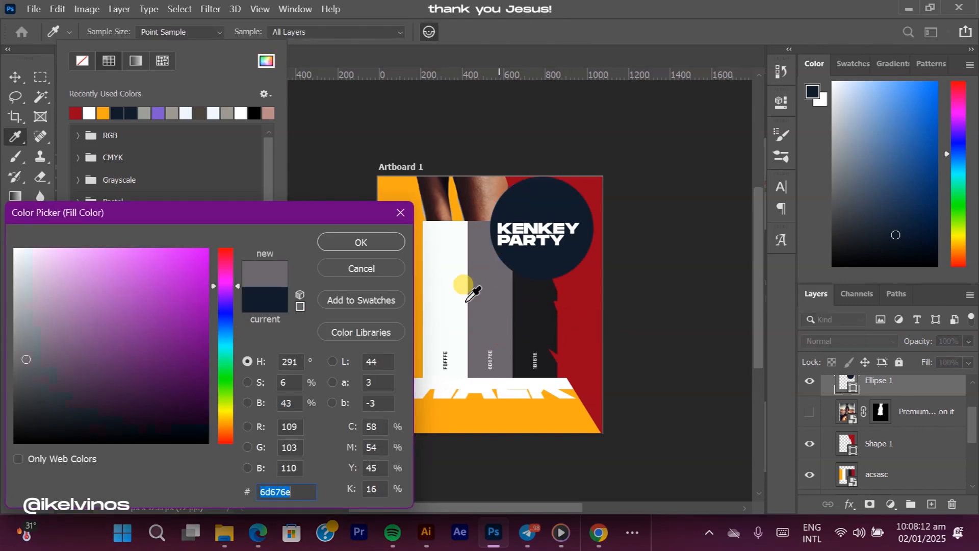
left_click(537, 292)
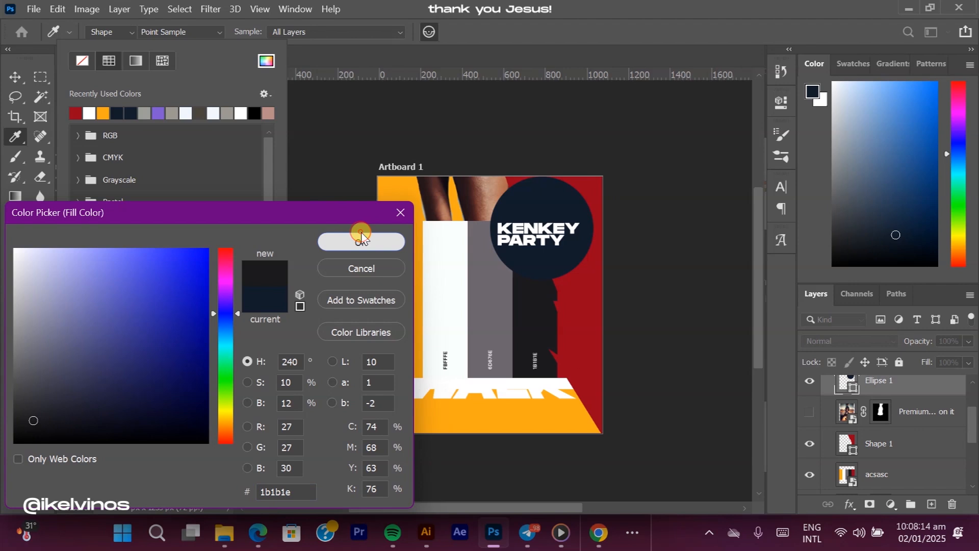
left_click(358, 239)
left_click(12, 76)
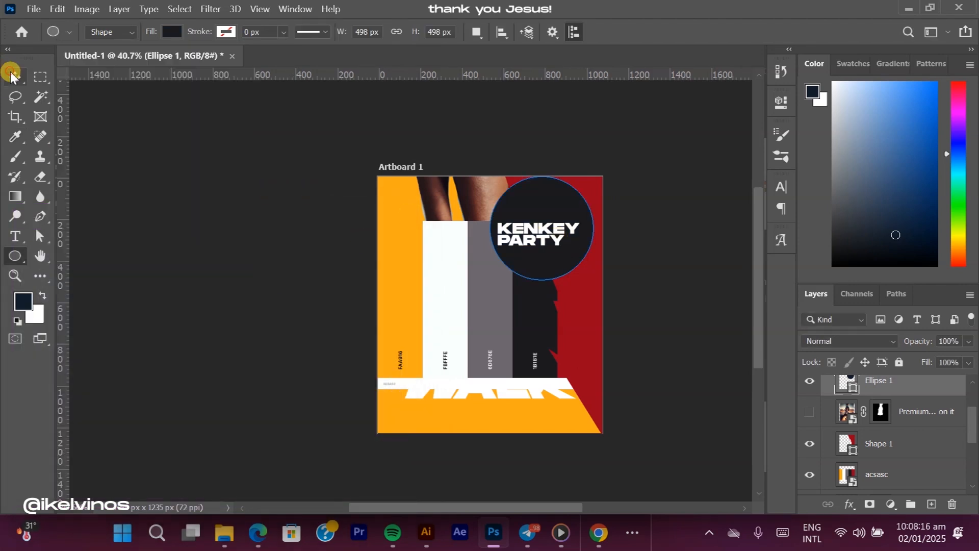
left_click_drag(543, 206, 543, 220)
Step: Break the word KENKEY in the badge text into two lines, KEN and KEY, above PARTY
left_click(16, 236)
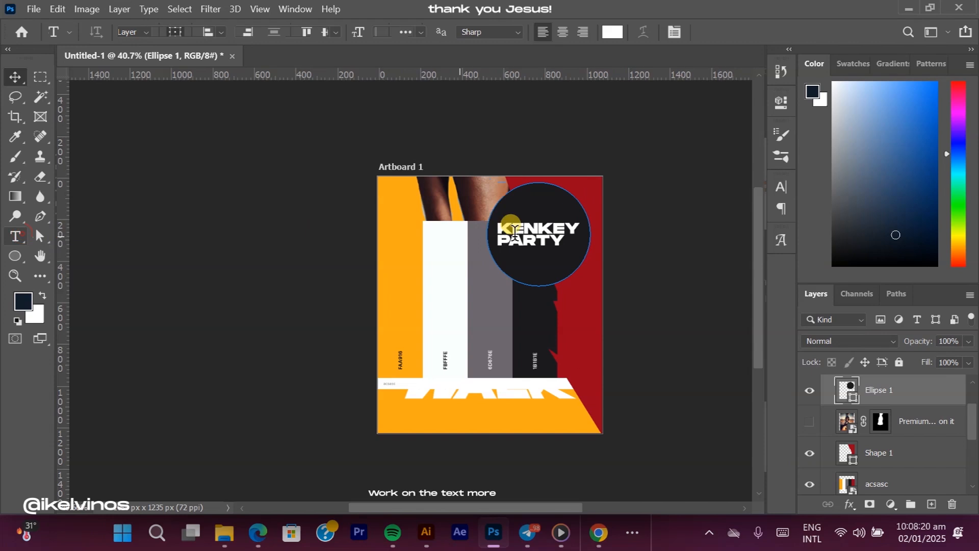
left_click(539, 223)
key("Return")
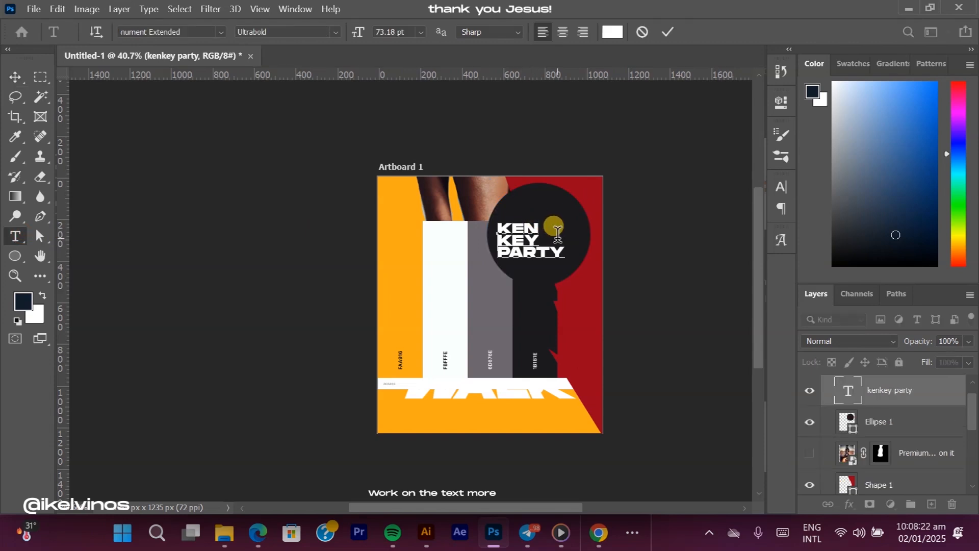
Step: Enlarge the KEN and KEY lines to 128 pt and set their leading to 98 pt
left_click_drag(498, 229, 554, 240)
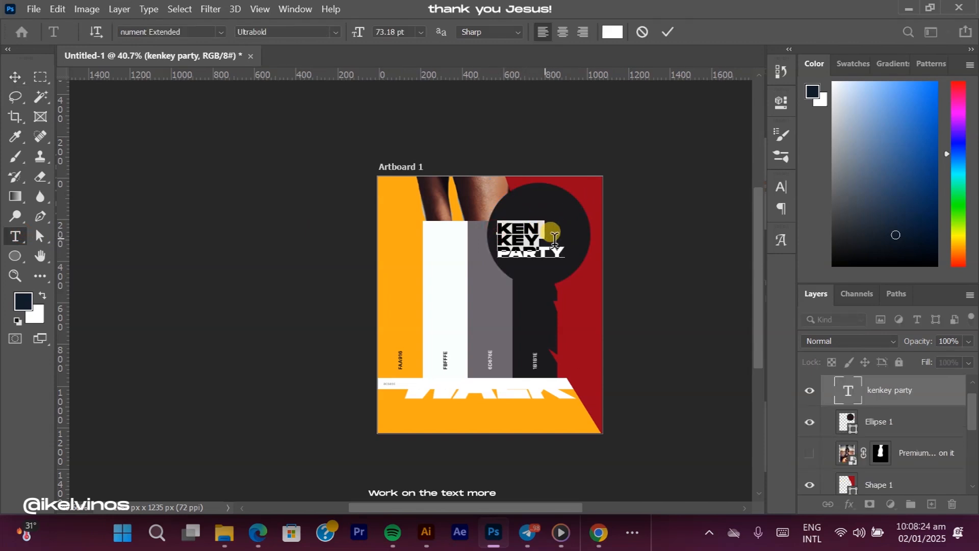
left_click_drag(356, 31, 400, 35)
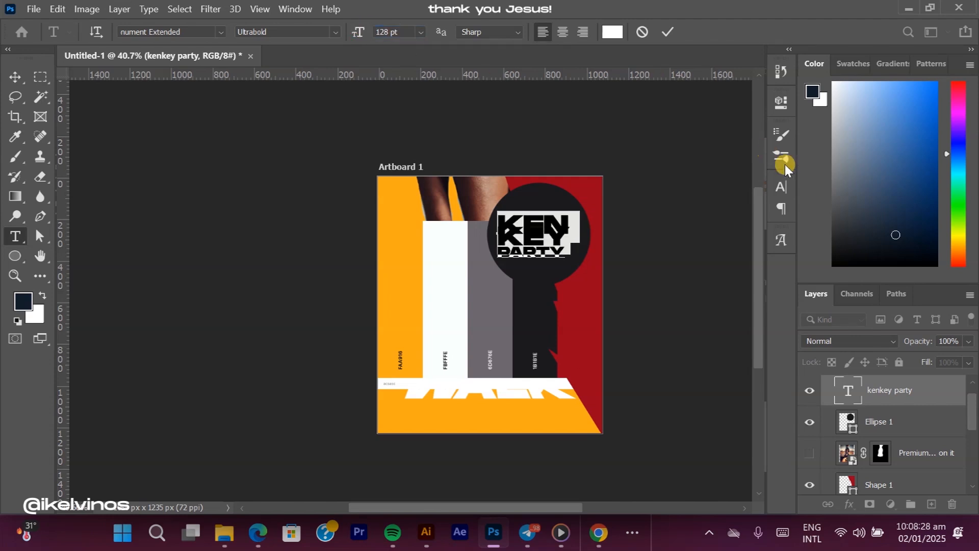
left_click(781, 185)
left_click_drag(703, 235, 736, 231)
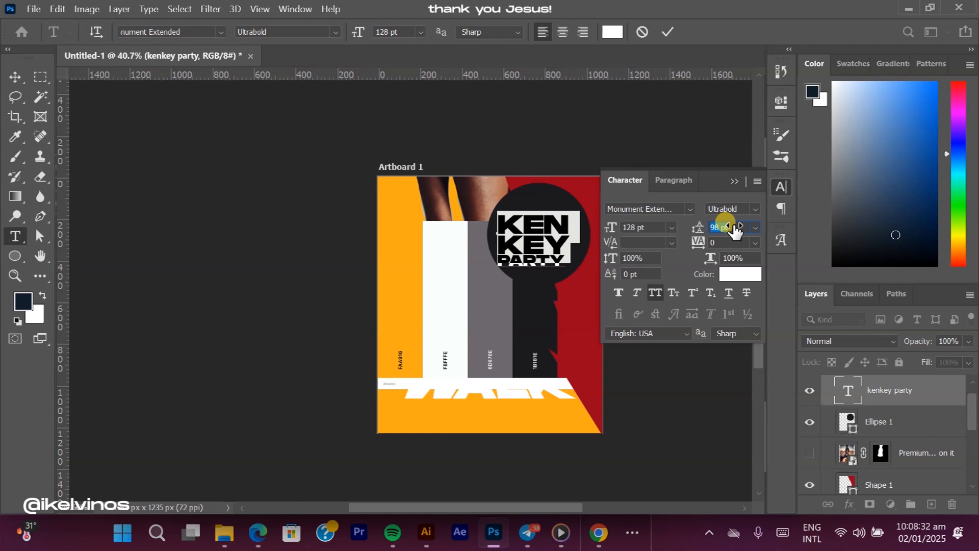
left_click(673, 29)
Step: Delete the acsasc color palette layer from the artboard
left_click(14, 77)
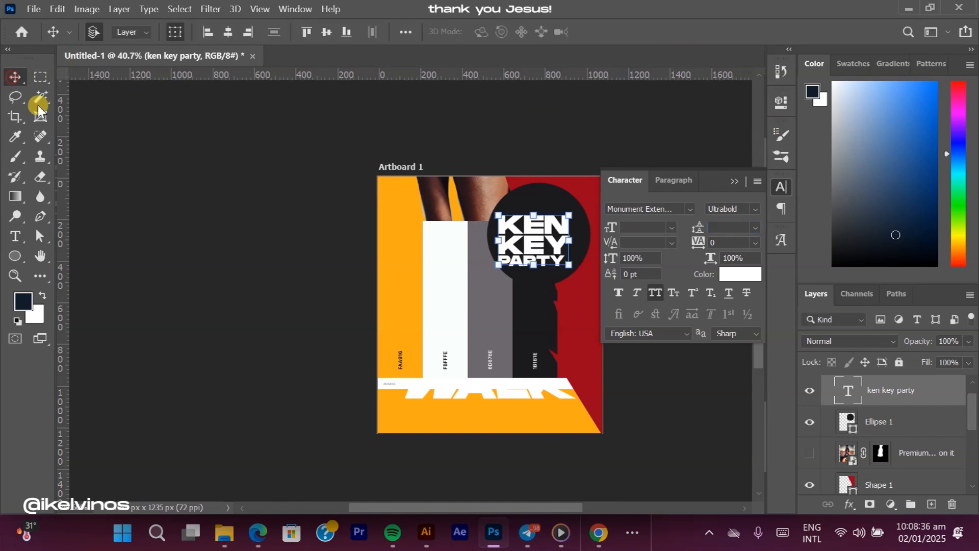
left_click(425, 264)
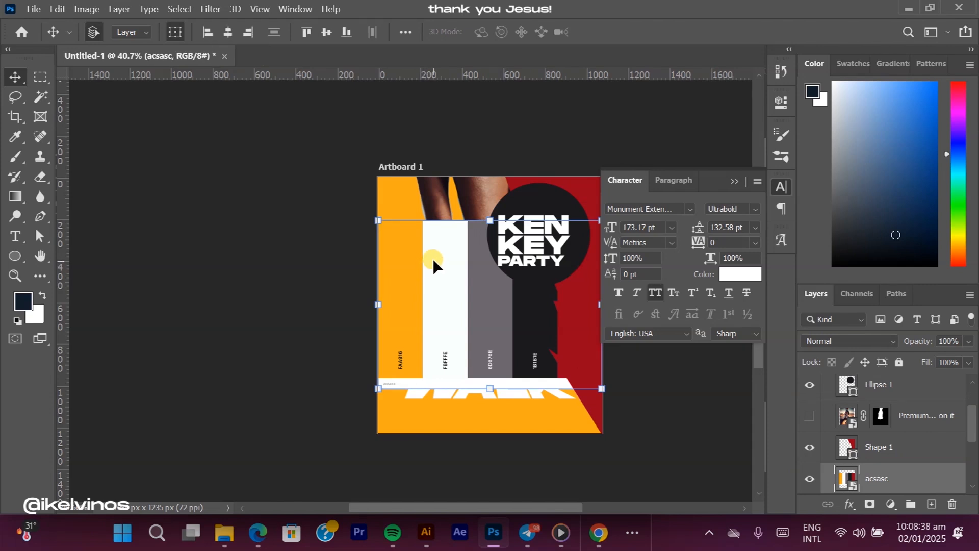
key("Delete")
Step: Center the "KEN KEY PARTY" text inside the dark circle and collapse the character settings
left_click_drag(553, 250, 559, 247)
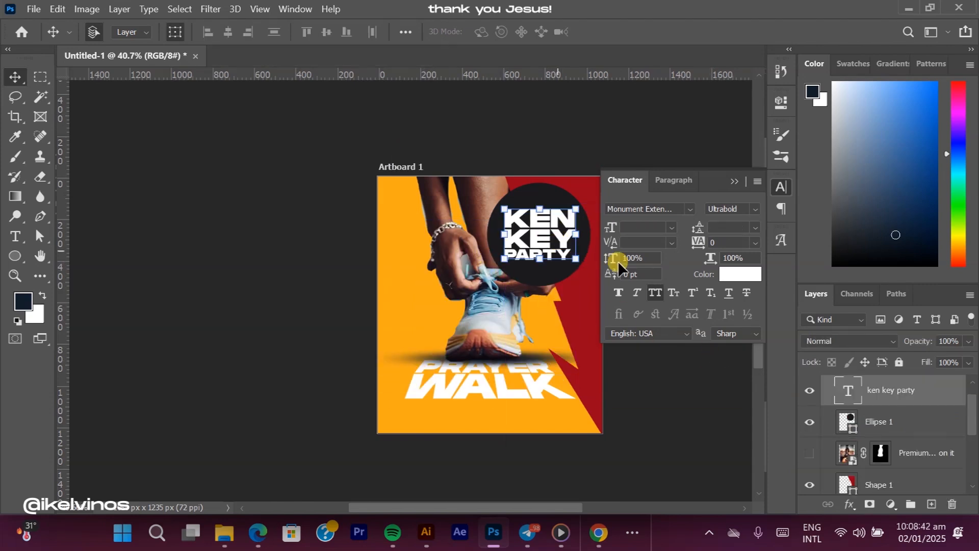
left_click(781, 186)
left_click(661, 193)
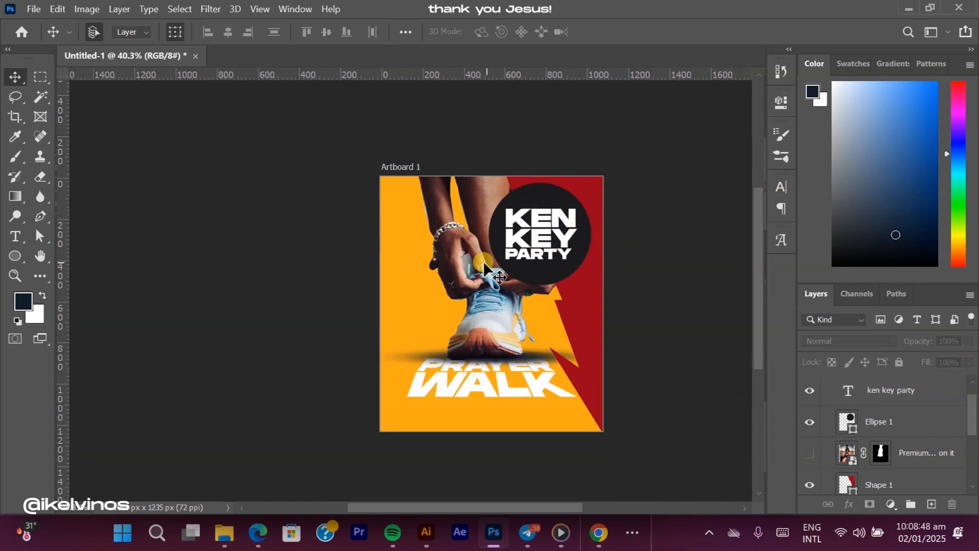
Step: Group the "ken key party" text layer and the Ellipse 1 layer together
left_click(533, 261)
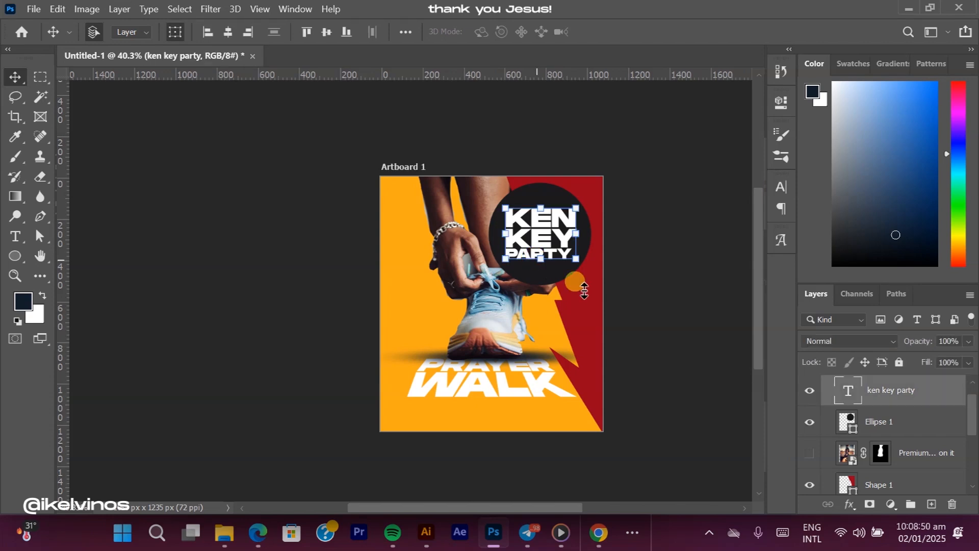
left_click(904, 430, "shift")
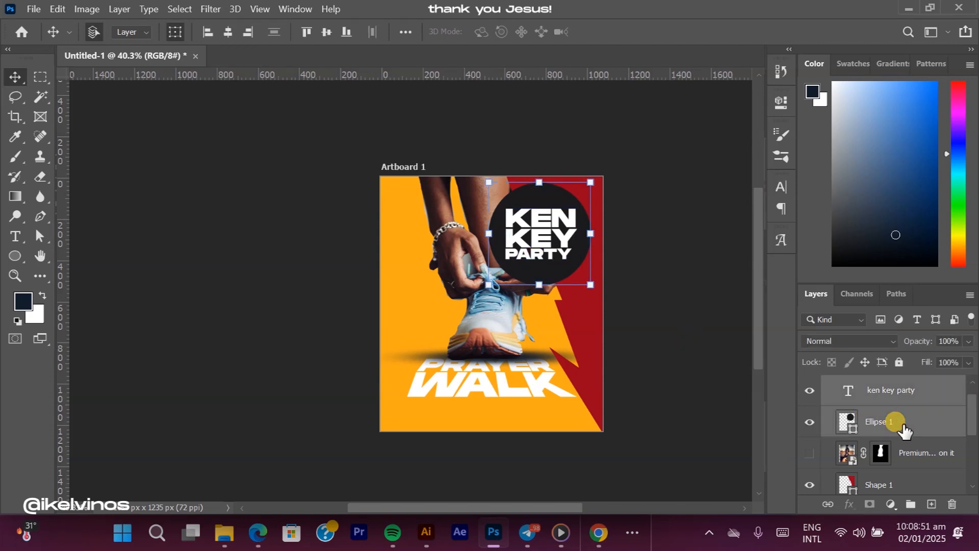
left_click(911, 504)
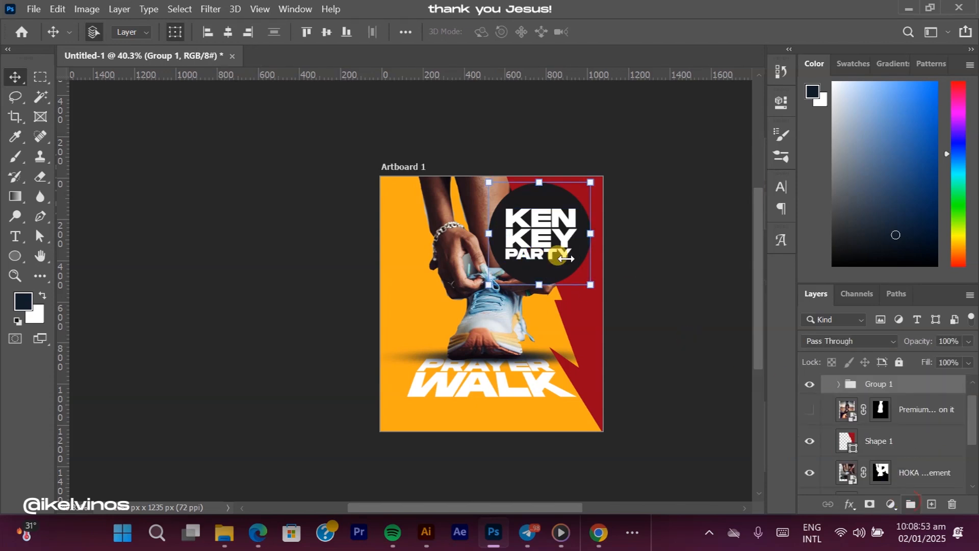
Step: Rotate the badge group about -15.6° and move it to the artboard's left edge, beside the hands
left_click(589, 233)
left_click_drag(546, 242, 461, 291)
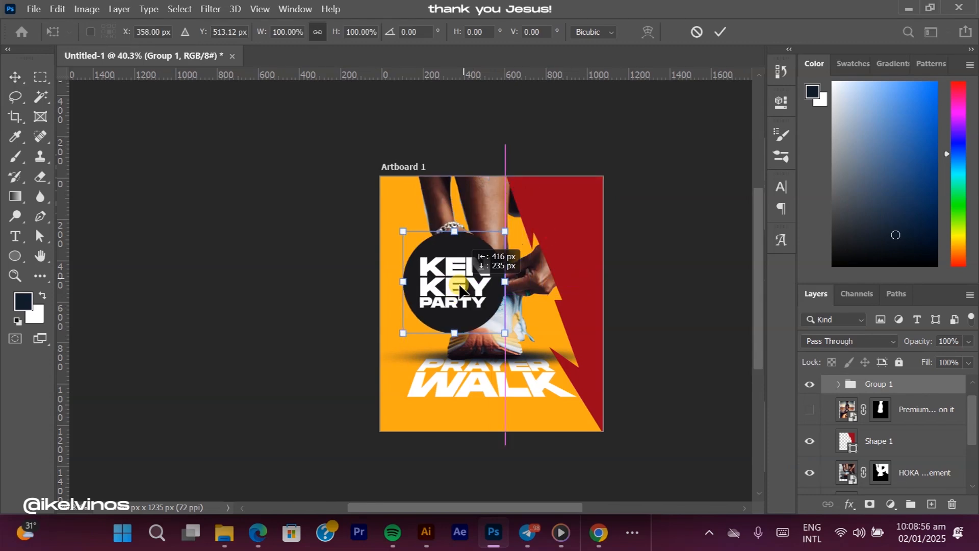
left_click_drag(531, 348, 564, 297)
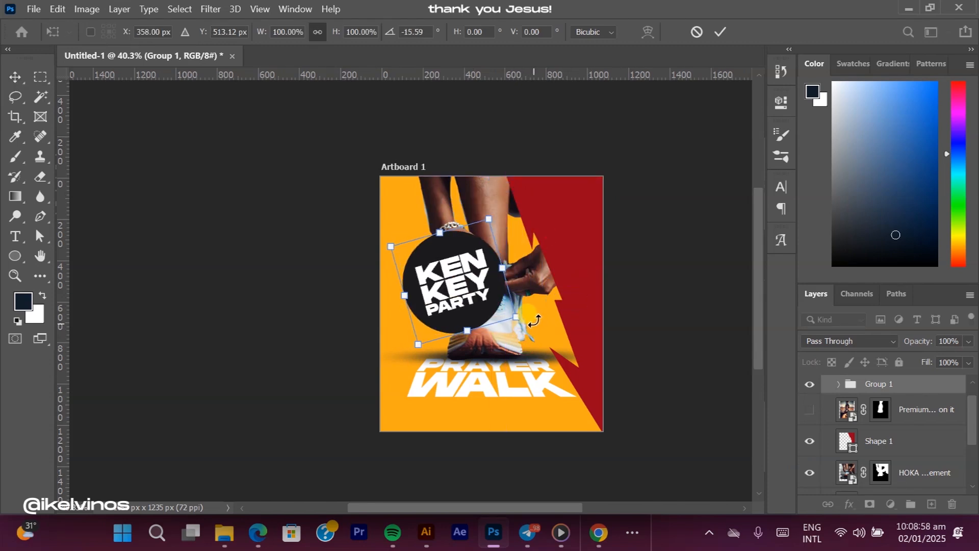
left_click(431, 294)
left_click_drag(431, 295, 407, 288)
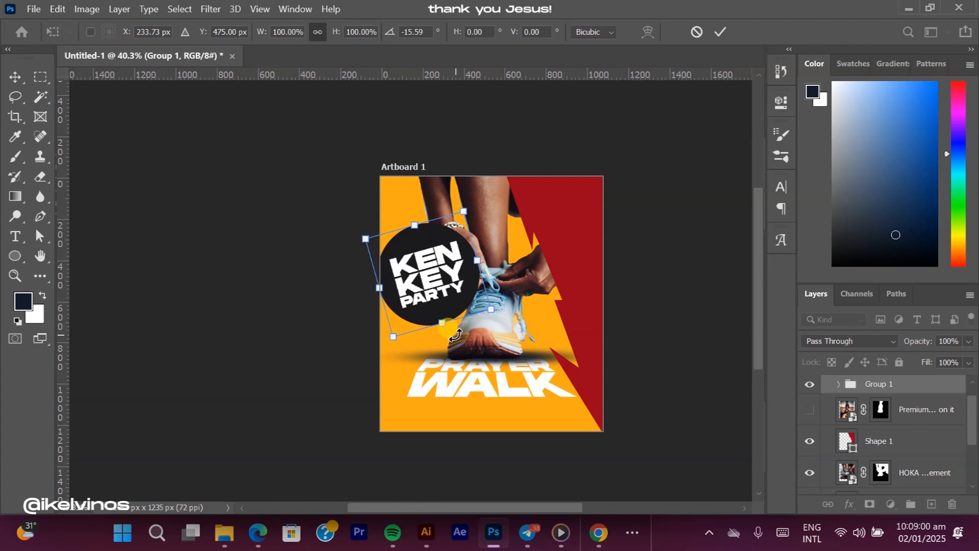
Step: Move Group 1 beneath the HOKA photo layer, scale the badge to about 84%, and place it lower beside the sneaker
left_click_drag(900, 383, 902, 469)
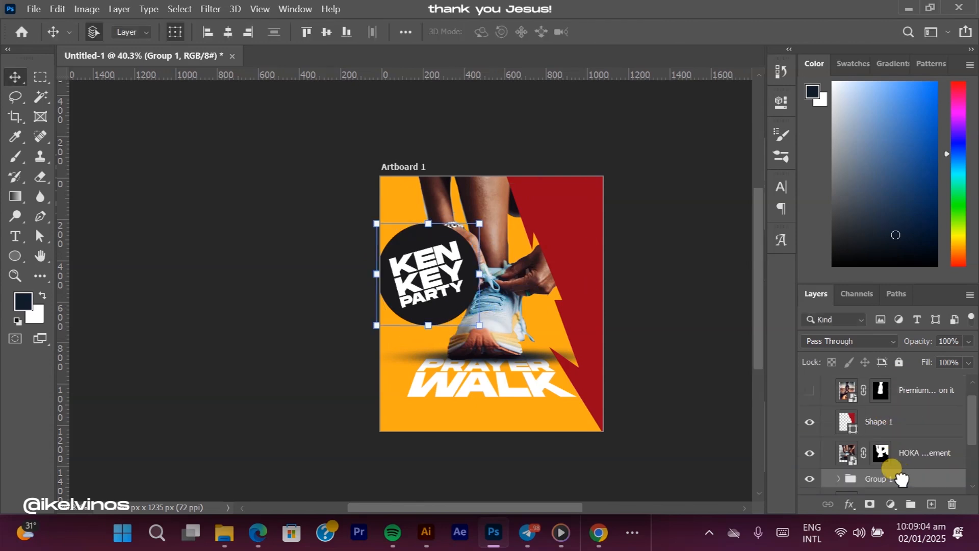
left_click_drag(485, 270, 468, 267)
left_click_drag(413, 298, 417, 326)
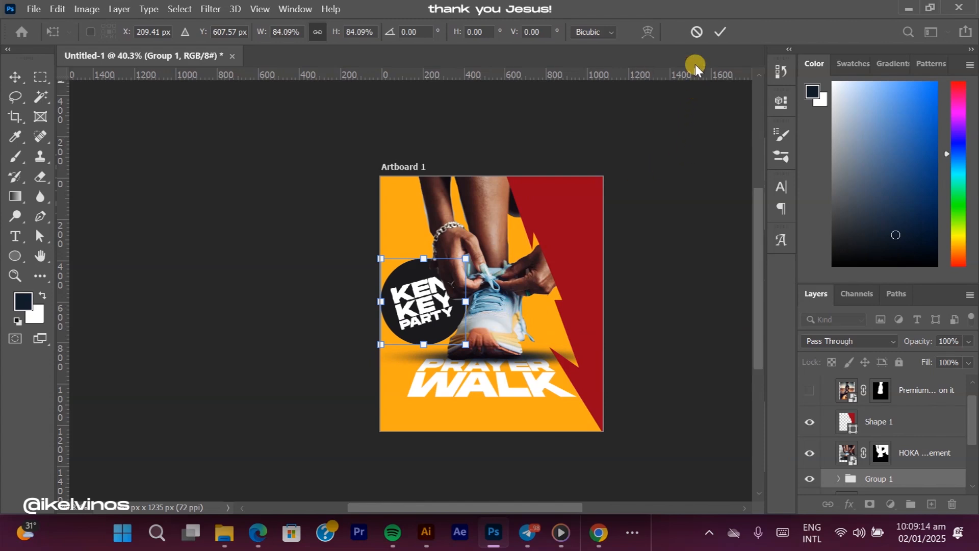
left_click(720, 31)
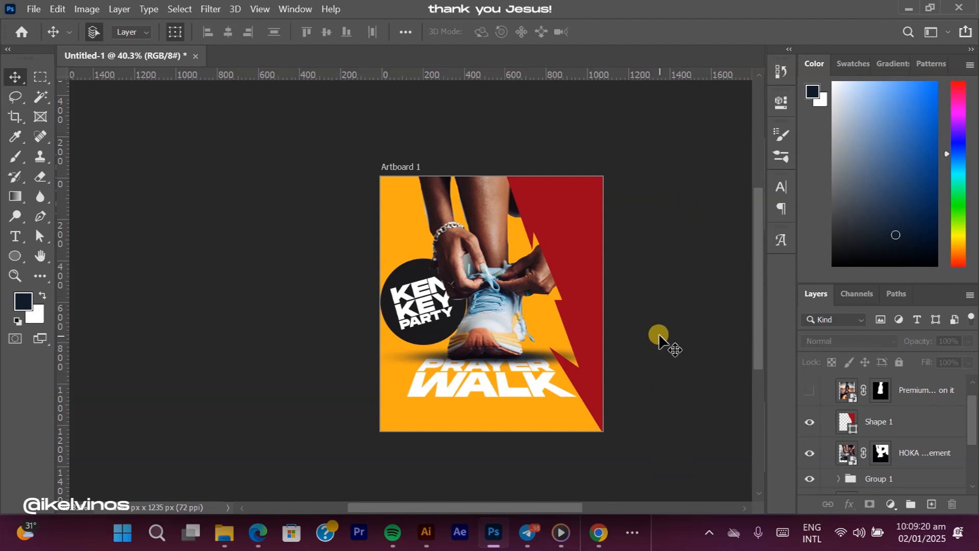
left_click(496, 277)
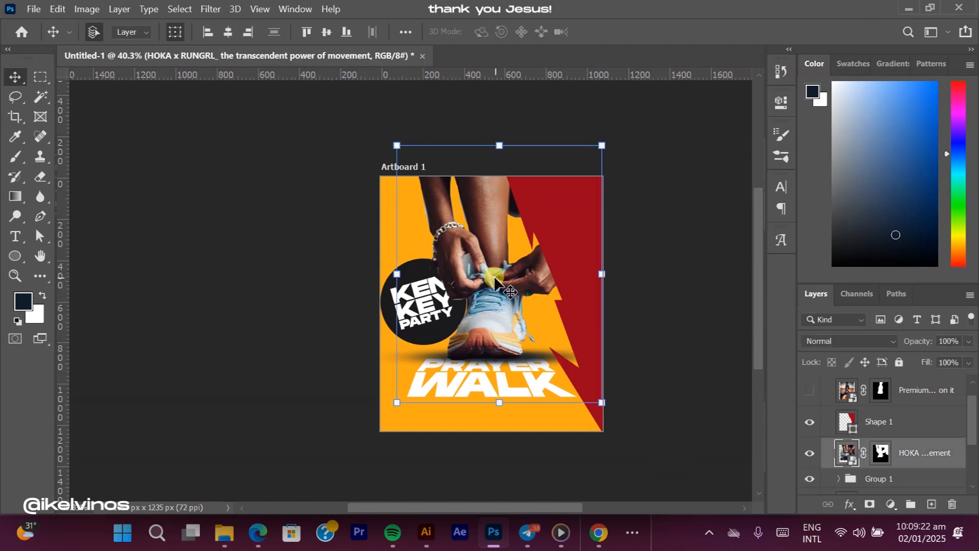
left_click(854, 456)
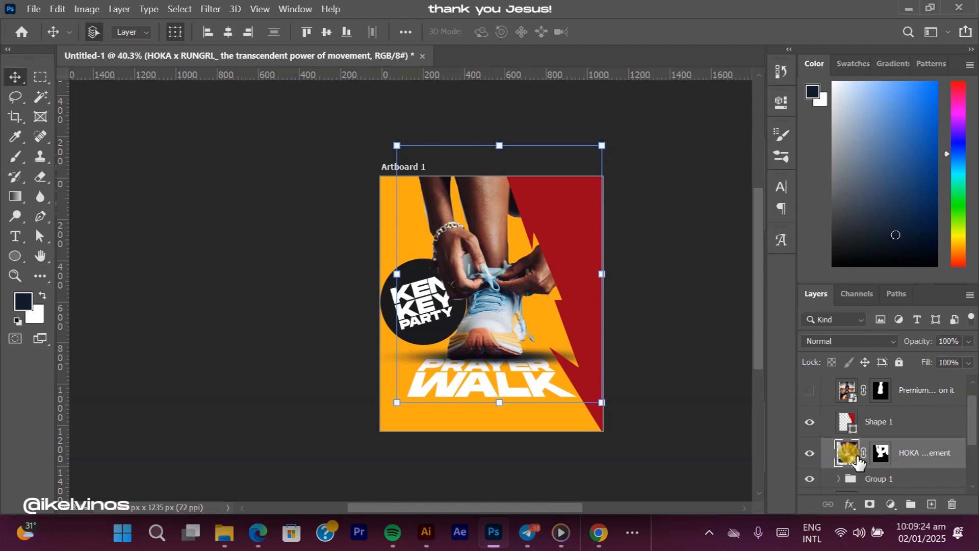
left_click(851, 506)
left_click(855, 511)
left_click(723, 276)
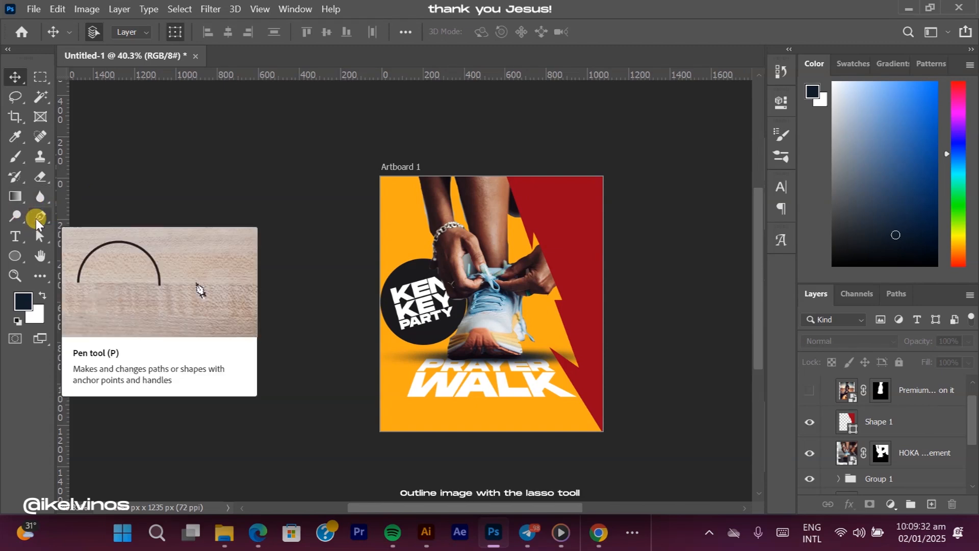
Step: Draw a loose Lasso selection around the legs, hands and sneaker, closing it along the artboard's top edge
left_click(15, 102)
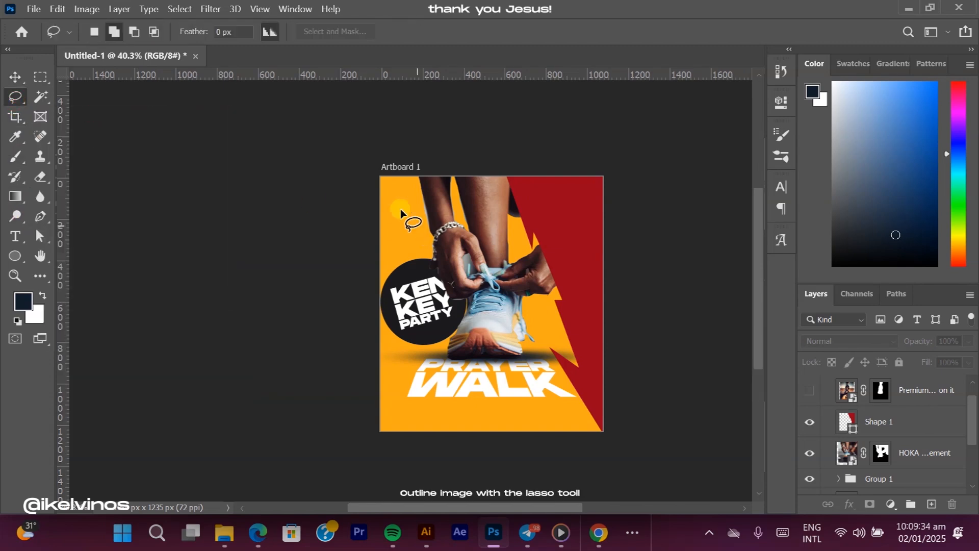
mouse_move(415, 178)
left_mouse_down()
mouse_move(437, 282)
mouse_move(467, 303)
mouse_move(444, 359)
left_mouse_up()
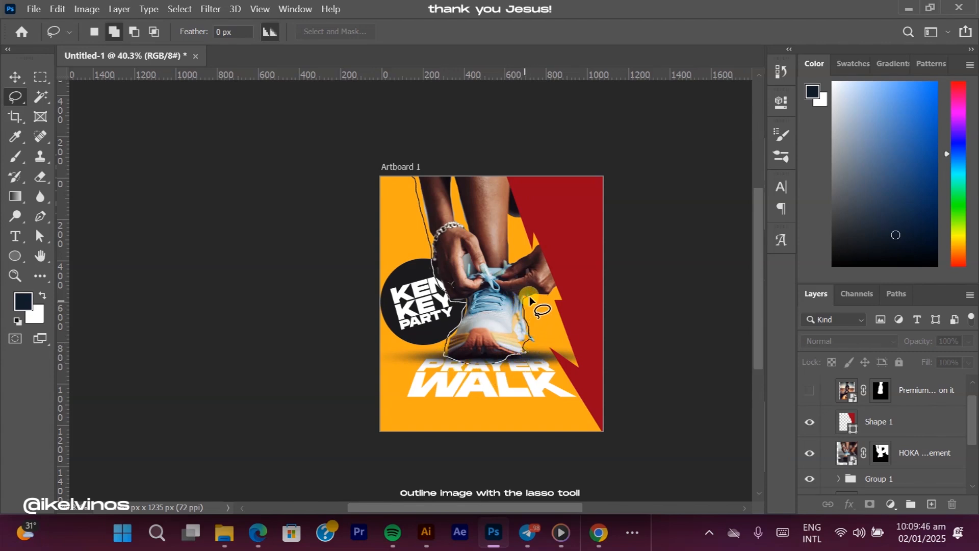
mouse_move(586, 228)
left_mouse_down()
mouse_move(617, 188)
mouse_move(617, 169)
mouse_move(598, 179)
mouse_move(581, 158)
left_mouse_up()
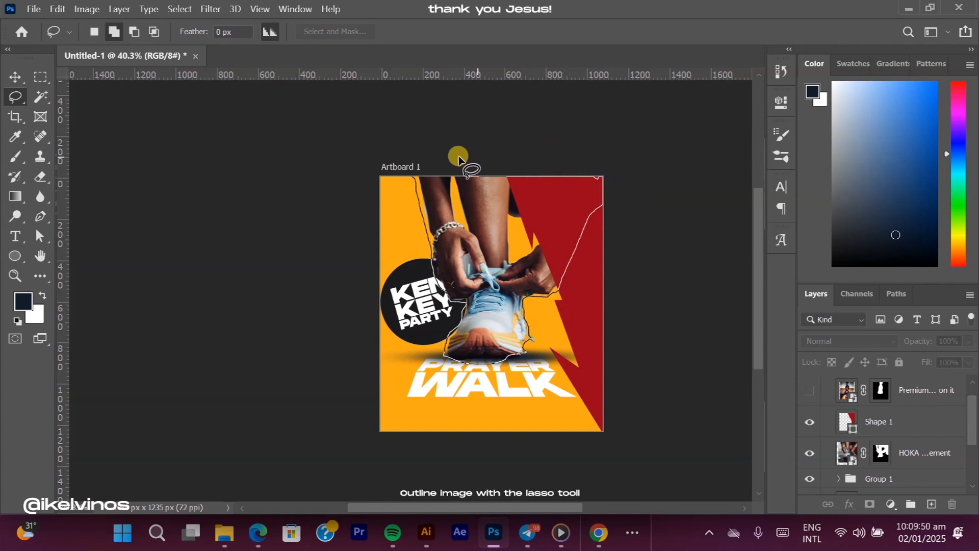
left_click_drag(416, 182, 416, 179)
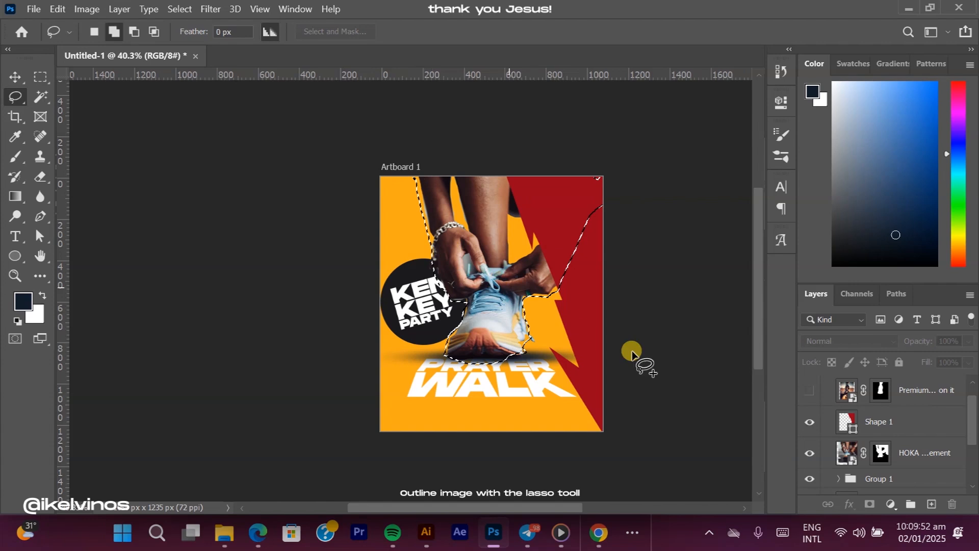
Step: Add a solid colour fill layer in #111d2c from the loose selection, placed just above Group 1 behind the sneaker photo
scroll(907, 484, "down", 3)
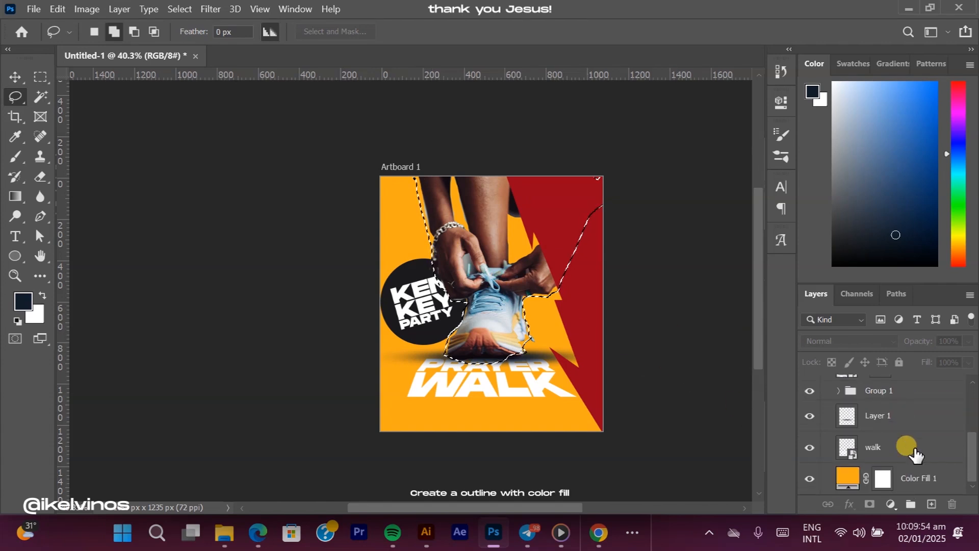
scroll(847, 451, "up", 2)
left_click(912, 453)
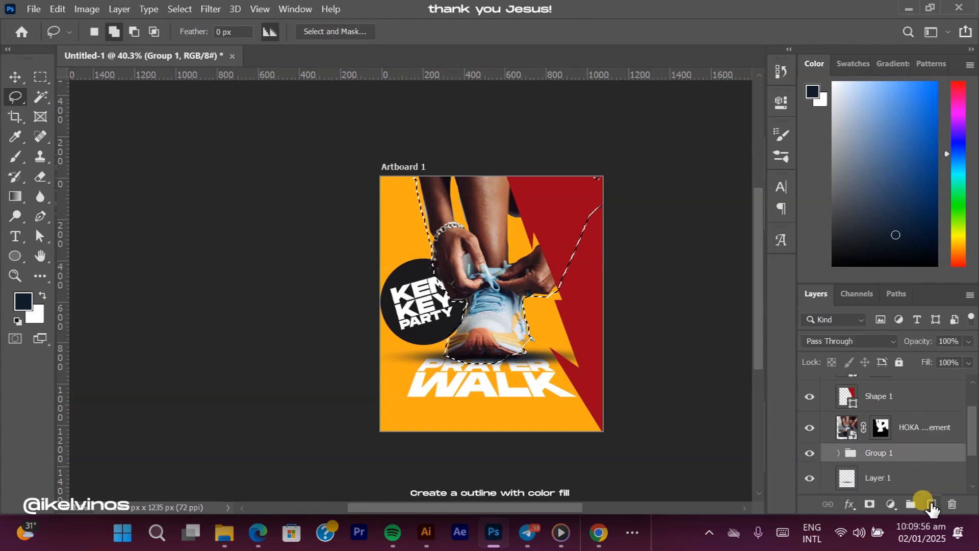
left_click(889, 504)
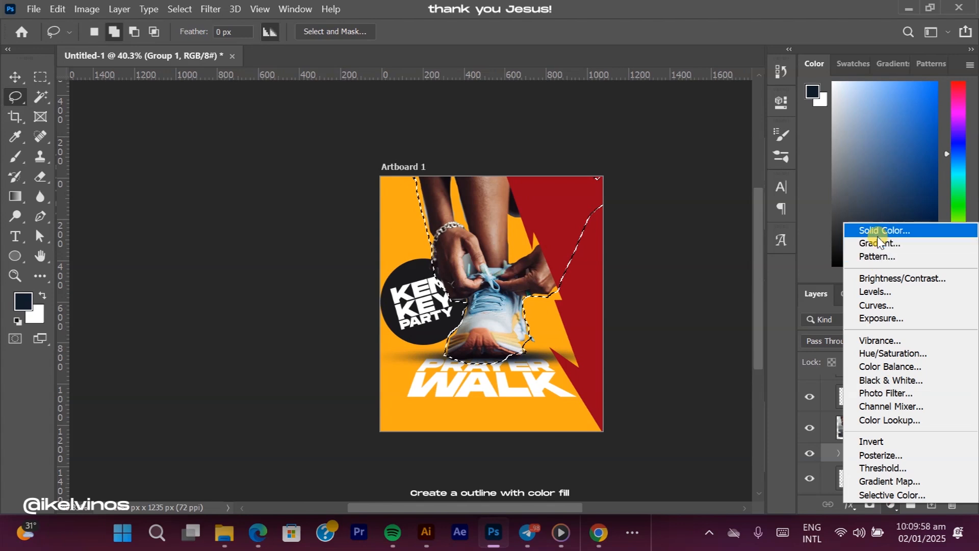
left_click(870, 232)
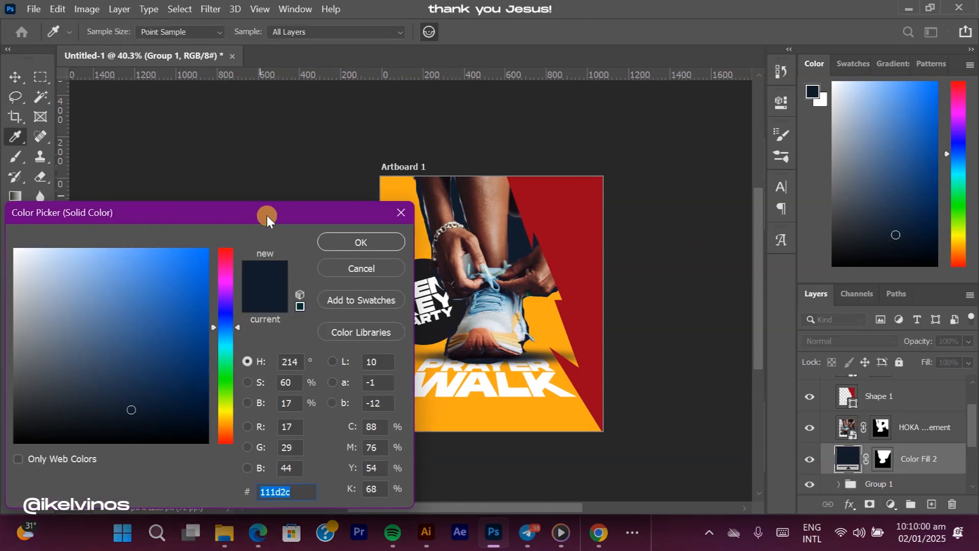
left_click_drag(271, 219, 165, 246)
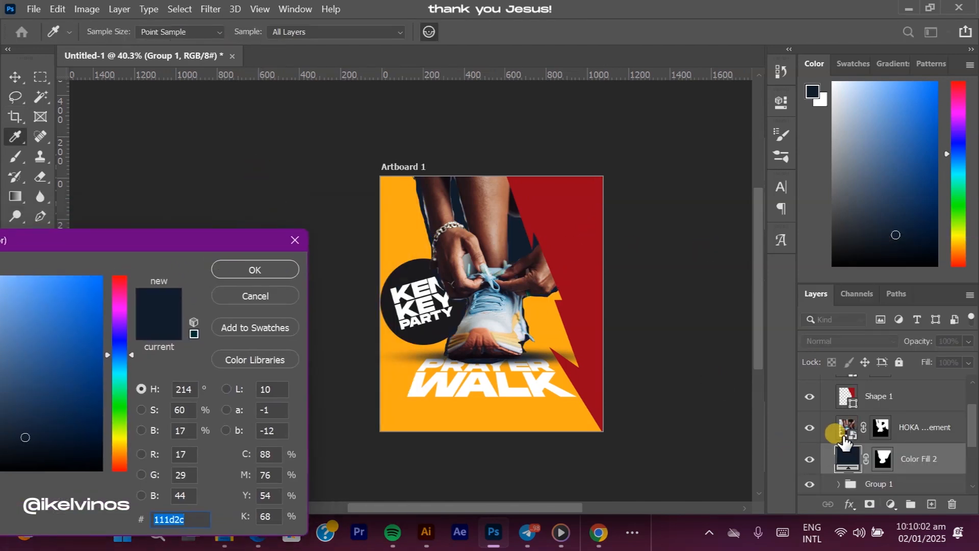
scroll(837, 426, "up", 2)
scroll(809, 449, "down", 5)
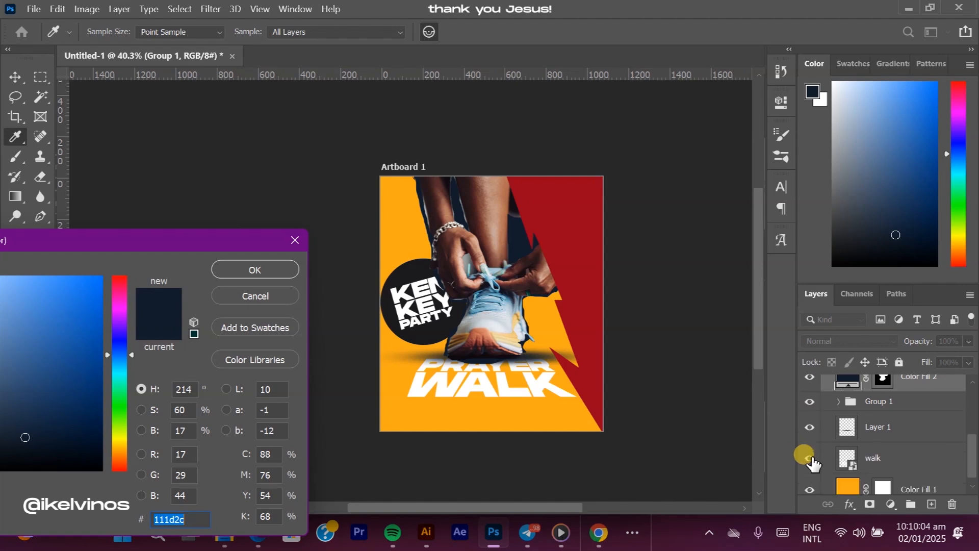
scroll(811, 457, "up", 3)
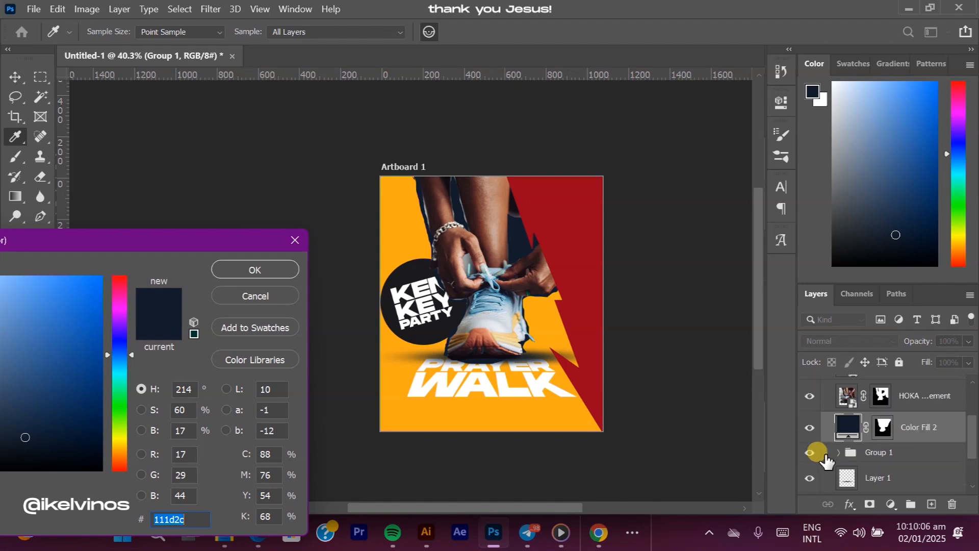
left_click(265, 275)
Step: Expand Group 1 and look through the layers of the badge and the background
scroll(800, 449, "down", 1)
scroll(802, 449, "down", 2)
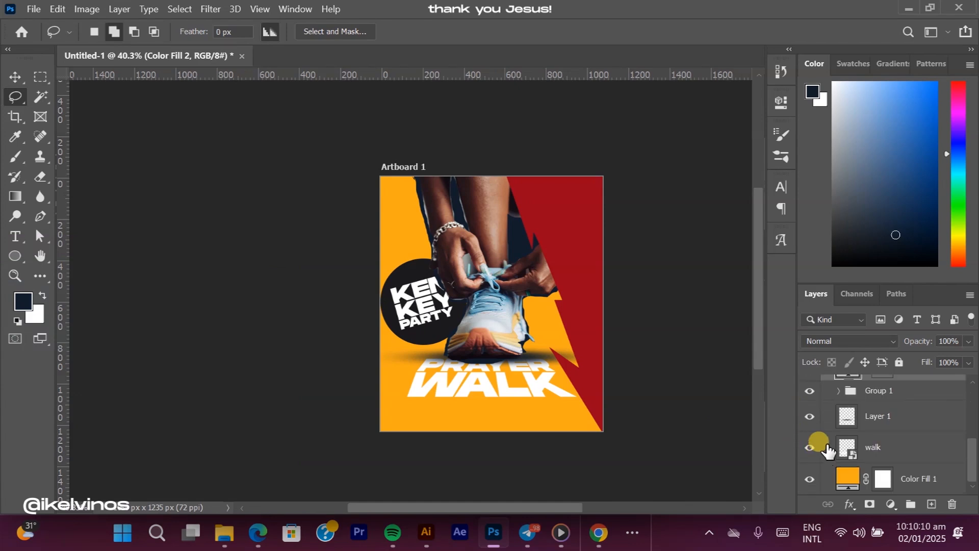
scroll(819, 444, "up", 2)
left_click(835, 453)
scroll(836, 451, "down", 3)
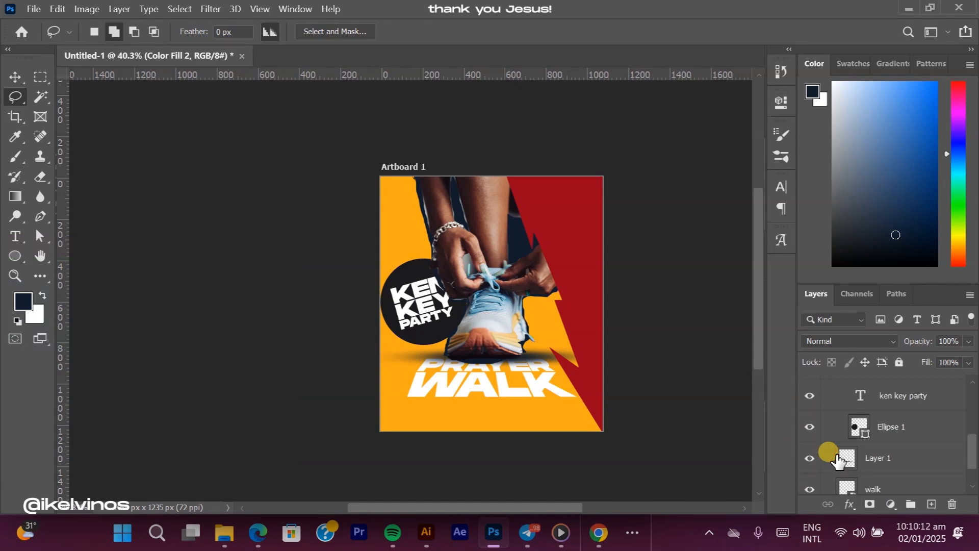
scroll(861, 463, "up", 6)
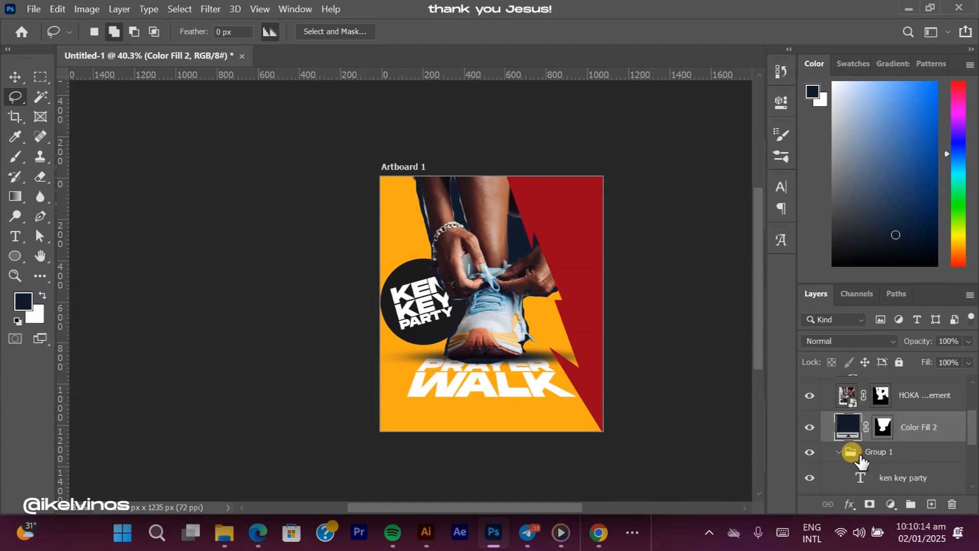
scroll(836, 497, "down", 1)
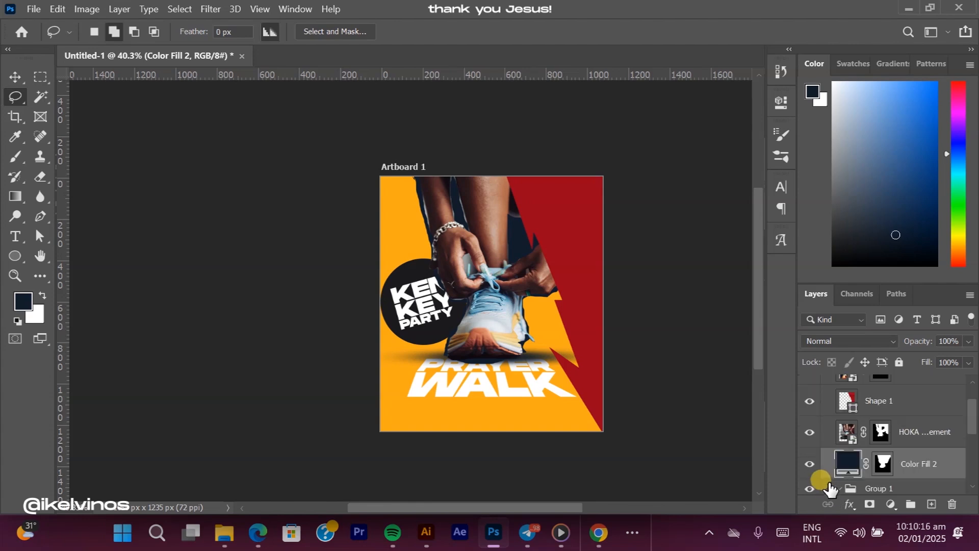
Step: Place the acsasc colour palette image from the Downloads folder into the flyer above the Color Fill 2 layer
mouse_move(224, 532)
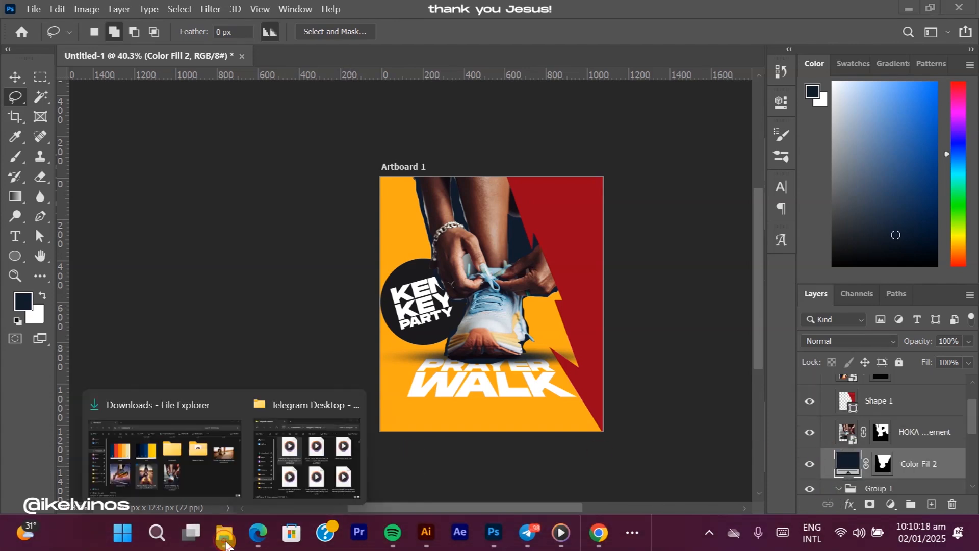
left_click(186, 473)
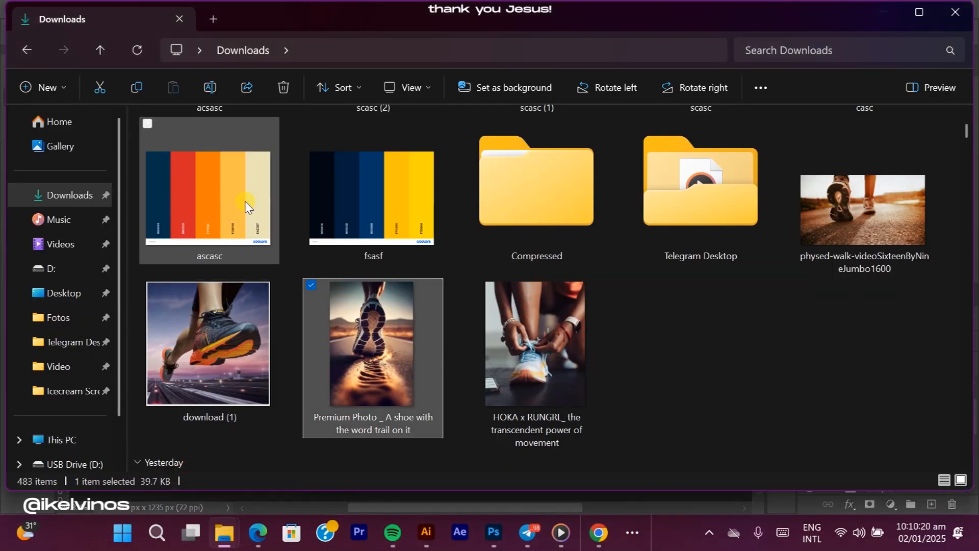
scroll(228, 227, "up", 2)
left_click(219, 199)
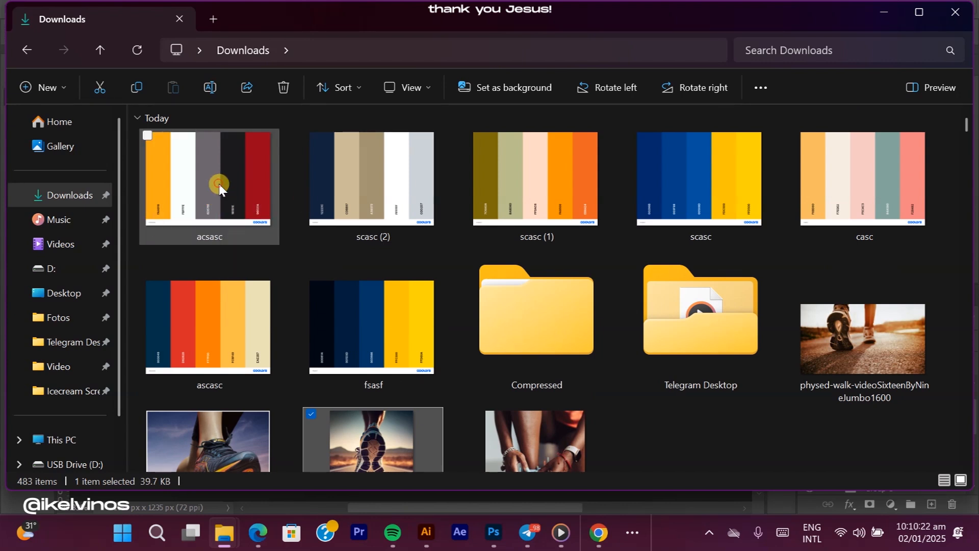
left_click_drag(218, 168, 612, 370)
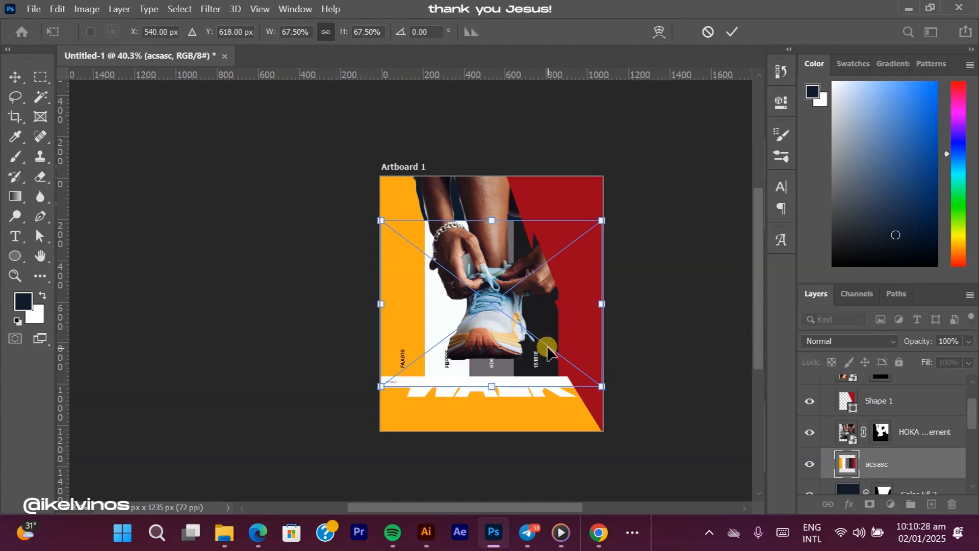
key("Return")
Step: Recolour the Color Fill 2 outline with the grey sampled from the placed palette, and hide the acsasc layer
key("l")
scroll(846, 443, "down", 3)
scroll(852, 445, "up", 1)
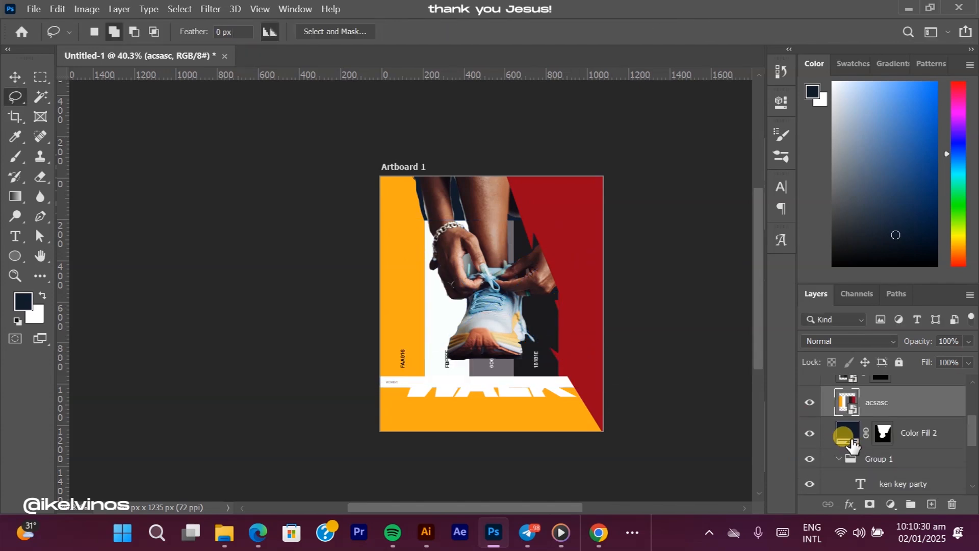
double_click(848, 433)
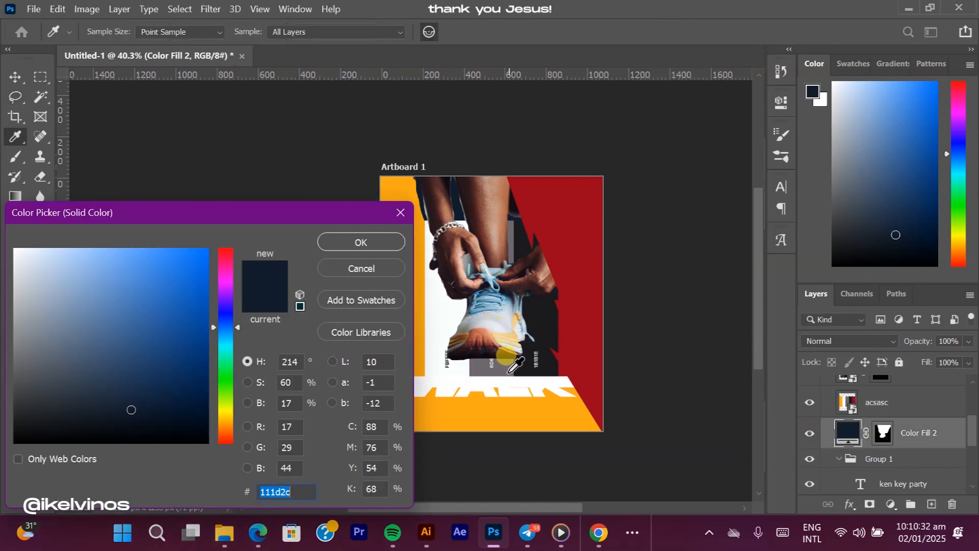
left_click(508, 360)
left_click(376, 241)
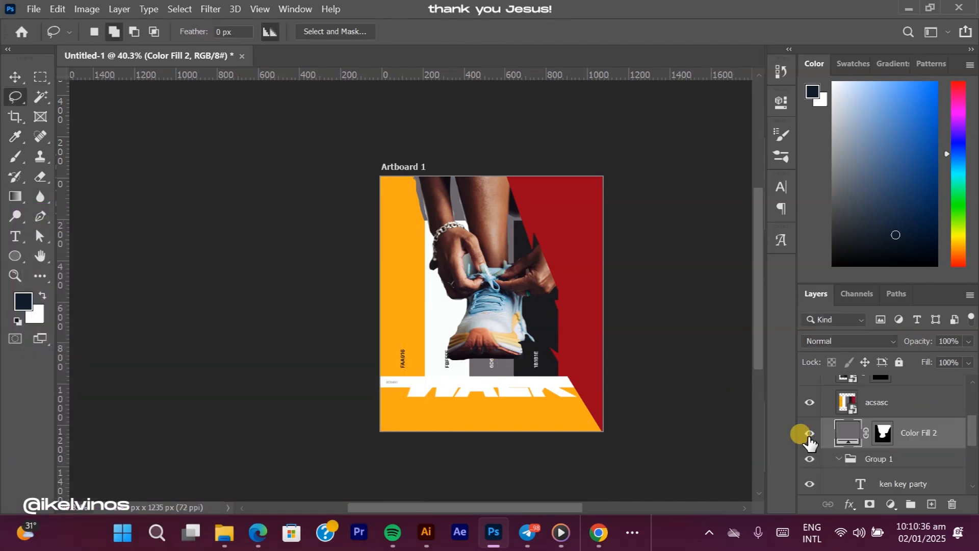
left_click(809, 402)
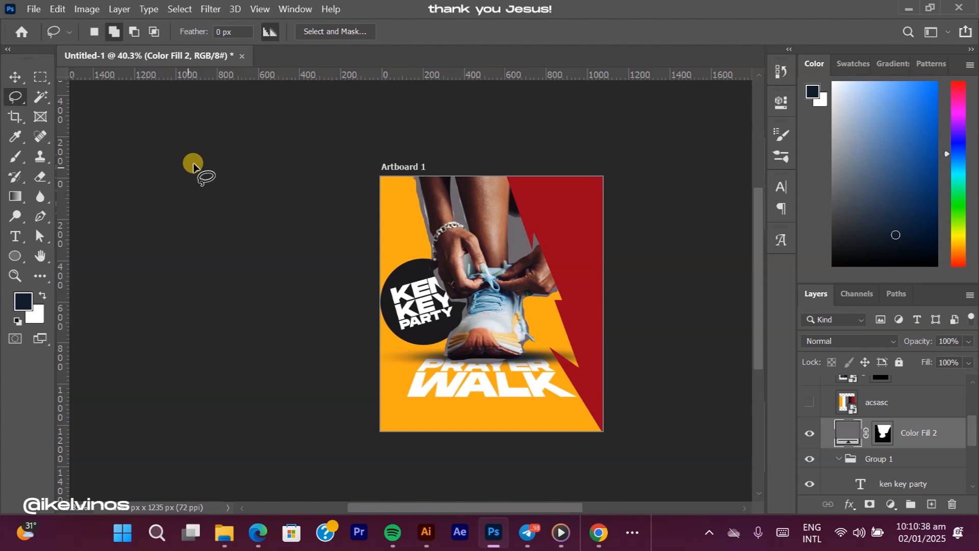
Step: Open the HOKA sneaker photo layer in the Camera Raw Filter
scroll(235, 185, "down", 2)
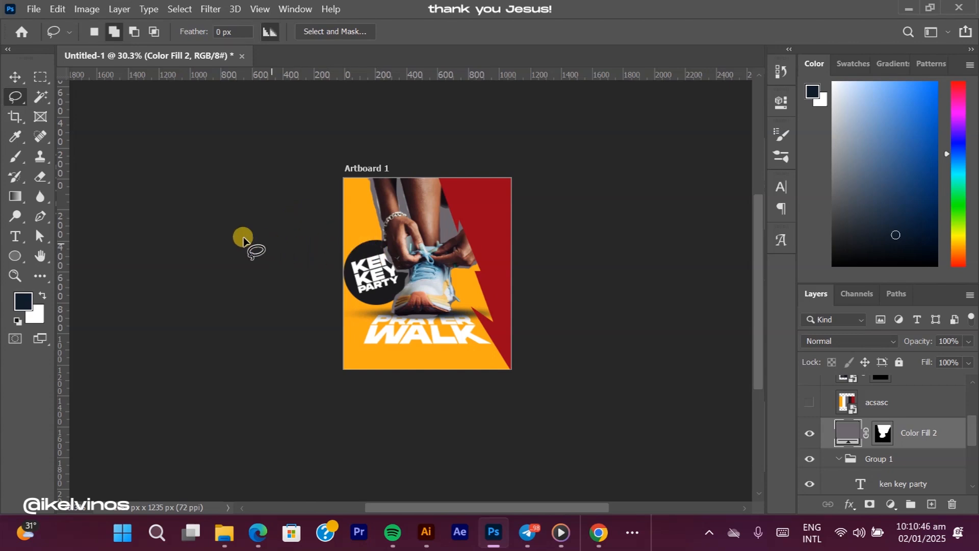
left_click(15, 77)
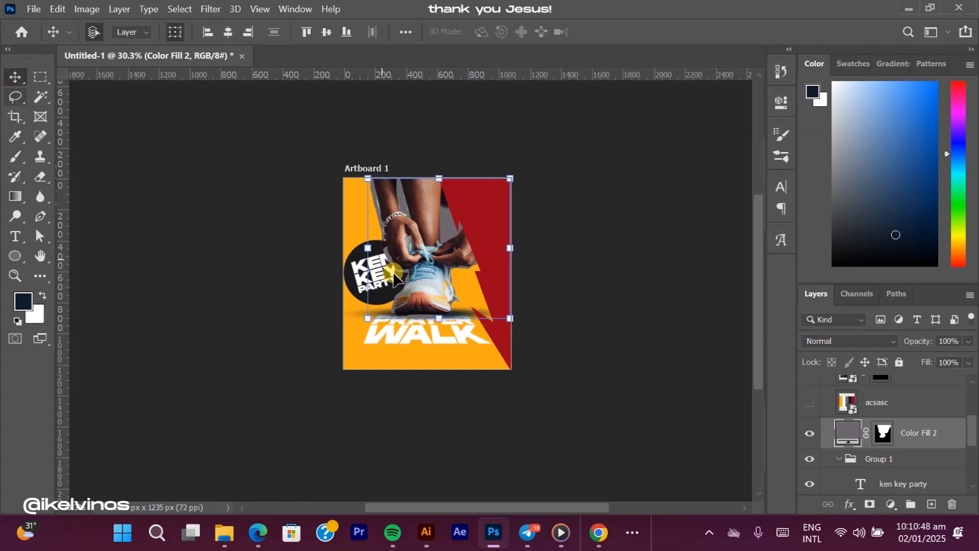
left_click(414, 297)
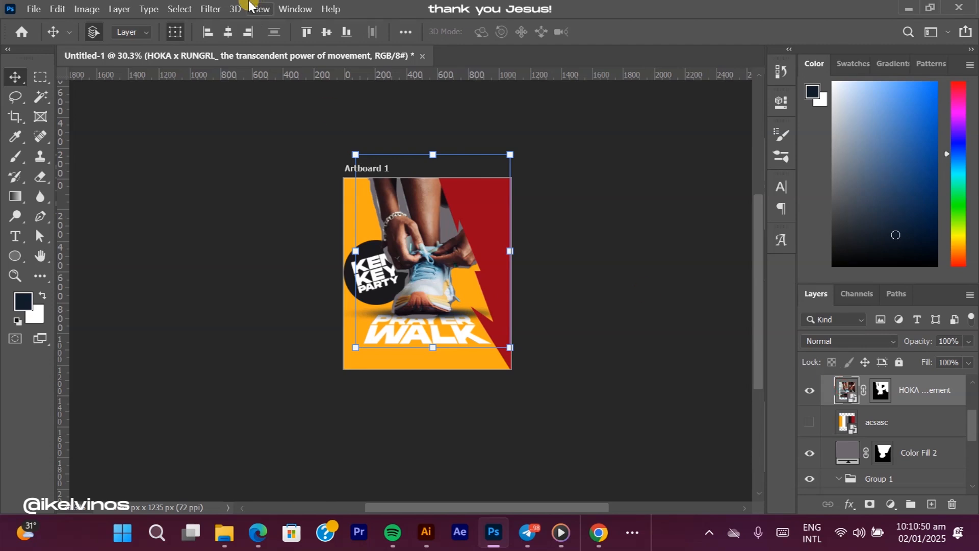
left_click(181, 8)
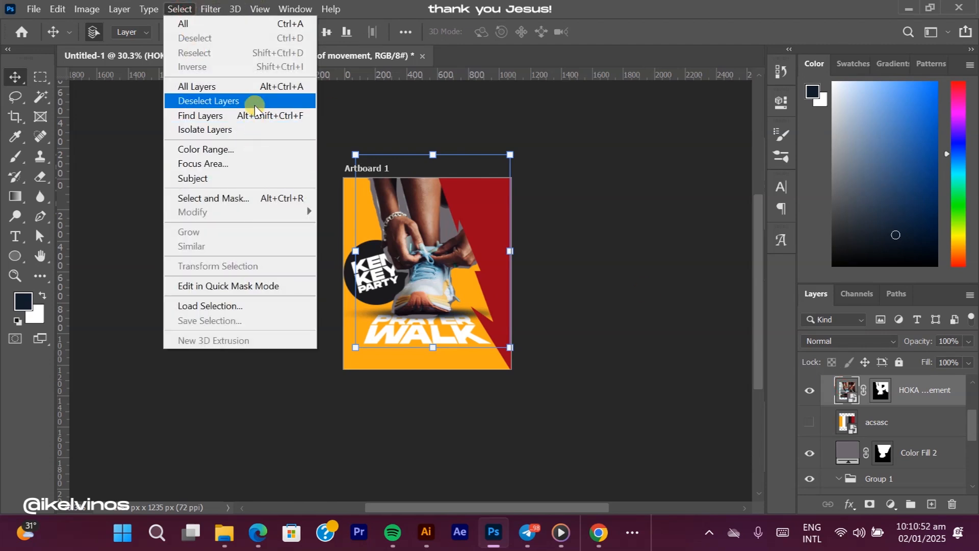
mouse_move(211, 10)
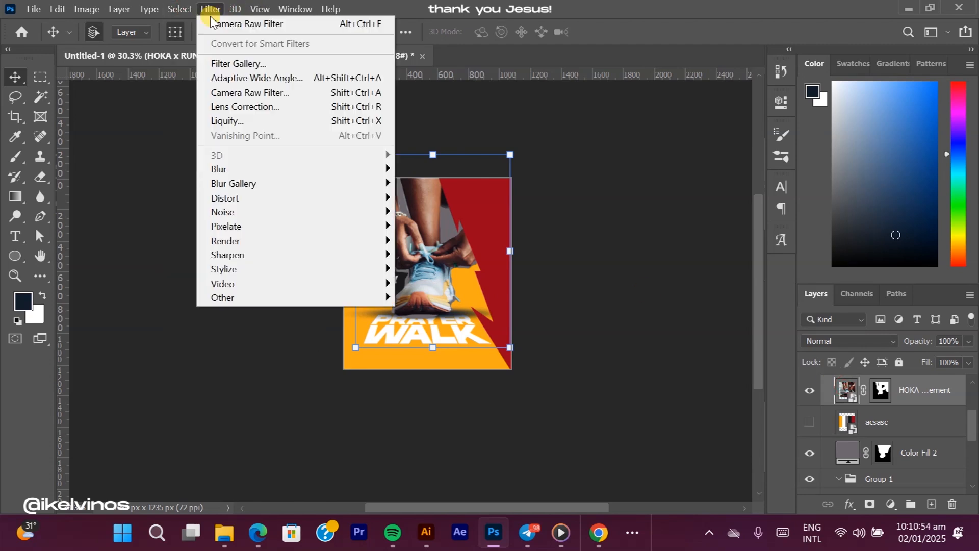
left_click(247, 92)
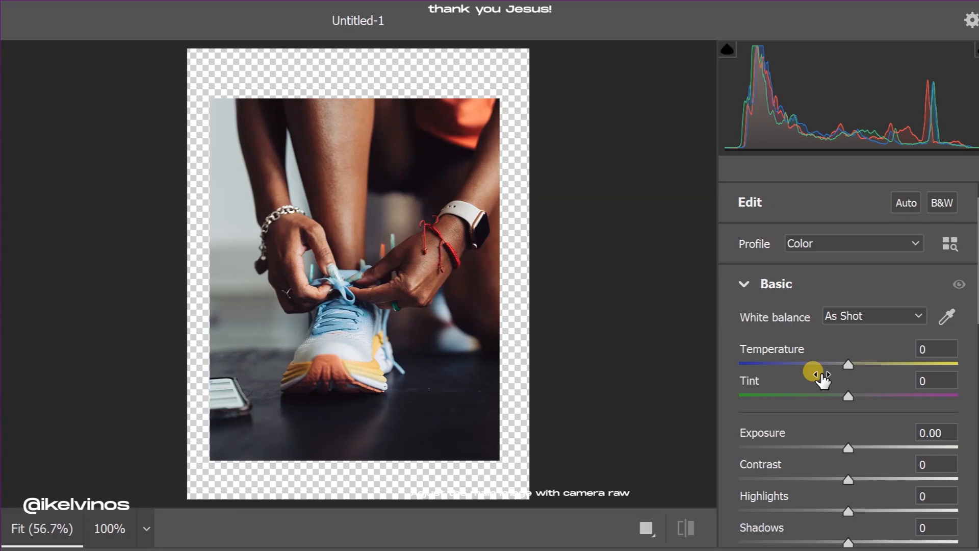
Step: Brighten the sneaker photo with Exposure +0.95 and Contrast +22
left_click_drag(849, 447, 889, 478)
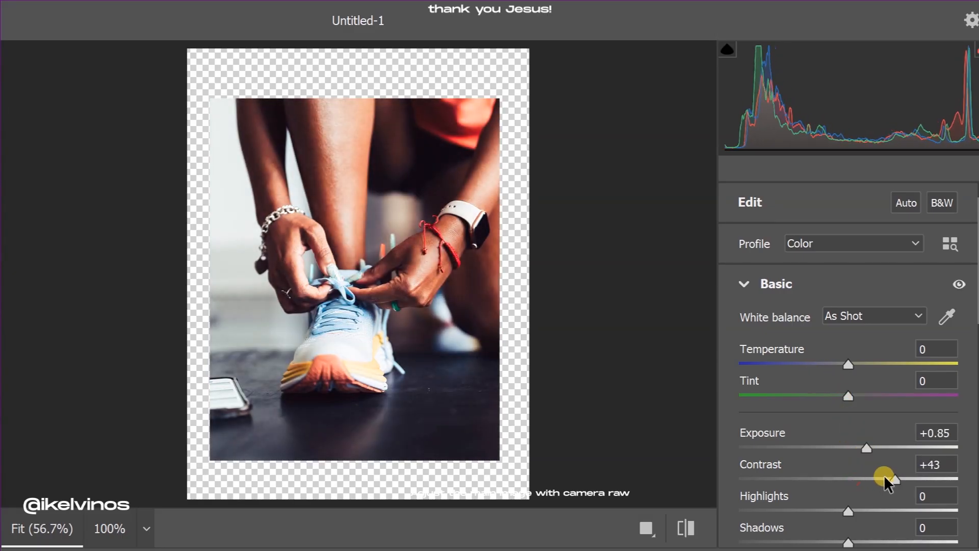
left_click_drag(869, 448, 872, 477)
Step: Set the photo's Texture to +100, raise its Clarity, and apply the Camera Raw adjustments
scroll(871, 440, "down", 5)
scroll(872, 441, "down", 5)
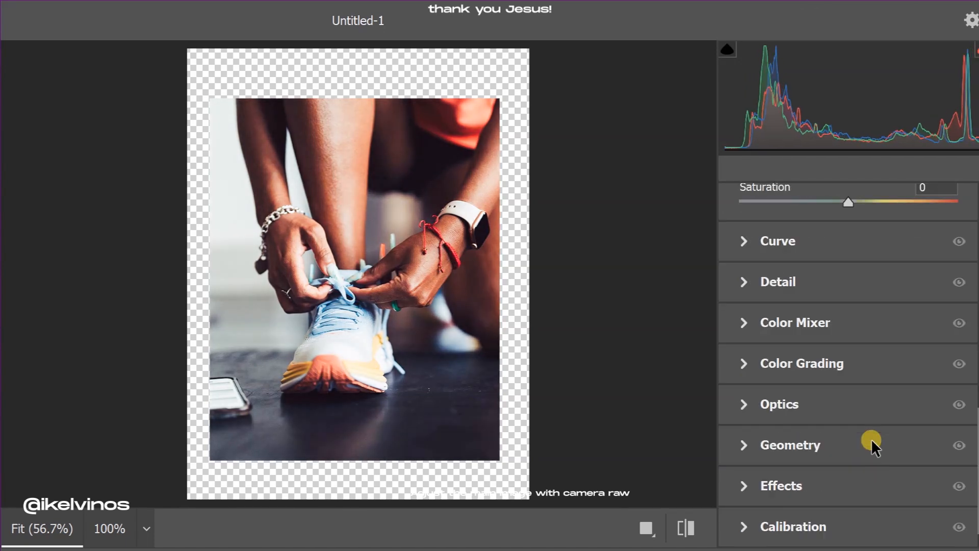
left_click(740, 282)
left_click(739, 200)
scroll(831, 268, "down", 10)
scroll(831, 268, "up", 5)
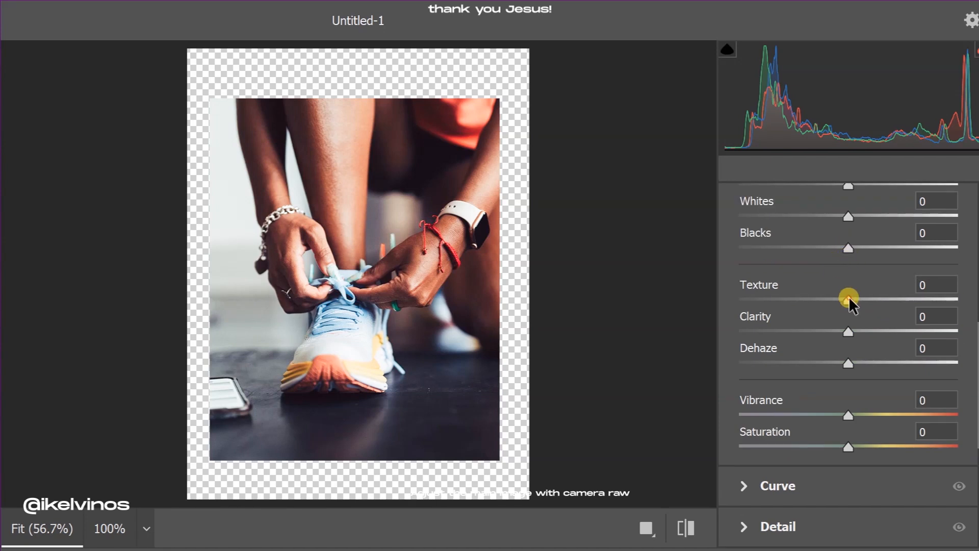
left_click_drag(848, 298, 968, 295)
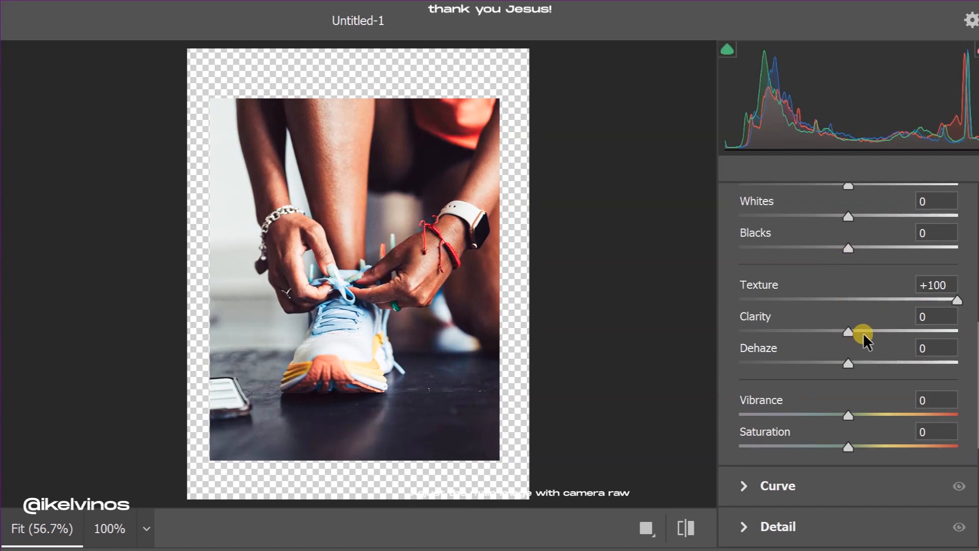
left_click_drag(849, 330, 901, 332)
scroll(852, 316, "up", 5)
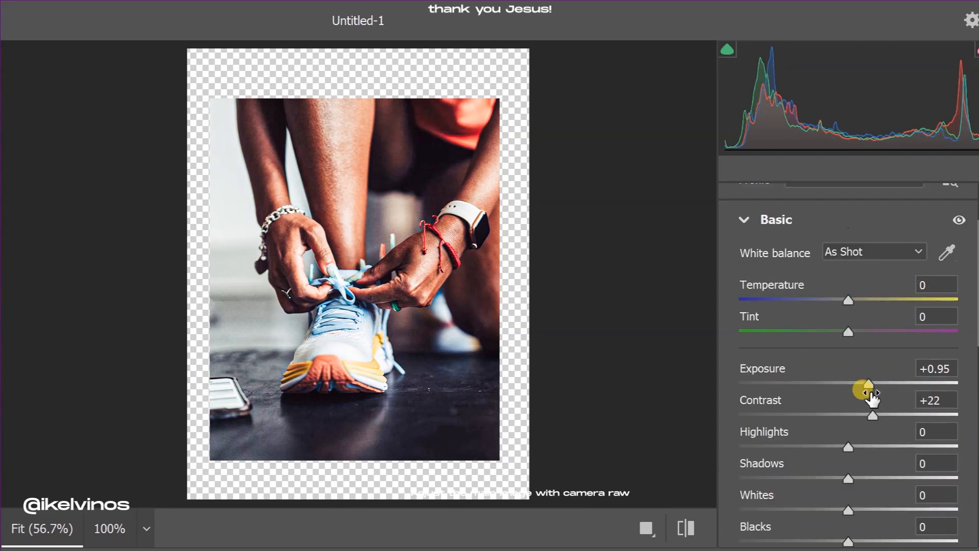
left_click_drag(867, 412, 860, 470)
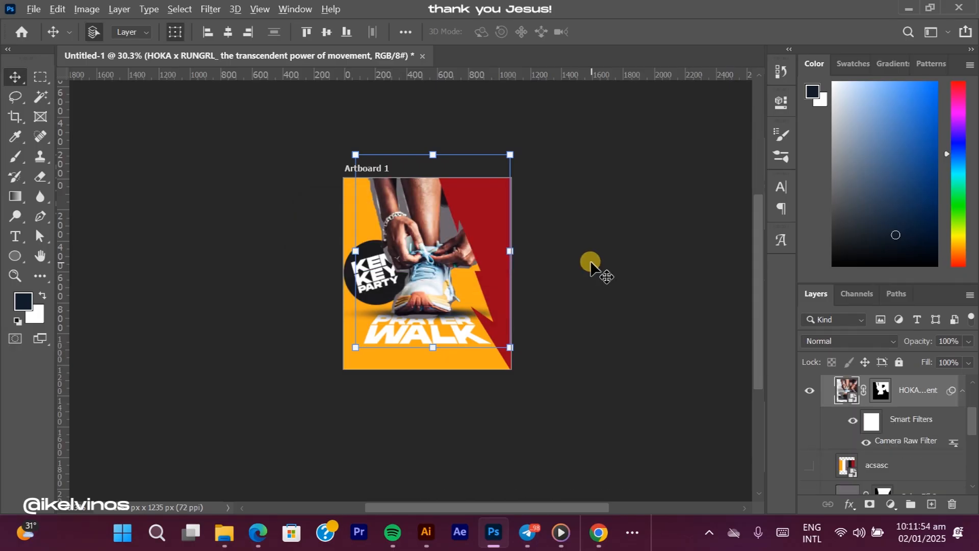
Step: Duplicate the jagged red Shape 1, flip the copy horizontally and vertically along the flyer's left edge, and move it directly above Color Fill 1
scroll(589, 260, "down", 2)
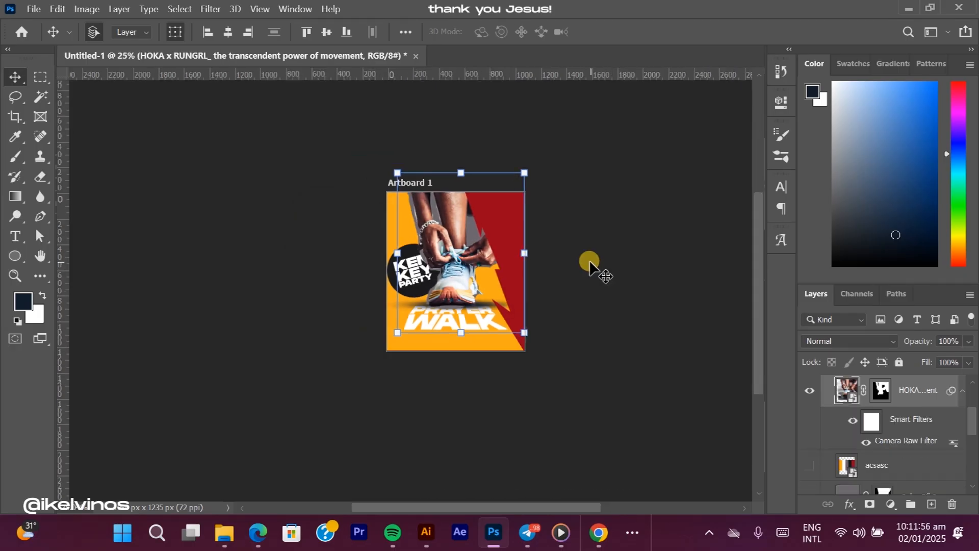
scroll(881, 426, "down", 2)
scroll(891, 428, "up", 2)
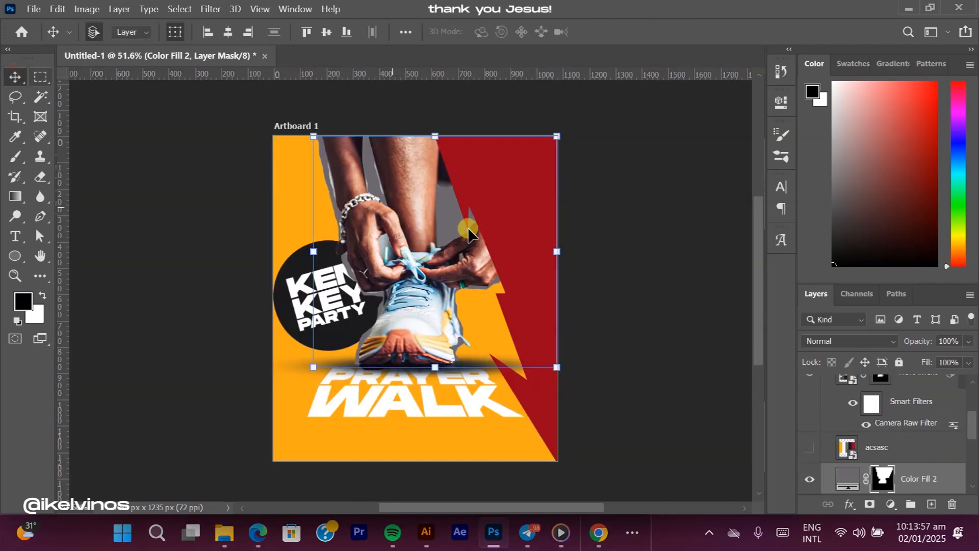
left_click_drag(500, 228, 290, 250)
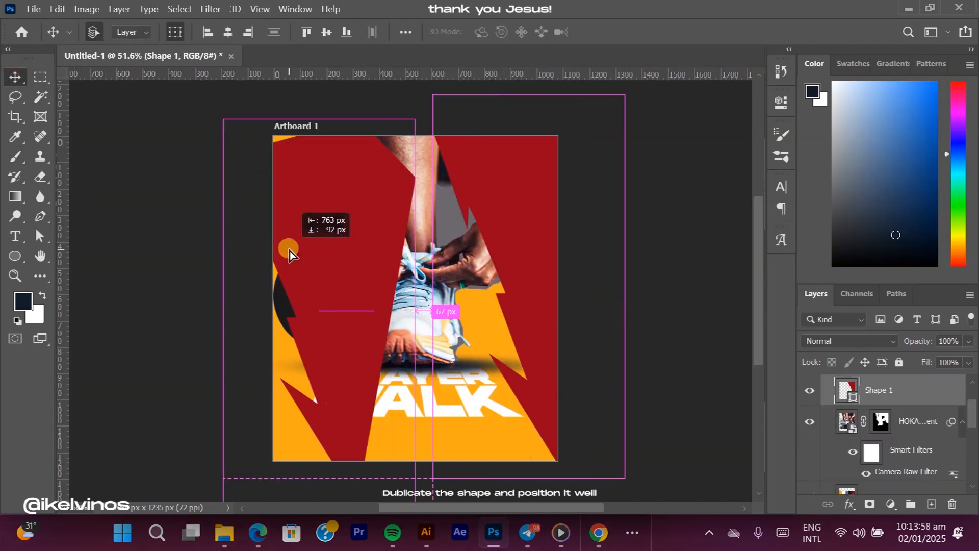
key("ctrl+j")
left_click_drag(419, 102, 255, 455)
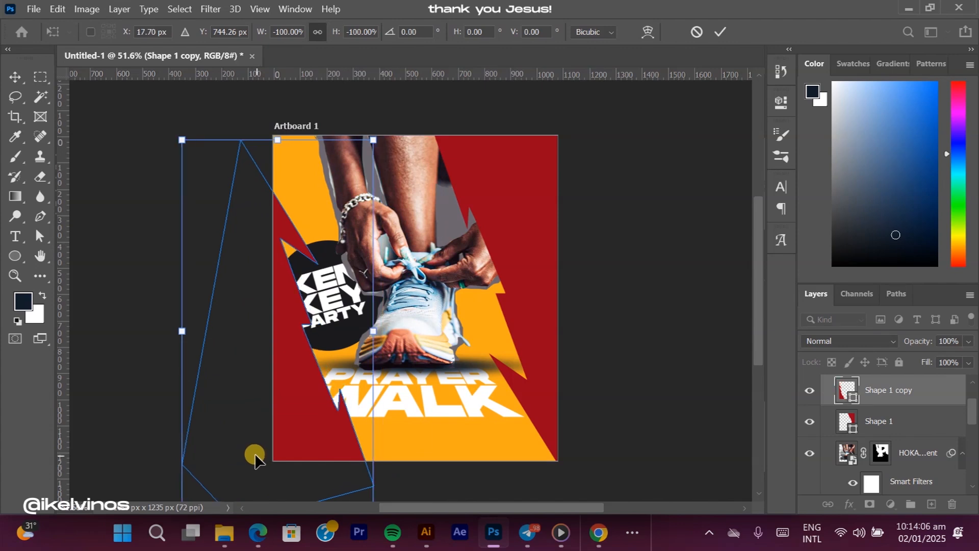
key("Return")
left_click_drag(848, 402, 876, 456)
left_click(659, 322)
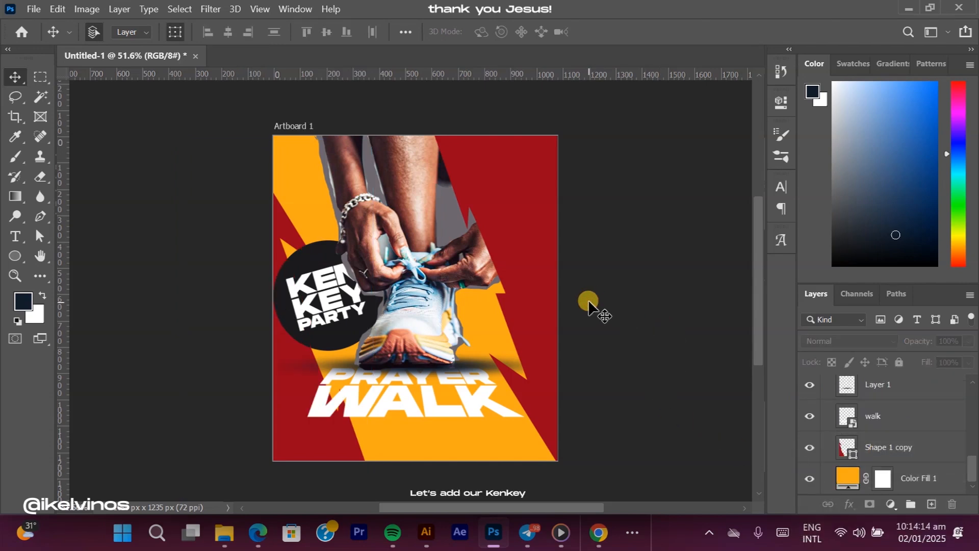
Step: Switch to Pinterest in the browser, search for "kenkey" and browse the results
left_click(365, 124)
type("kenkey")
key("Return")
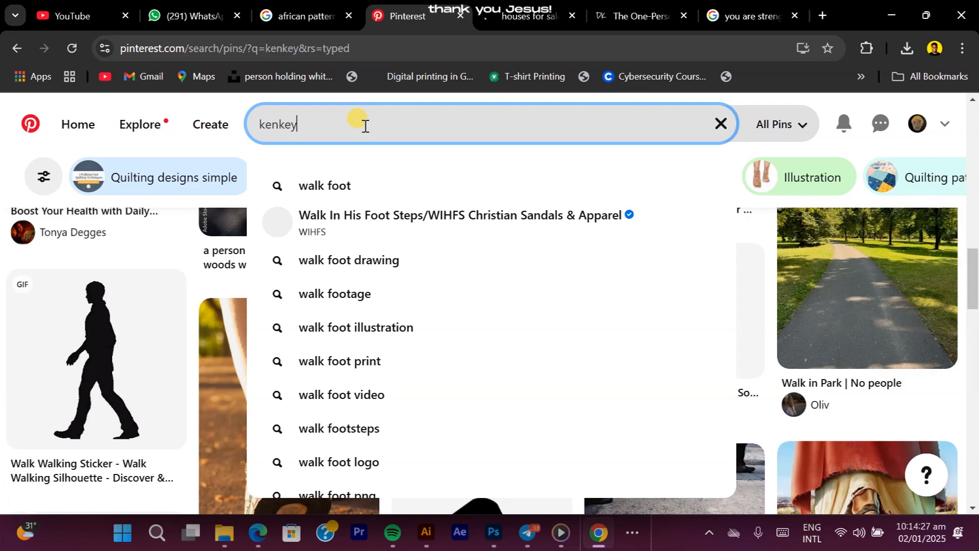
scroll(544, 250, "down", 20)
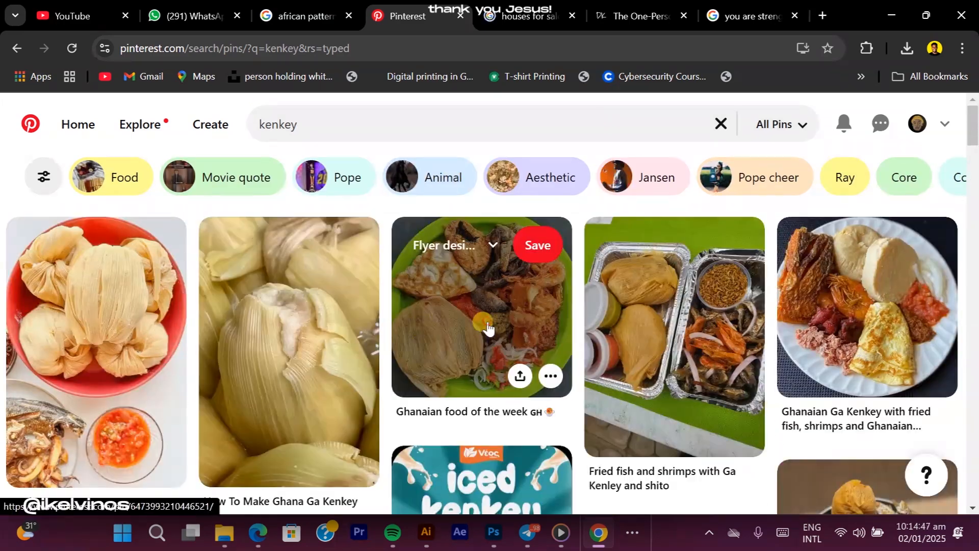
Step: Copy the photo of the kenkey and grilled chicken plate from Pinterest and paste it into the flyer in Photoshop
left_click(447, 322)
left_click(562, 179)
scroll(441, 275, "down", 5)
scroll(441, 275, "down", 10)
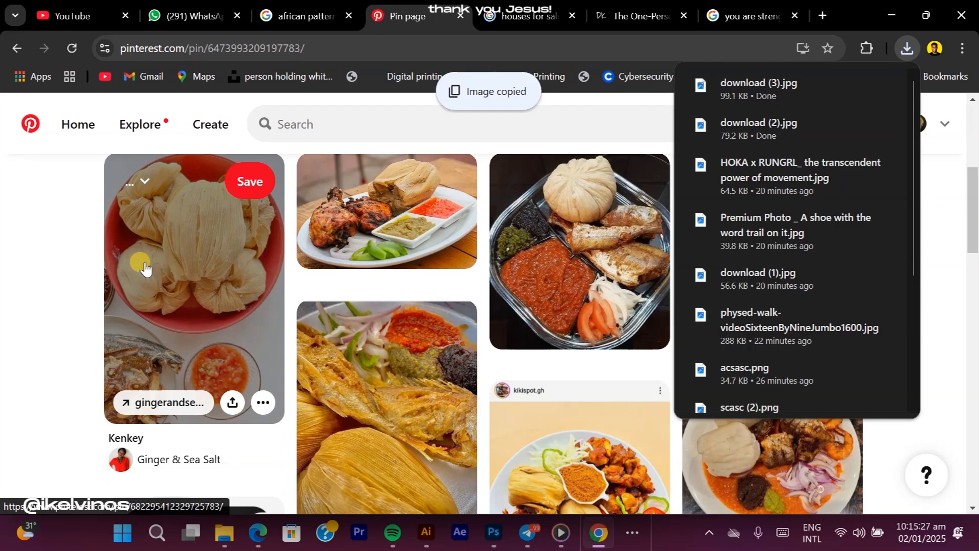
key("ctrl+v")
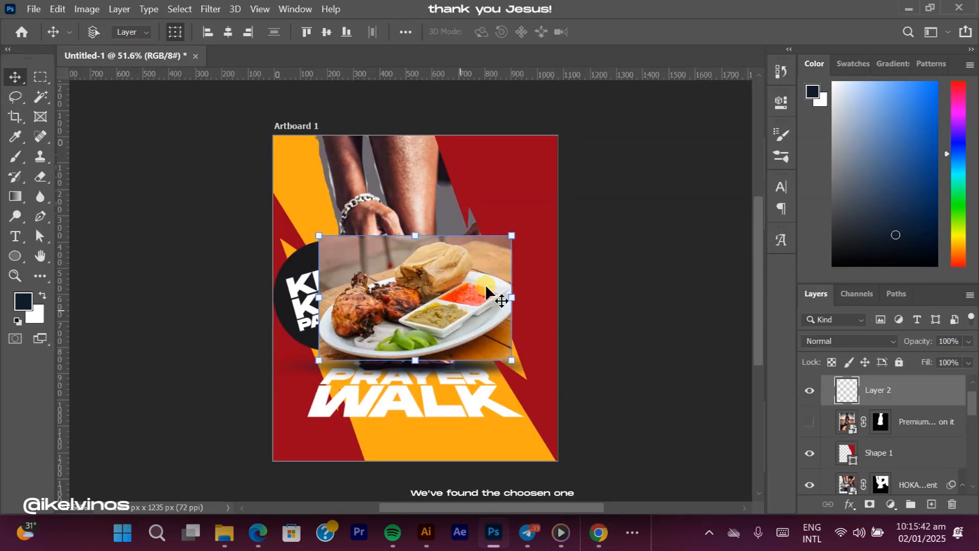
Step: Convert the pasted food photo, Layer 2, to a smart object and open its contents for editing
right_click(874, 389)
left_click(745, 214)
double_click(846, 391)
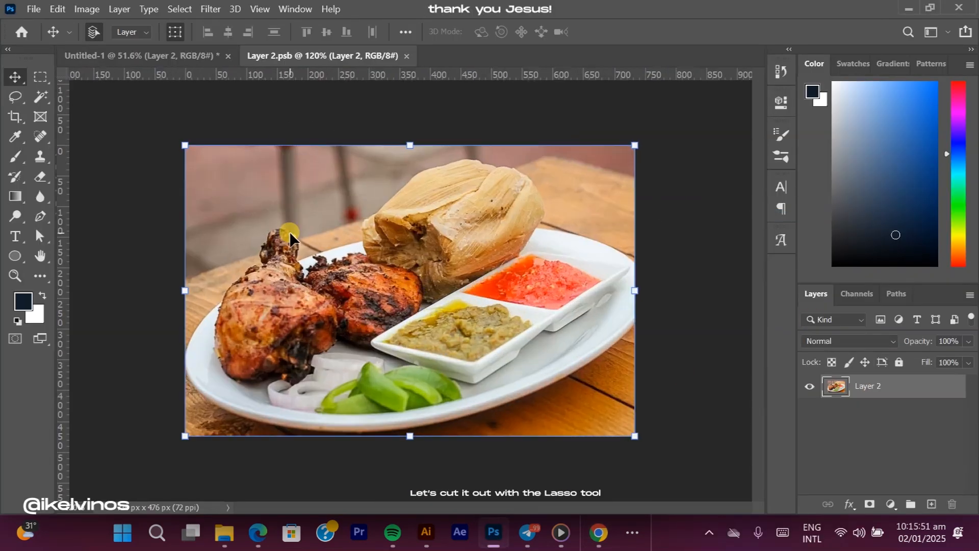
Step: Cut out the plate of food with the Lasso tool and a layer mask, and save the smart object back to the flyer
key("l")
left_click_drag(628, 258, 520, 401)
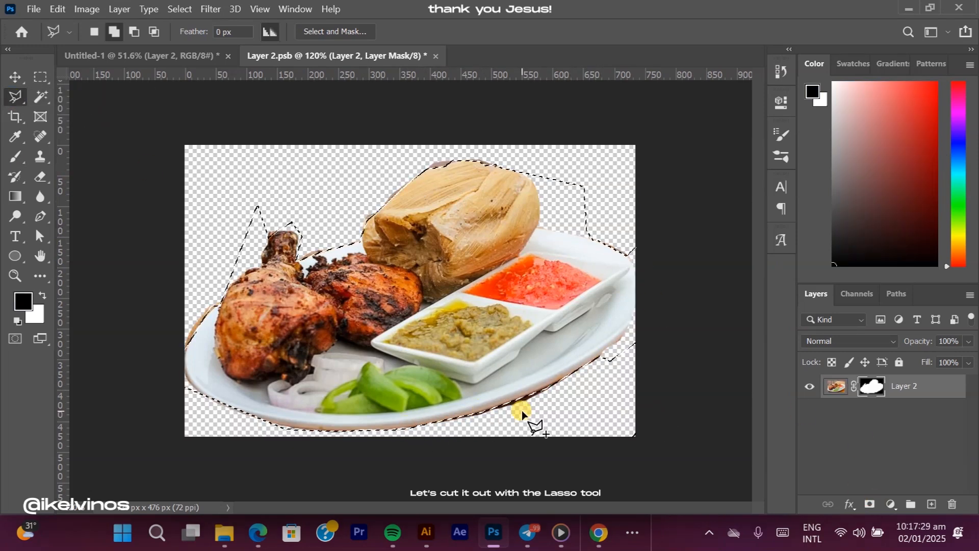
left_click(634, 343)
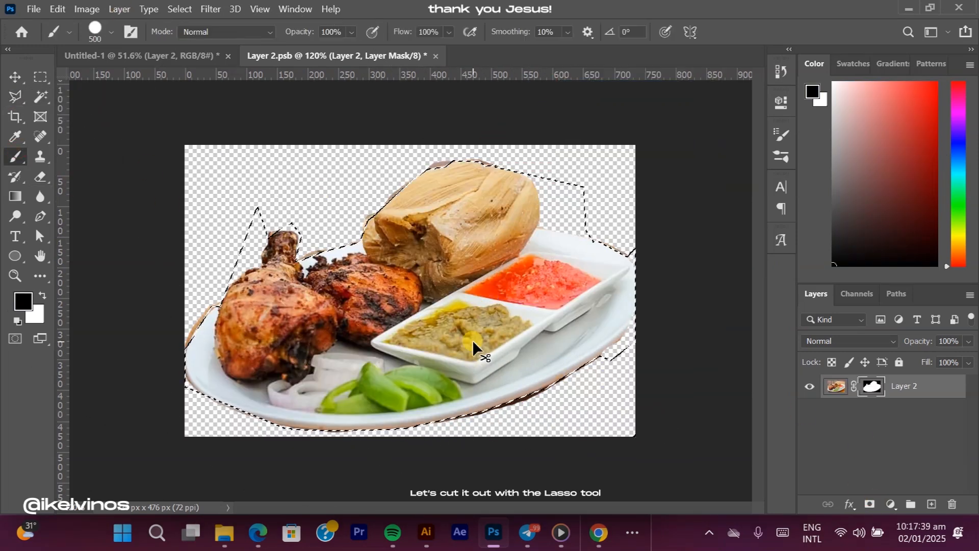
right_click(222, 193)
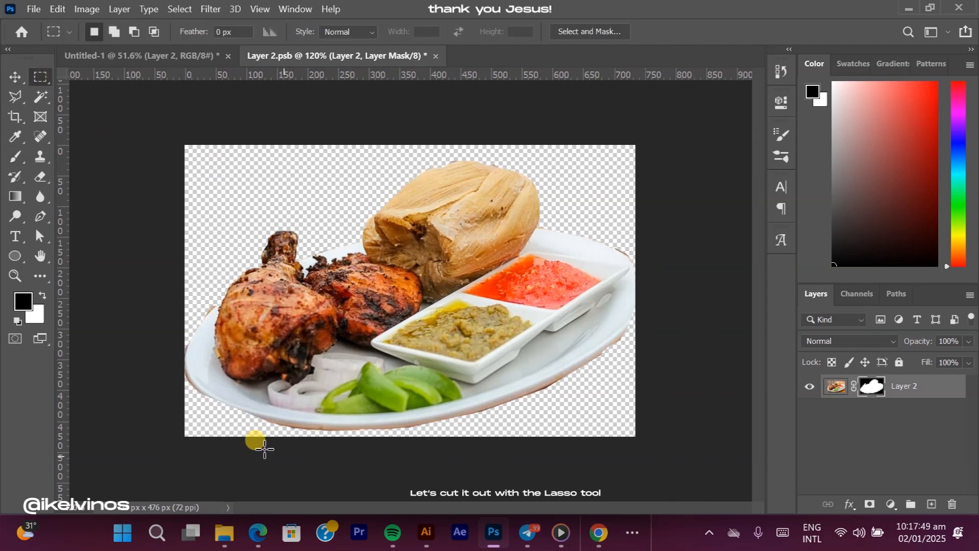
key("l")
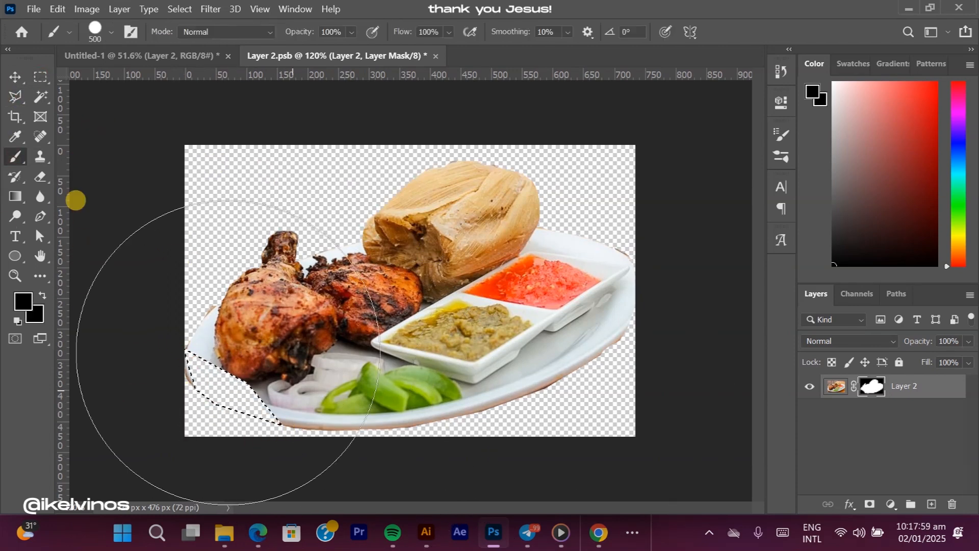
left_click(40, 76)
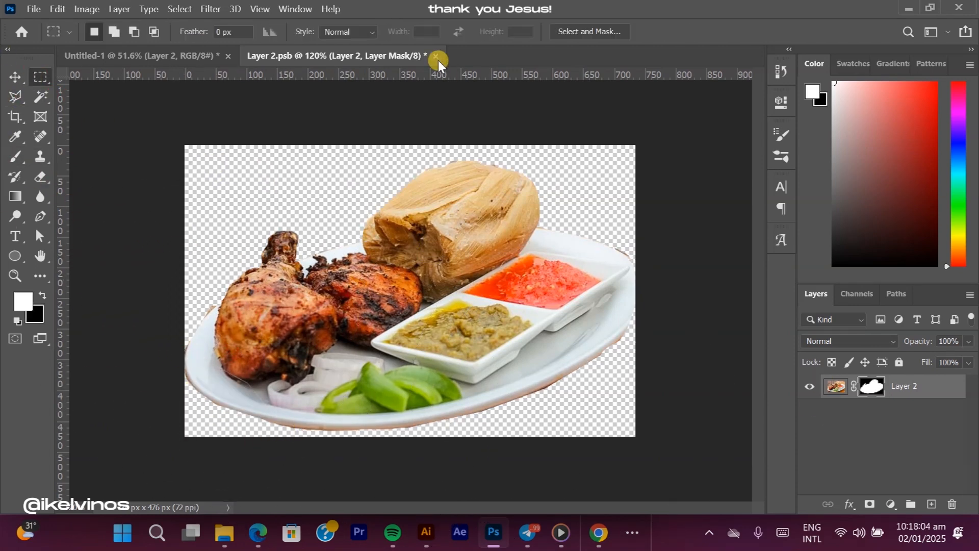
left_click(435, 56)
key("Return")
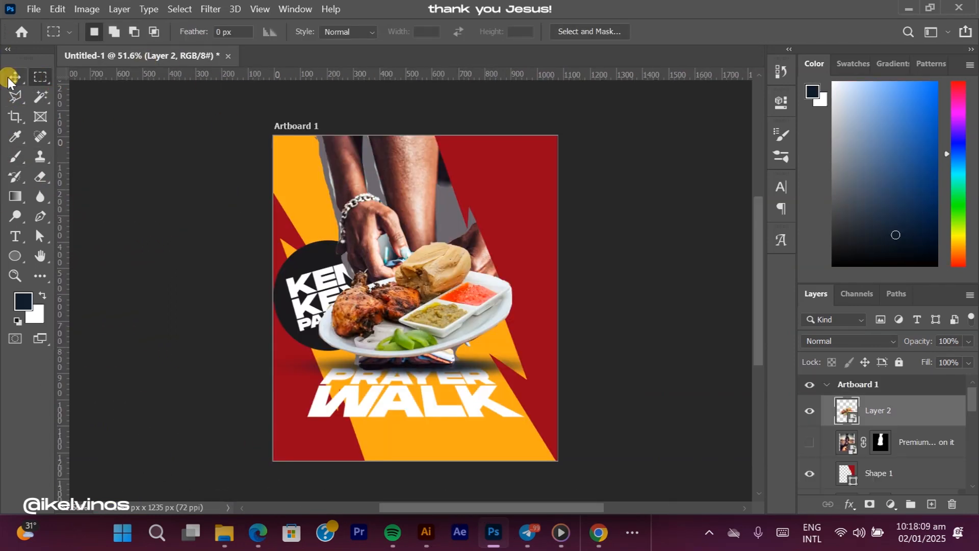
key("ctrl+t")
left_click_drag(569, 260, 527, 287)
left_click(707, 33)
Step: Scale the plate to 92.87%, rotate it 38.37° and place it in the flyer's upper-right area beside the leg
left_click_drag(320, 360, 387, 315)
left_click_drag(530, 221, 547, 283)
left_click_drag(458, 270, 481, 247)
left_click_drag(520, 290, 599, 353)
left_click_drag(472, 312, 467, 248)
left_click_drag(597, 293, 560, 263)
mouse_move(505, 241)
left_mouse_down()
mouse_move(508, 250)
mouse_move(482, 248)
mouse_move(492, 247)
left_mouse_up()
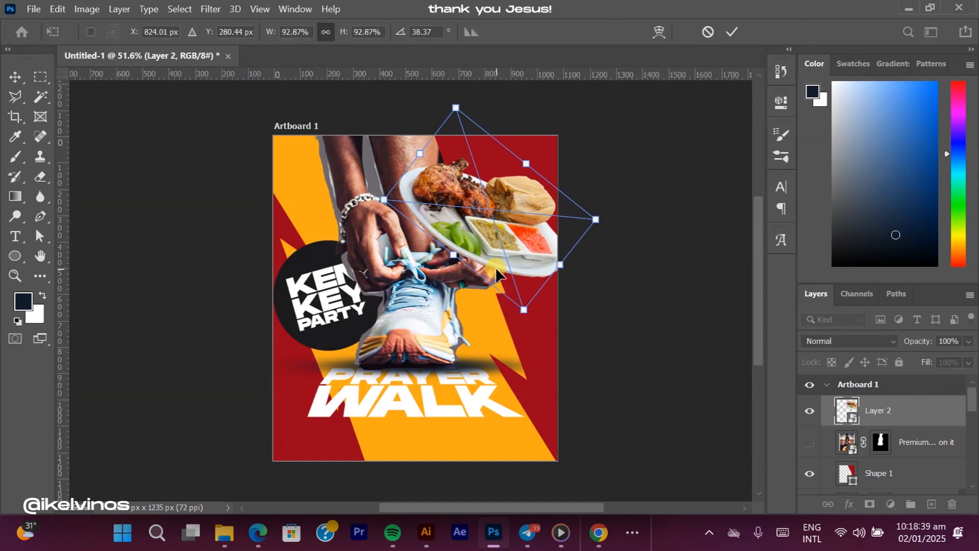
key("Return")
left_click(602, 293)
Step: Draw a loose freehand Lasso selection slightly outside the plate's edge
right_click(16, 97)
left_click(67, 97)
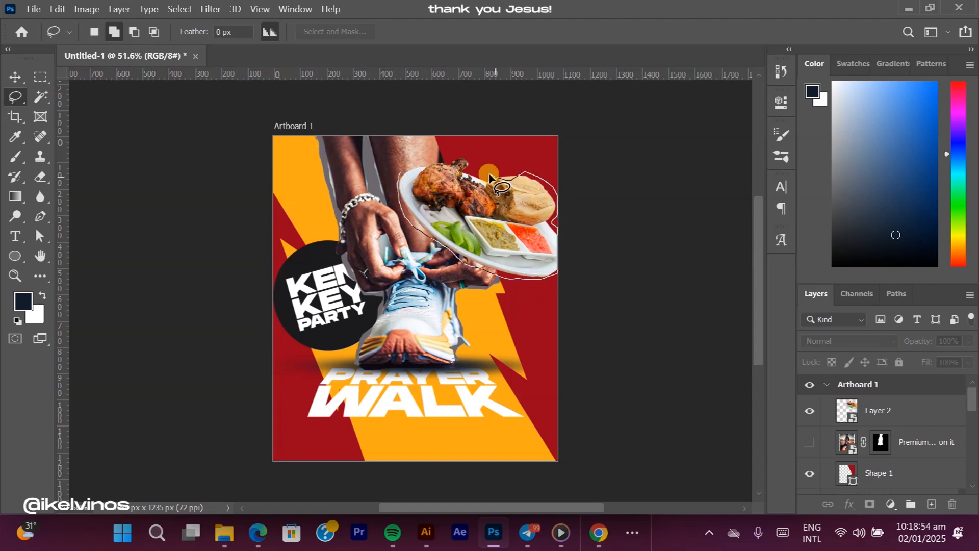
left_click_drag(399, 172, 410, 185)
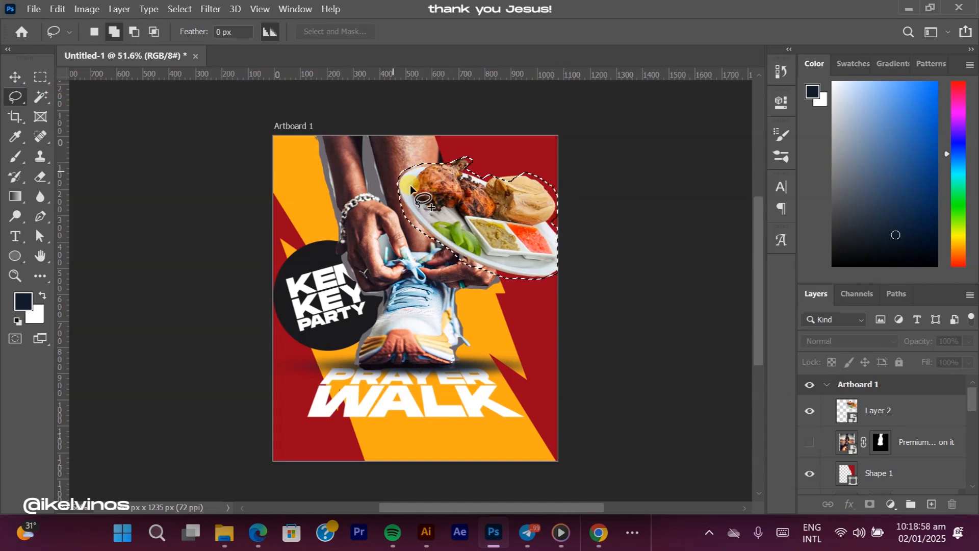
Step: Fill the plate selection with a white Solid Color layer and place that layer beneath Layer 2
left_click(890, 504)
left_click(908, 225)
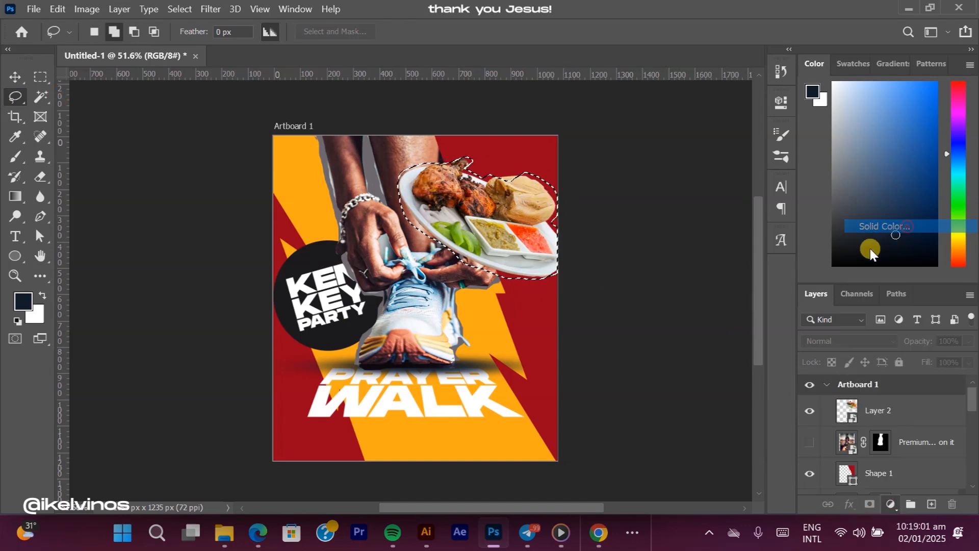
type("deebfc")
left_click_drag(37, 250, 14, 248)
left_click(351, 247)
left_click_drag(904, 409, 893, 437)
Step: Shrink the plate together with its white outline and reposition both inside the flyer's upper-right area
left_click(916, 421, "shift")
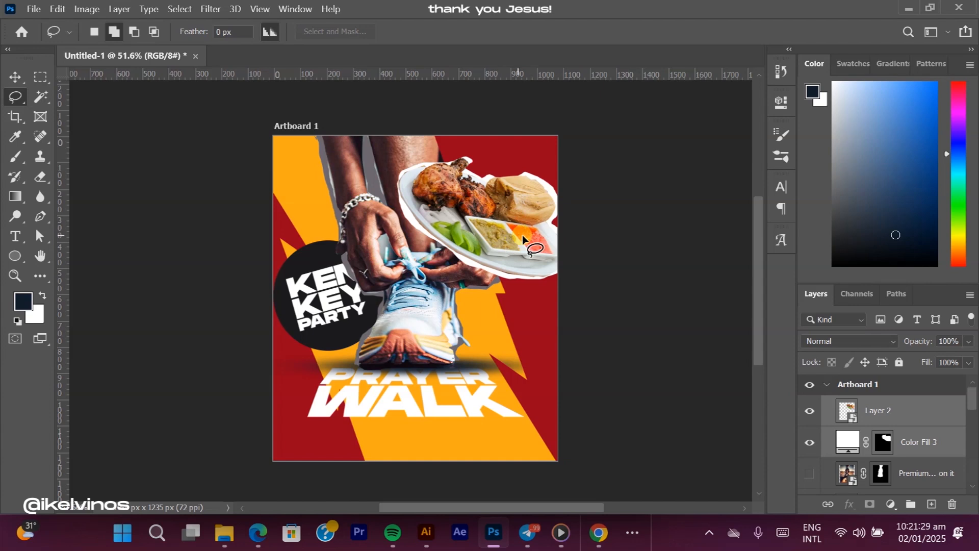
left_click(14, 76)
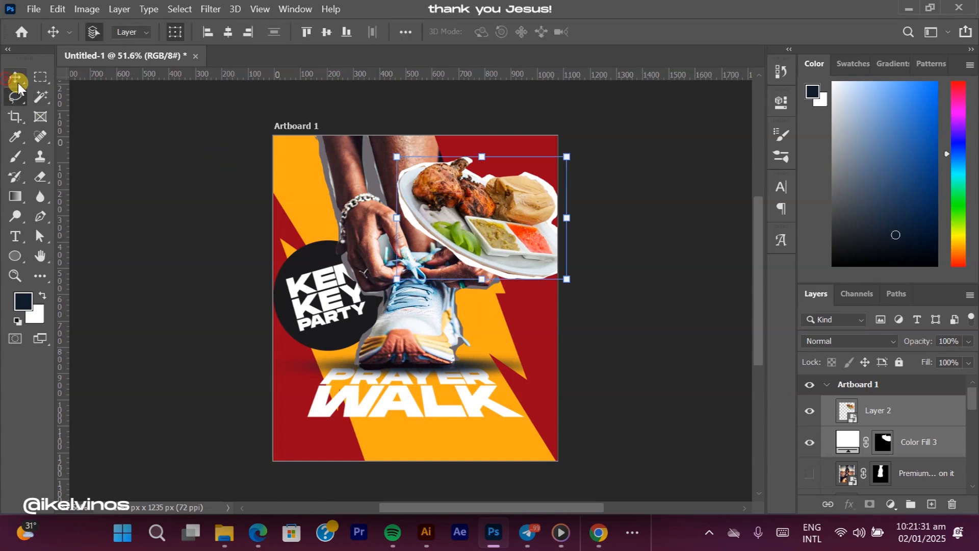
left_click(565, 280)
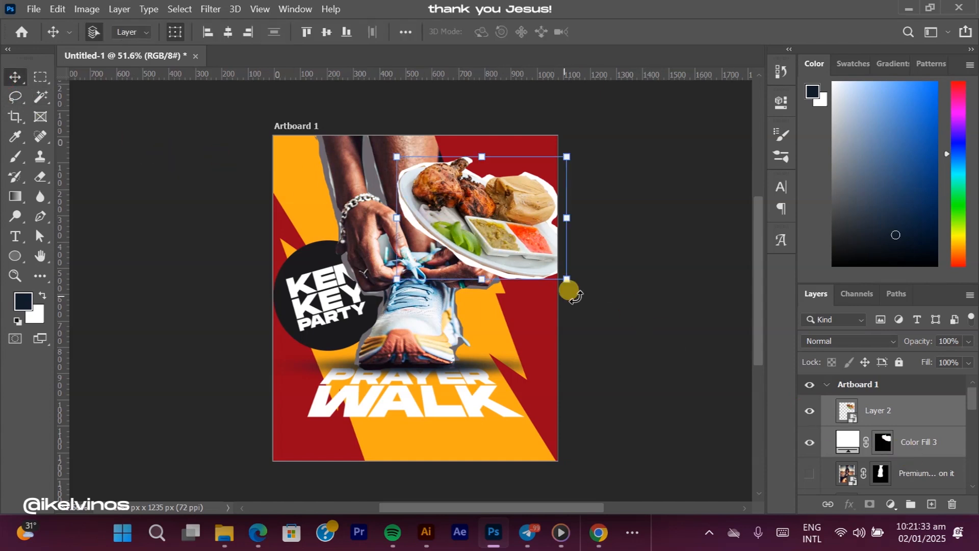
left_click_drag(554, 275, 533, 254)
left_click_drag(483, 236, 496, 234)
key("Return")
left_click(628, 254)
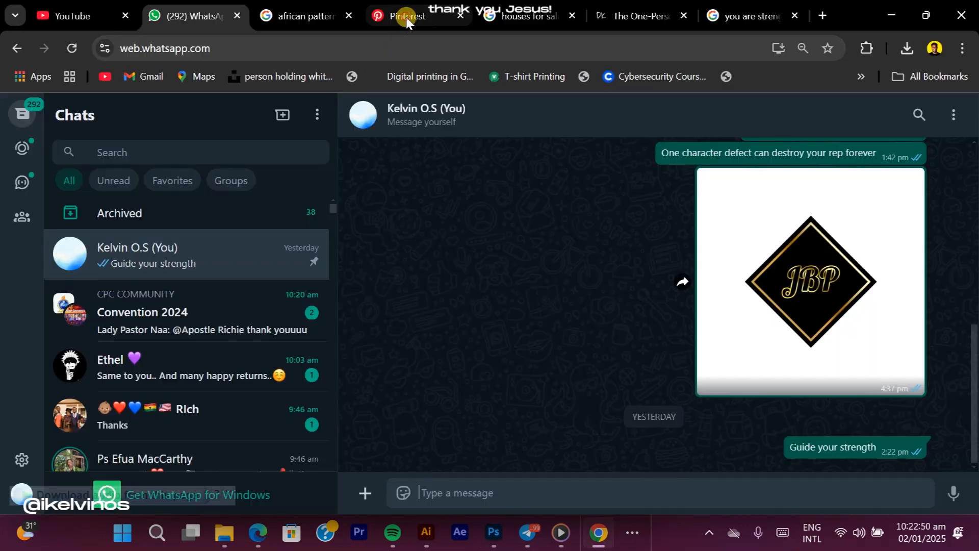
Step: Switch to Pinterest, search for "texture overlay" and look through the results for a suitable flyer overlay
left_click(406, 17)
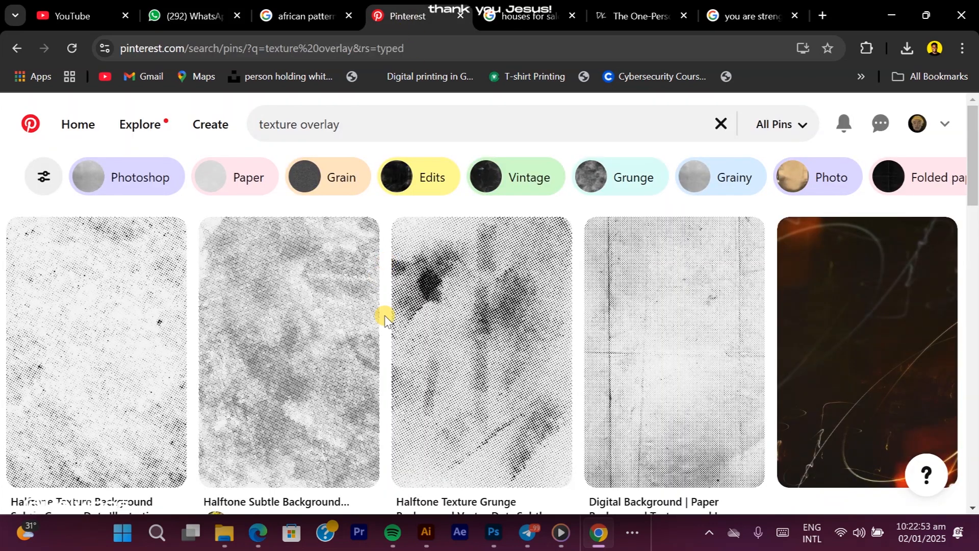
scroll(515, 357, "down", 10)
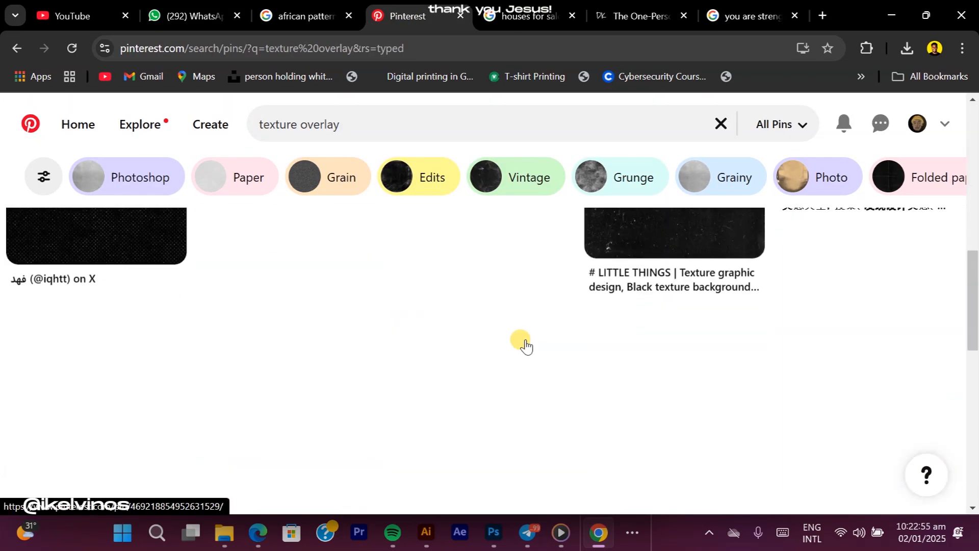
scroll(526, 345, "up", 10)
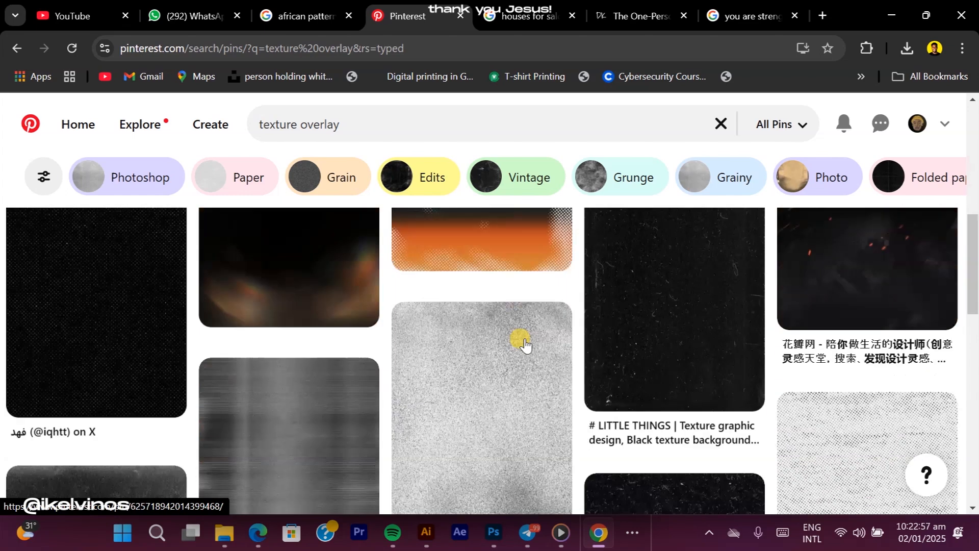
scroll(471, 359, "down", 4)
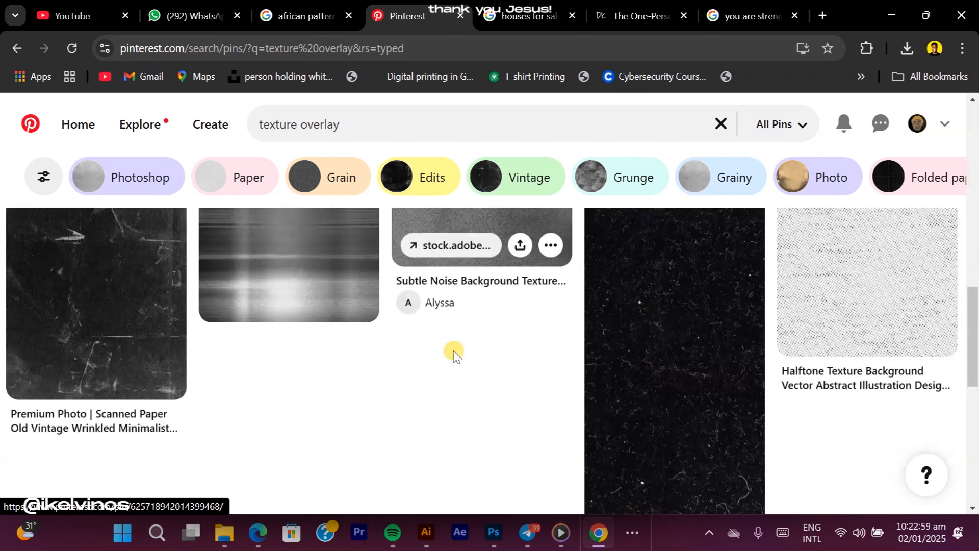
scroll(453, 357, "down", 2)
scroll(454, 357, "up", 6)
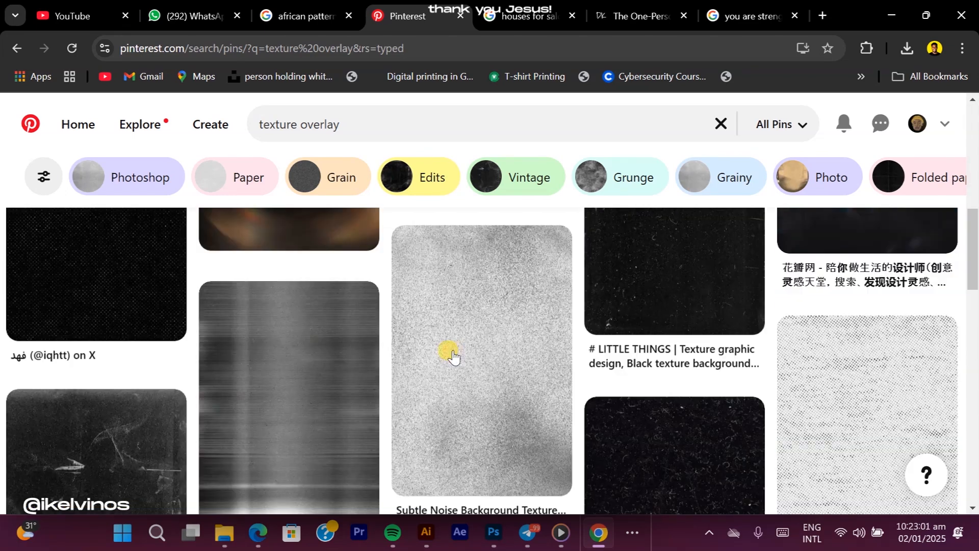
scroll(454, 357, "down", 1)
scroll(453, 357, "up", 5)
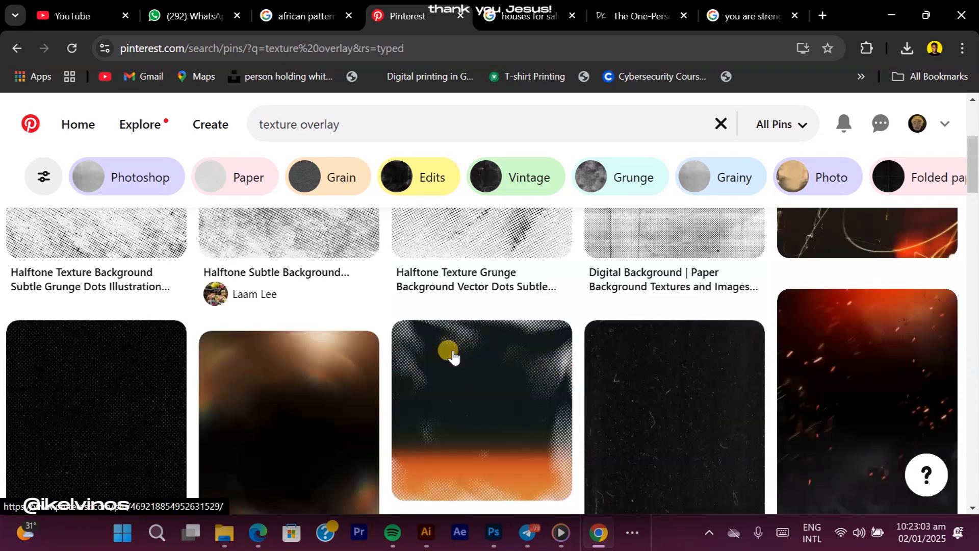
scroll(454, 356, "down", 10)
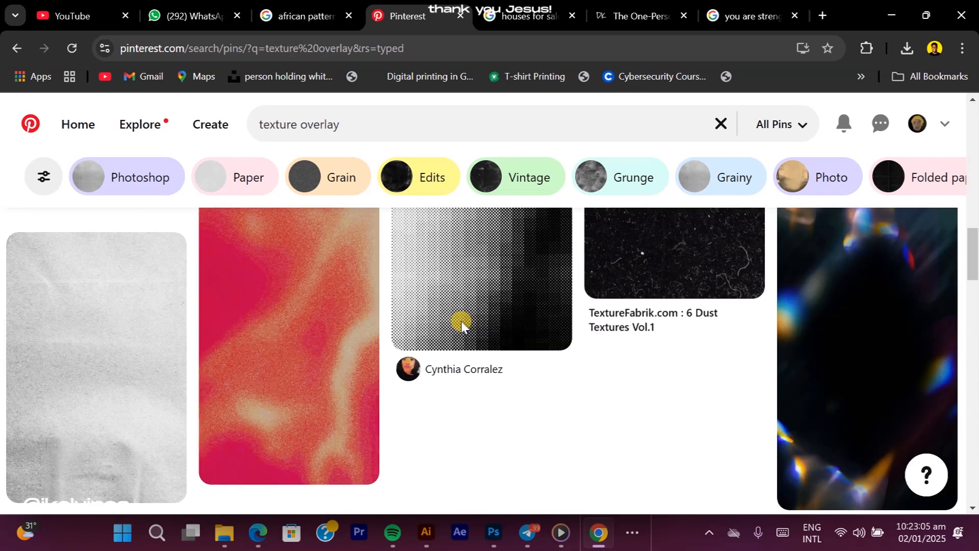
scroll(419, 306, "down", 6)
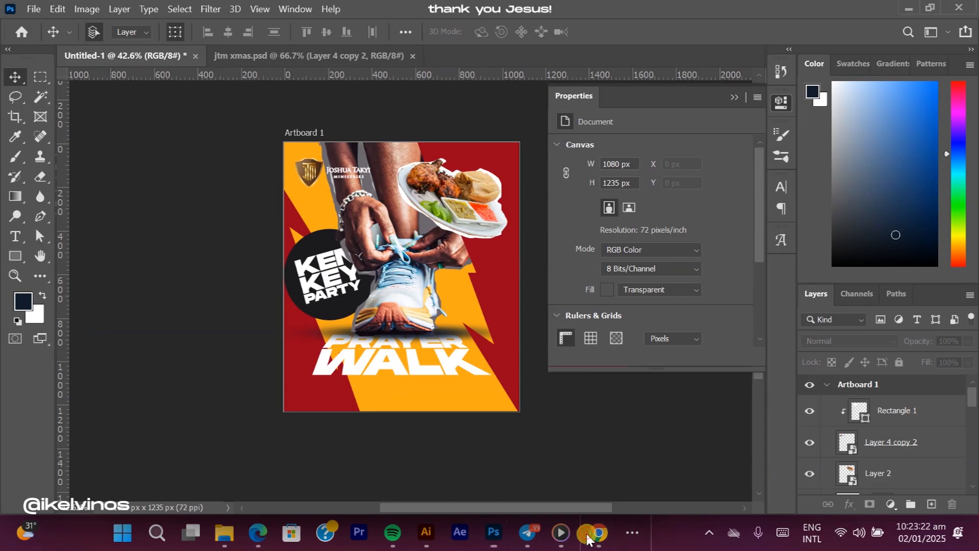
Step: Return to the browser and open the halftone gradient texture among the pins related to the fuzzy texture overlay
left_click(588, 538)
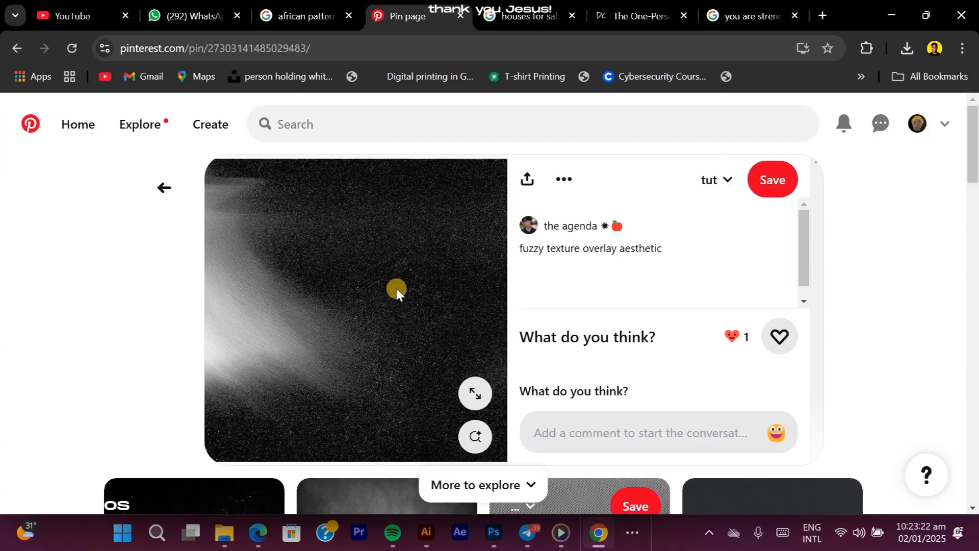
scroll(408, 295, "down", 5)
scroll(408, 326, "up", 3)
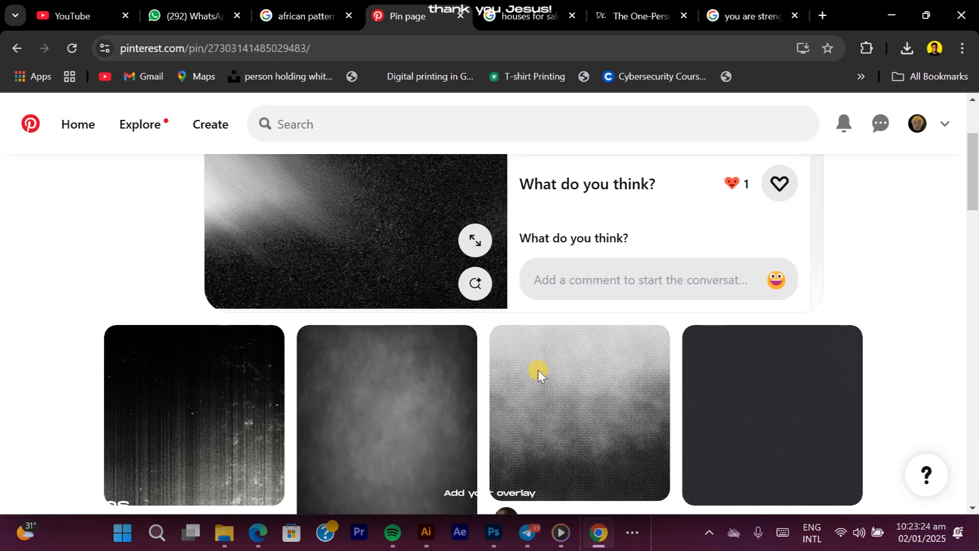
scroll(581, 345, "down", 4)
left_click(589, 219)
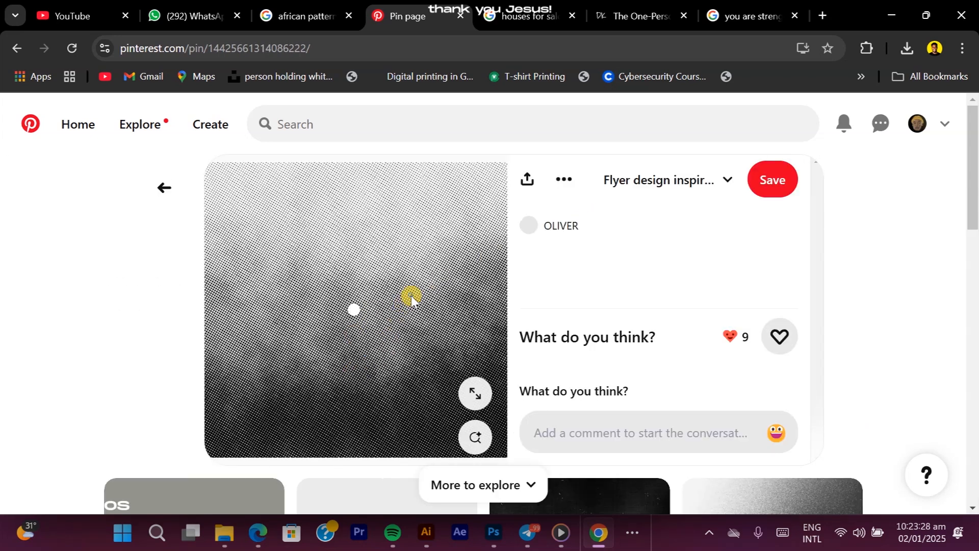
Step: Copy the halftone gradient texture from Pinterest, switch to Photoshop and paste it above the Rectangle 1 layer
right_click(410, 297)
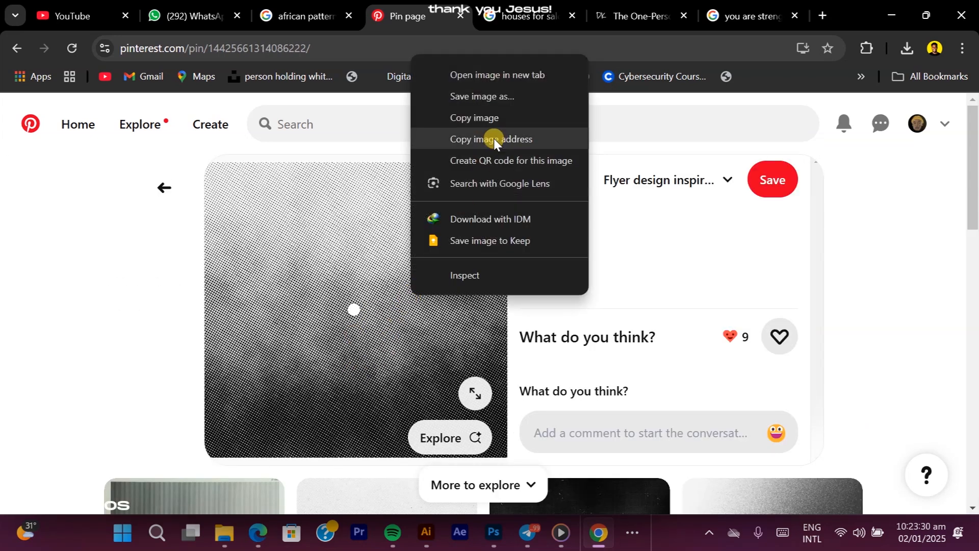
left_click(499, 117)
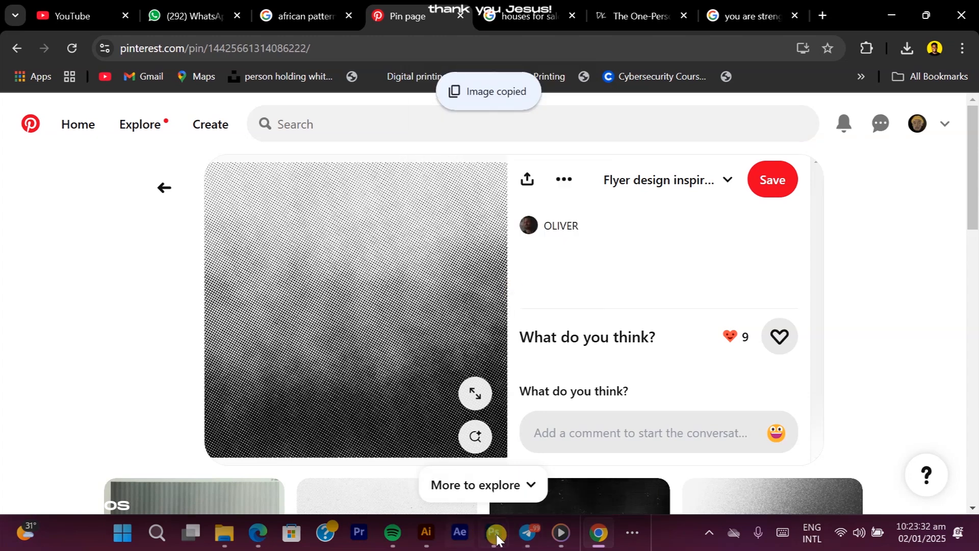
left_click(493, 532)
left_click(892, 420)
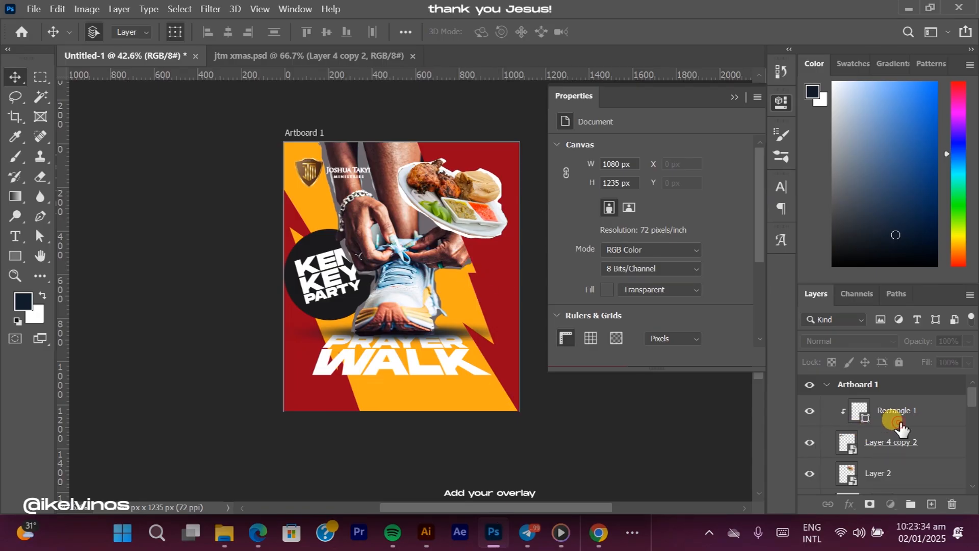
key("ctrl+v")
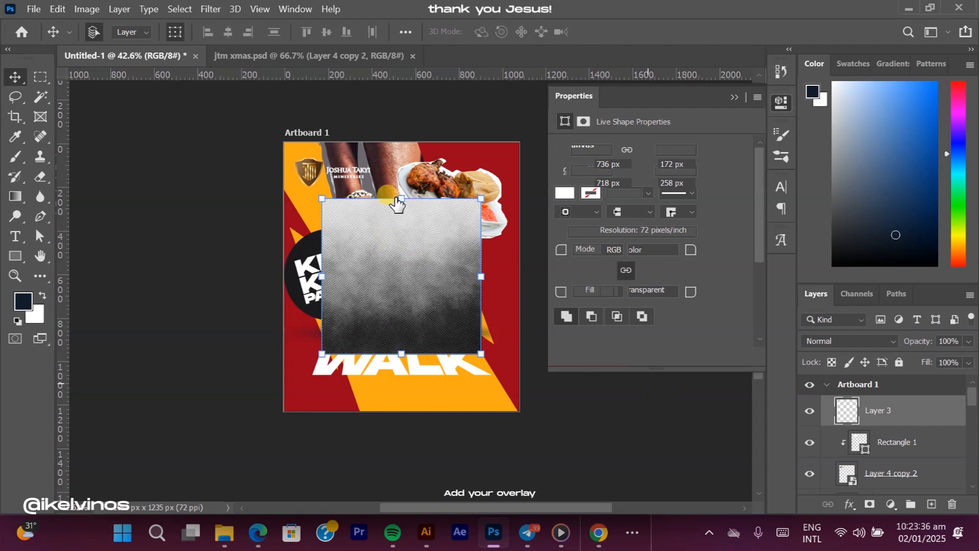
Step: Enlarge the pasted halftone texture to about 1332 × 1300 px so it covers nearly the whole artboard
left_click_drag(402, 198, 383, 118)
left_click_drag(404, 355, 403, 410)
key("Return")
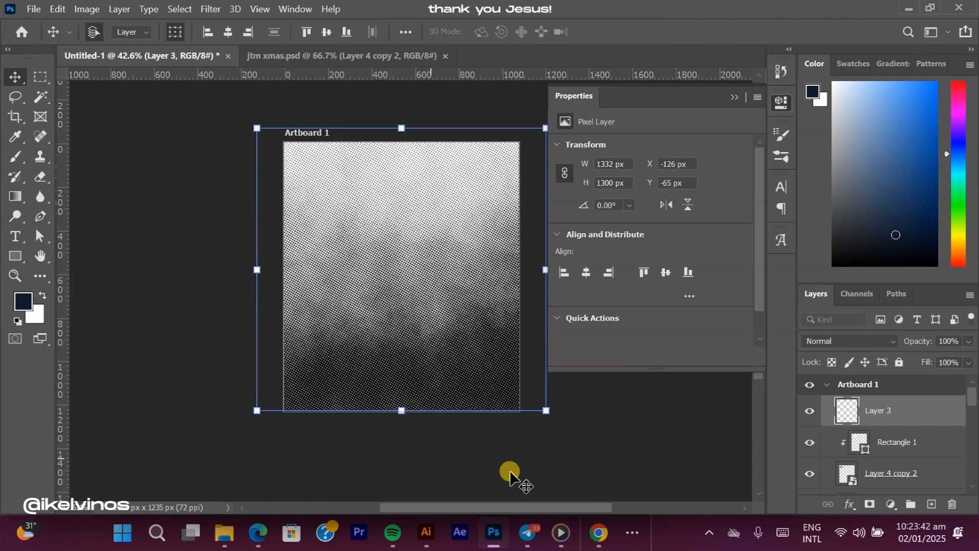
right_click(865, 410)
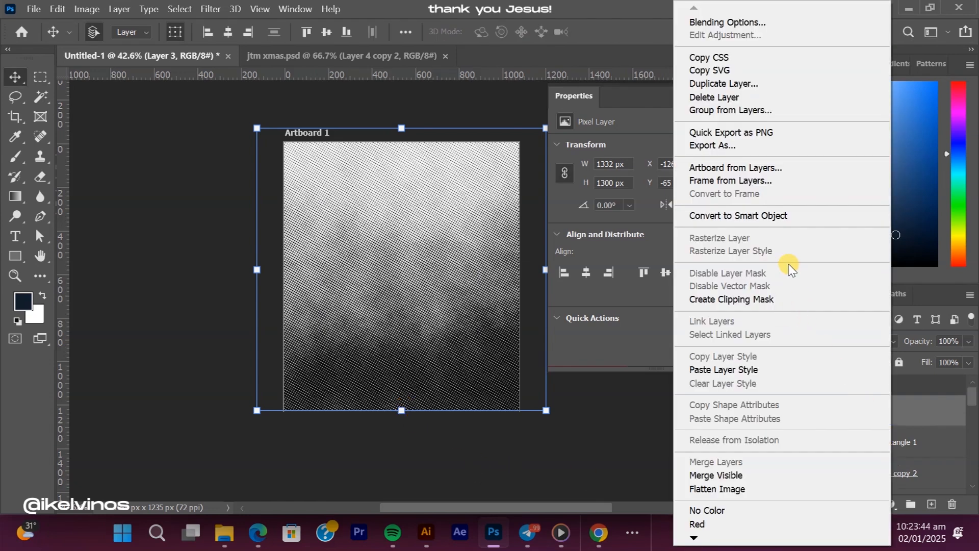
left_click(922, 380)
Step: Try the Darken and Overlay blend modes on the halftone texture layer
left_click(878, 341)
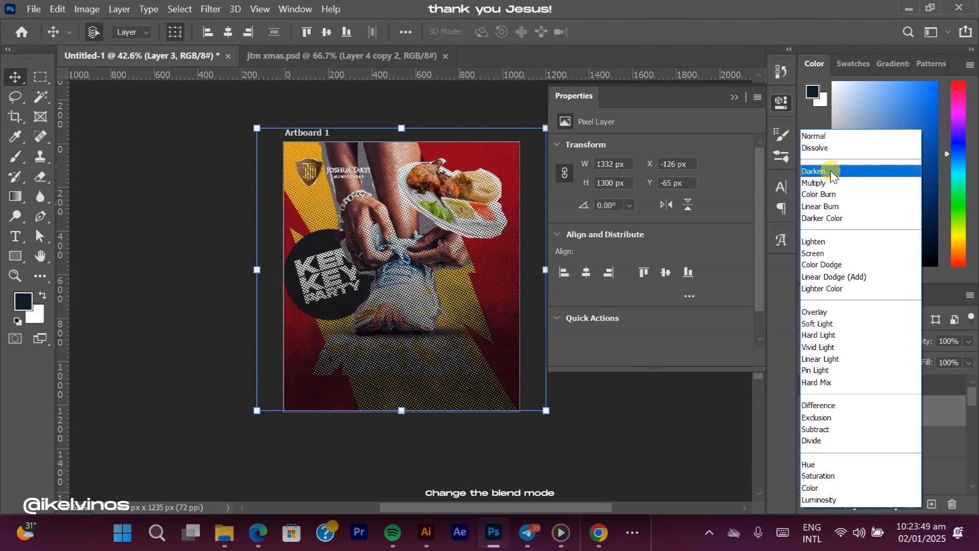
left_click(832, 176)
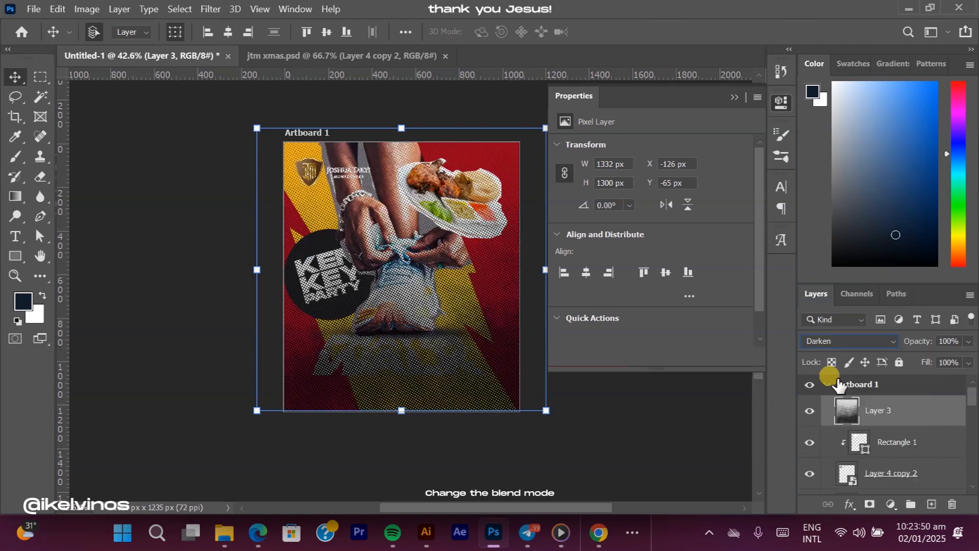
left_click(852, 341)
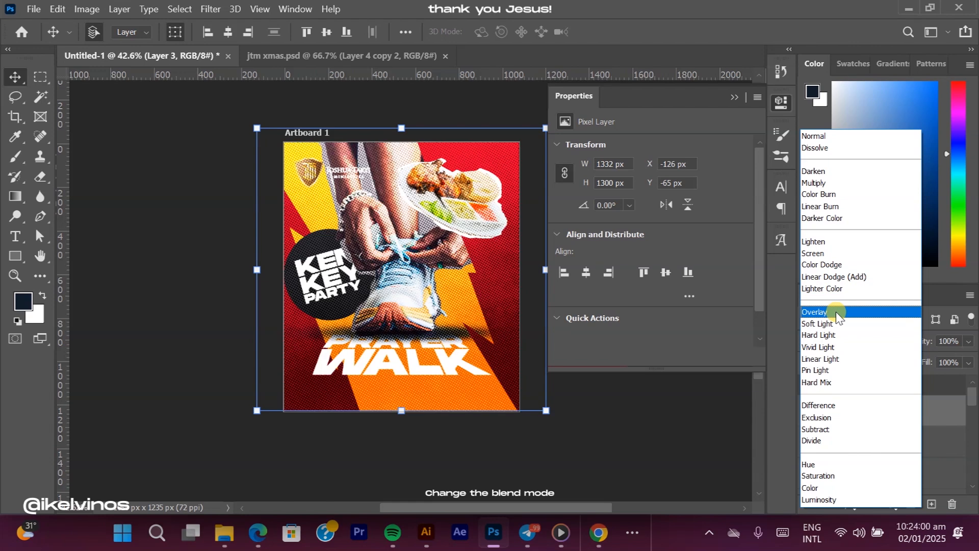
left_click(836, 312)
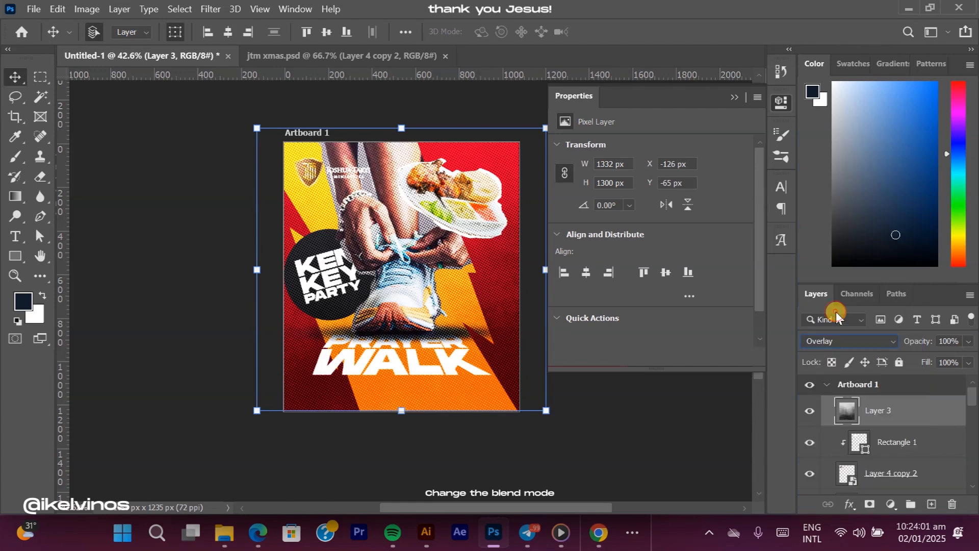
left_click(605, 437)
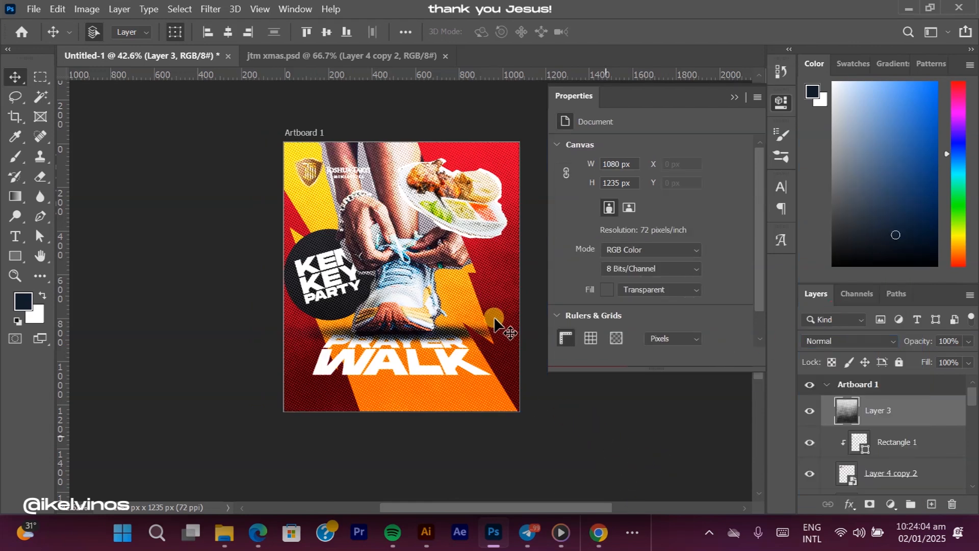
Step: Set the halftone texture layer's blend mode to Soft Light and lock that layer
left_click(853, 341)
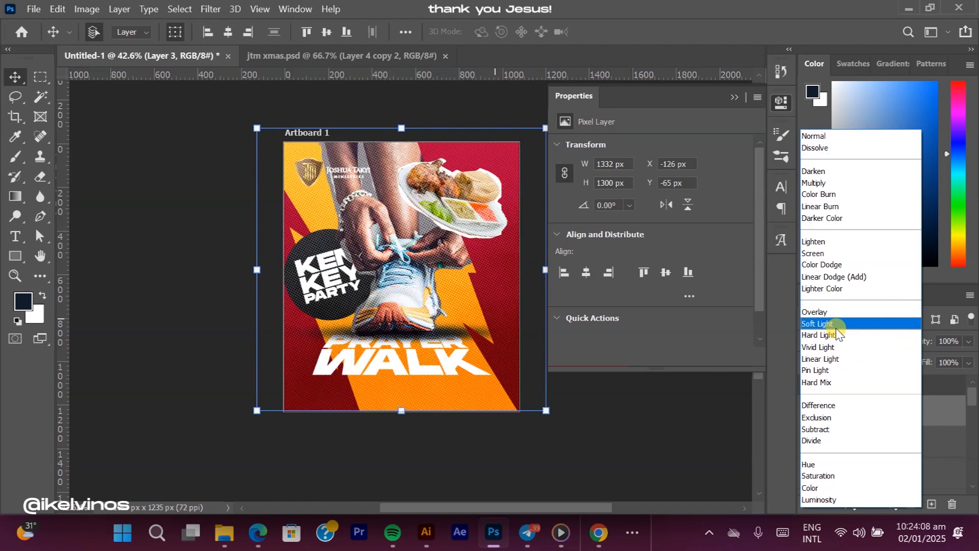
left_click(836, 325)
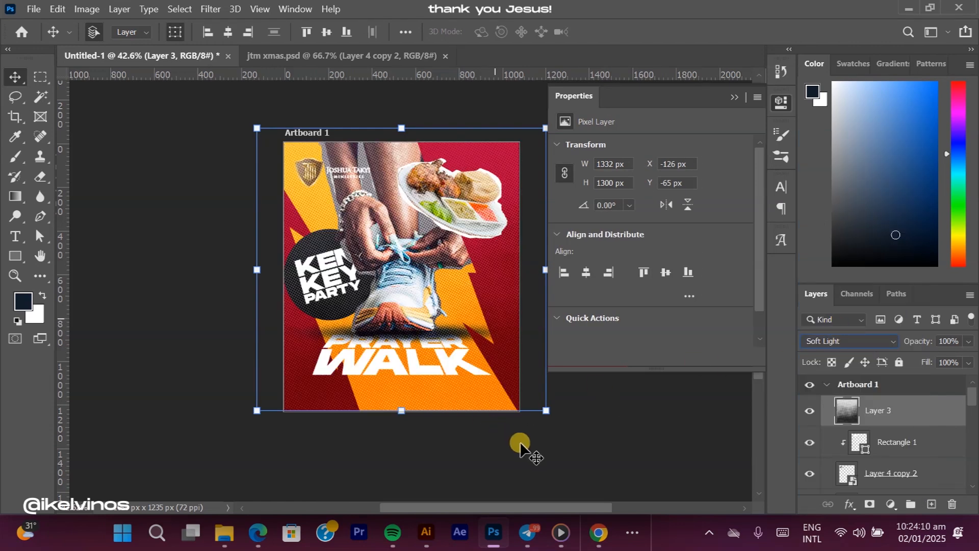
left_click(566, 442)
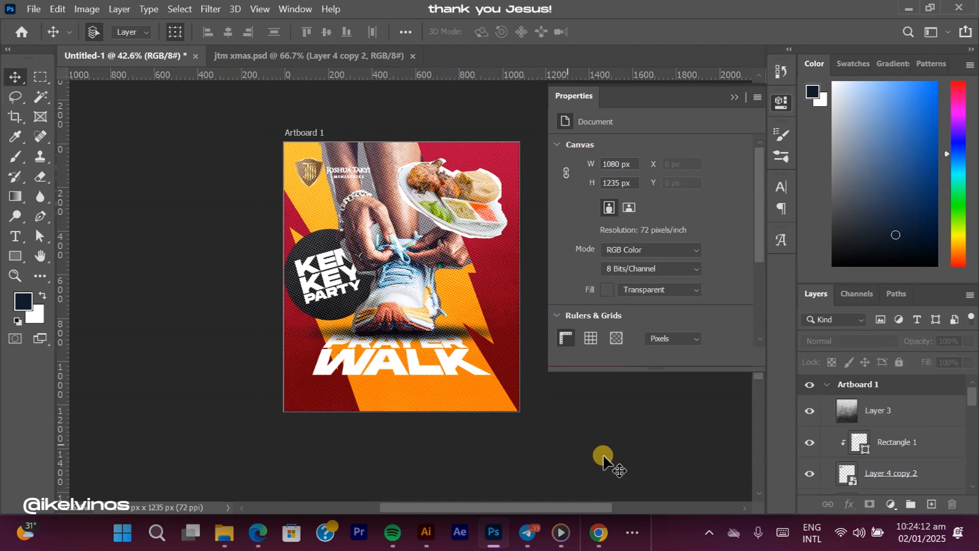
left_click(335, 300)
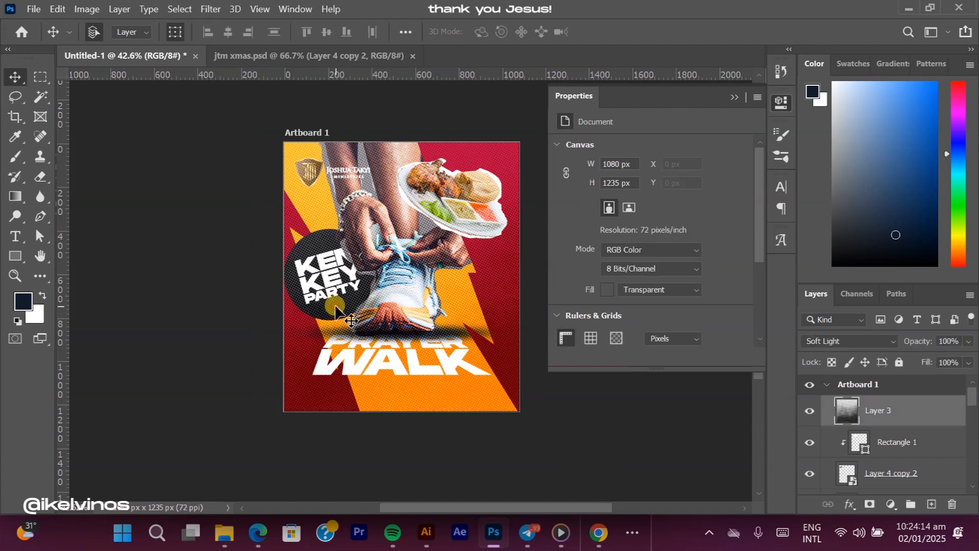
scroll(877, 449, "down", 1)
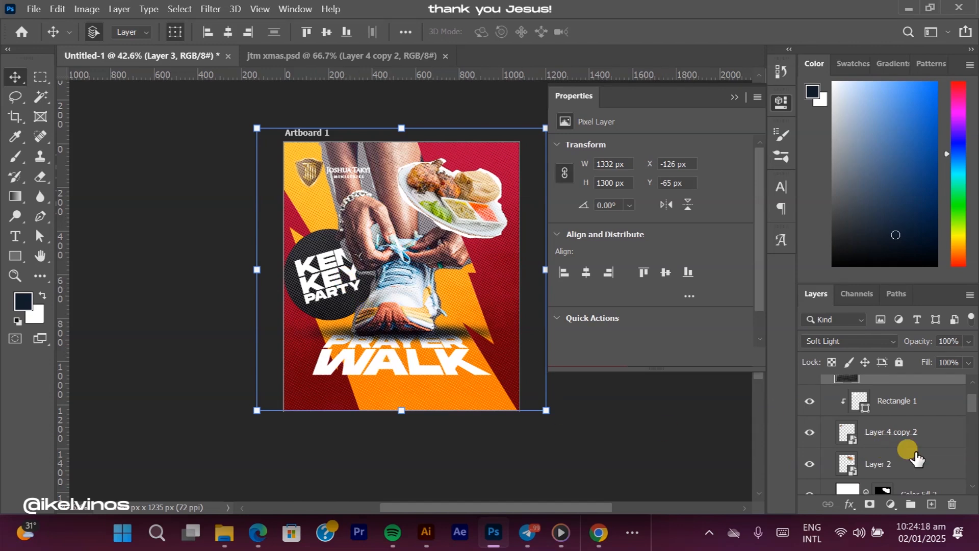
scroll(923, 449, "down", 2)
scroll(911, 432, "up", 3)
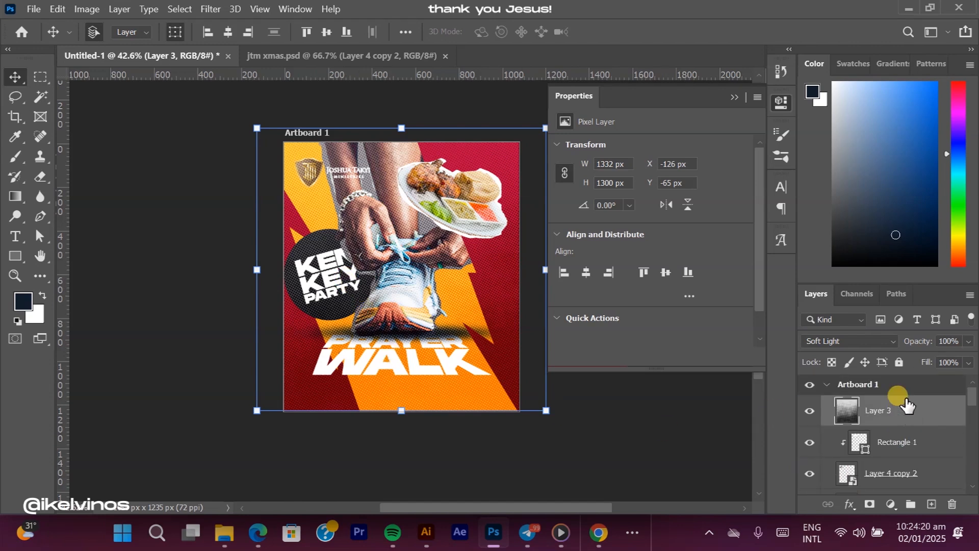
Step: Duplicate the Kenkey Party badge text and circle, place the copy at the flyer's lower right and rotate it about 33° clockwise
left_click(329, 288)
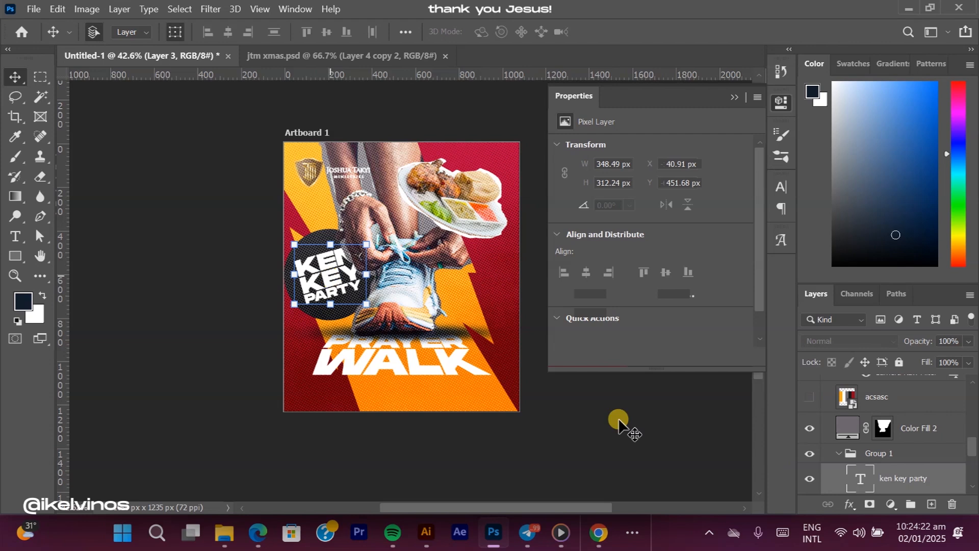
scroll(893, 449, "down", 2)
left_click(892, 454, "shift")
left_click_drag(895, 456, 907, 382, "alt")
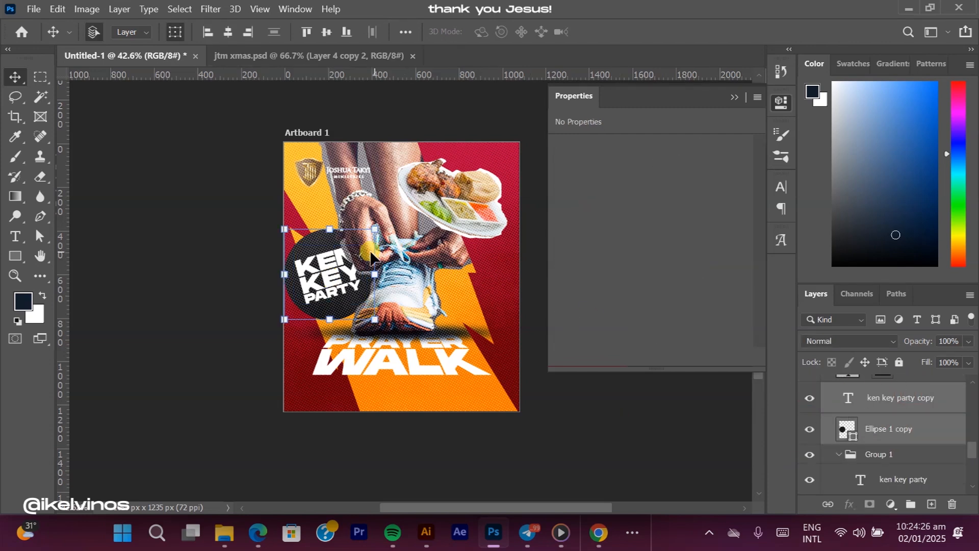
left_click_drag(372, 276, 477, 348)
left_click_drag(510, 293, 507, 321)
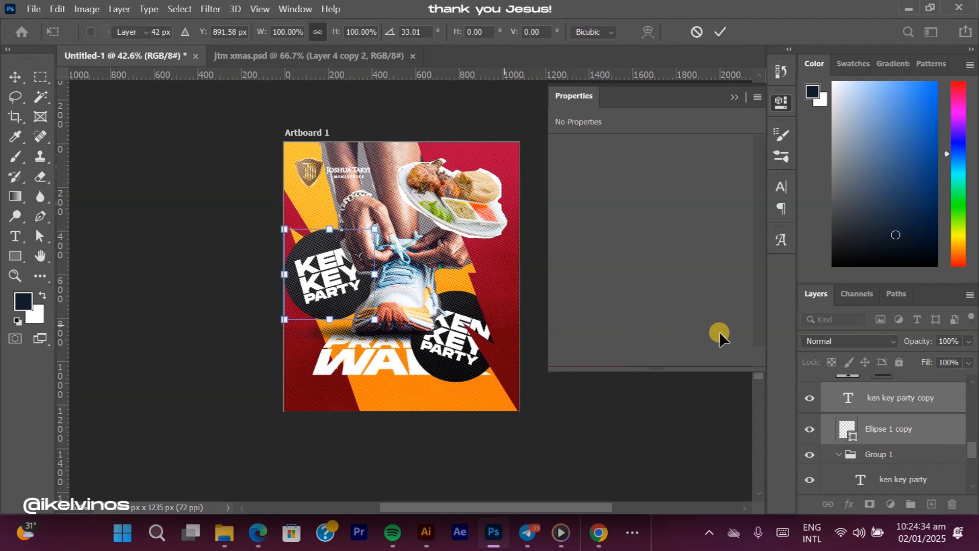
key("Return")
Step: Move the duplicated badge text and circle layers up the layer stack, above the plate layers
scroll(874, 404, "down", 3)
scroll(874, 396, "up", 3)
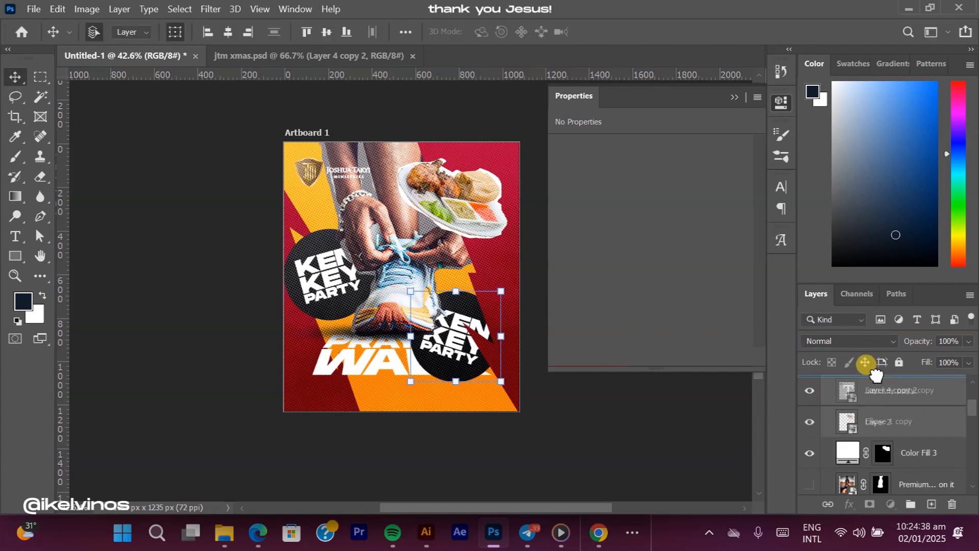
left_click_drag(875, 375, 873, 378)
scroll(905, 412, "up", 1)
scroll(906, 412, "down", 1)
left_click_drag(911, 434, 897, 451)
scroll(899, 461, "down", 1)
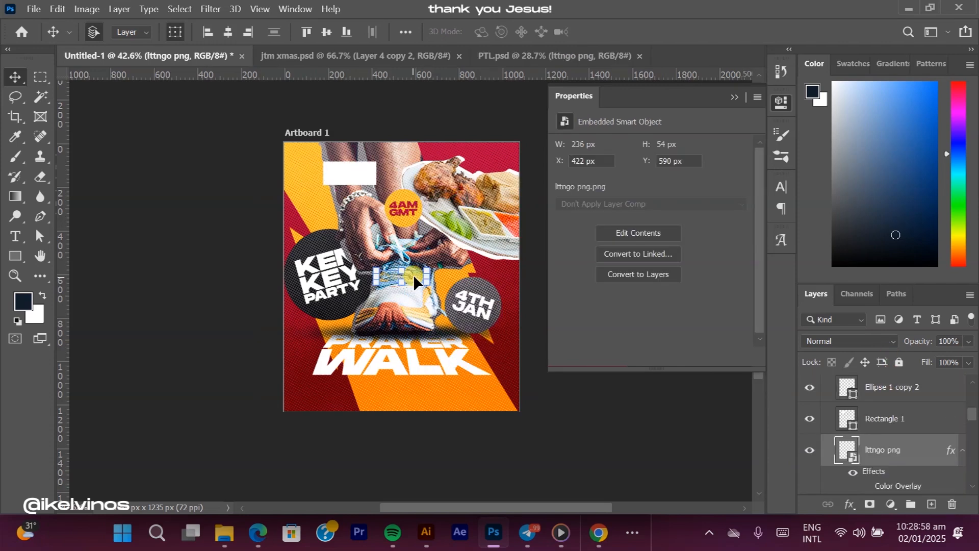
Step: Move the lttngo logo to the flyer's upper-left corner and cover it with the white rectangle, widened to about 351 px
left_click_drag(413, 275, 341, 175)
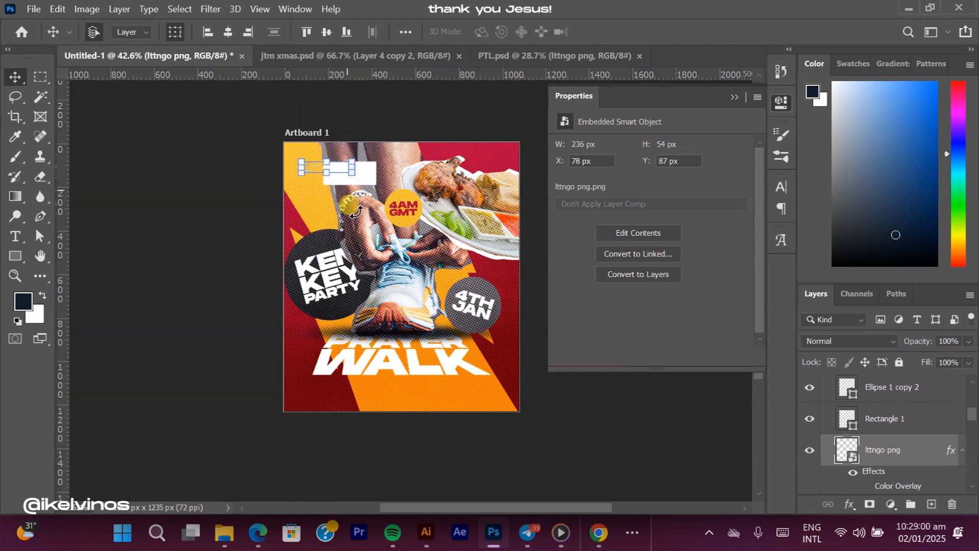
left_click(371, 177)
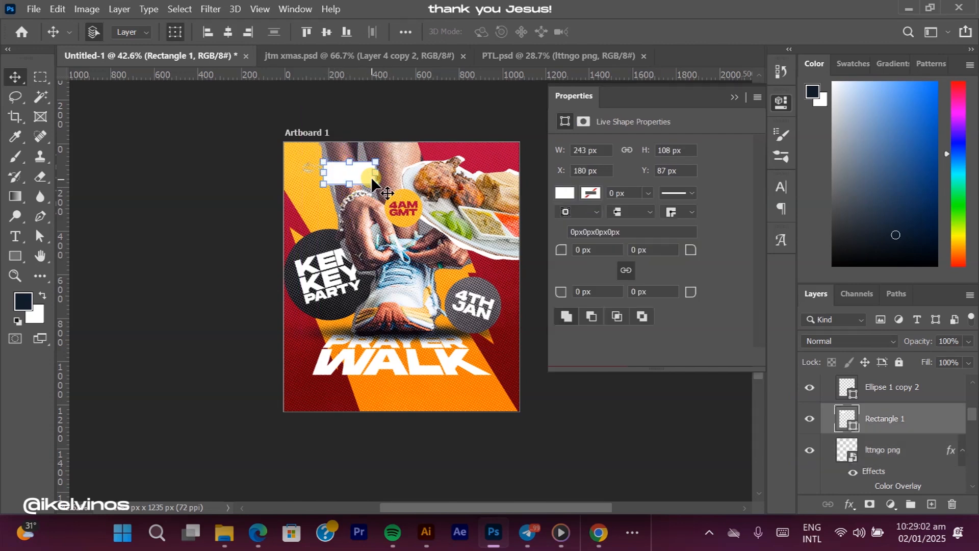
left_click_drag(362, 177, 334, 169)
left_click(346, 167)
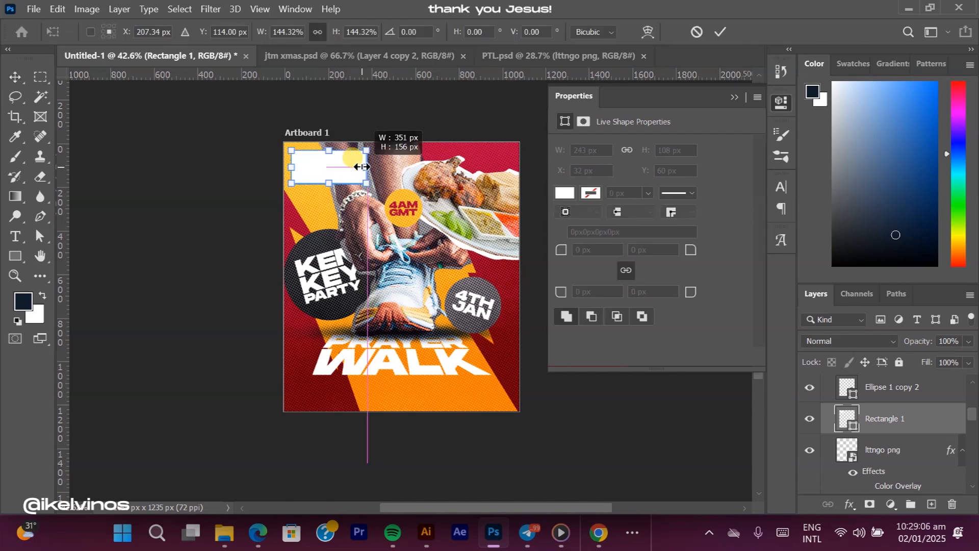
left_click_drag(342, 167, 367, 168)
key("Return")
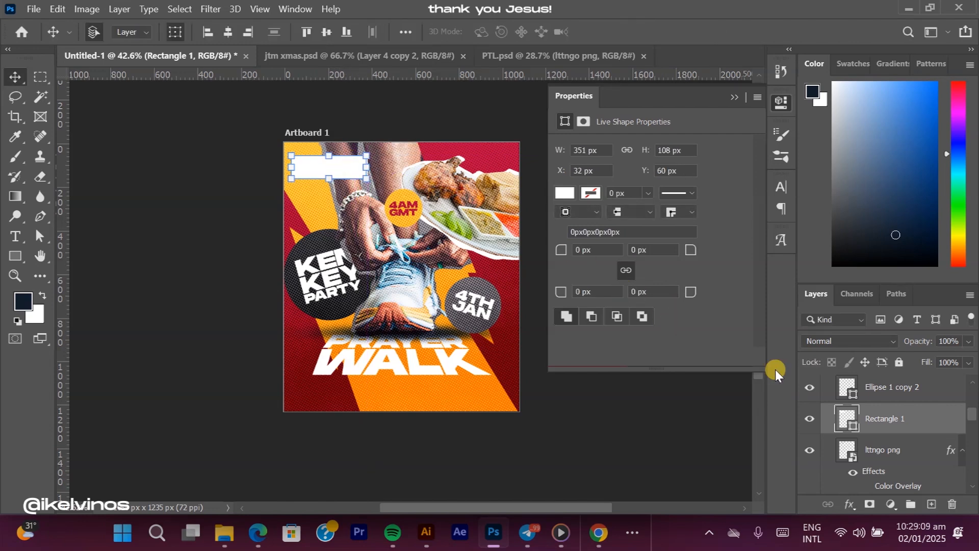
Step: Clip the white rectangle to the lttngo logo and scale both together to about 168%
right_click(916, 433)
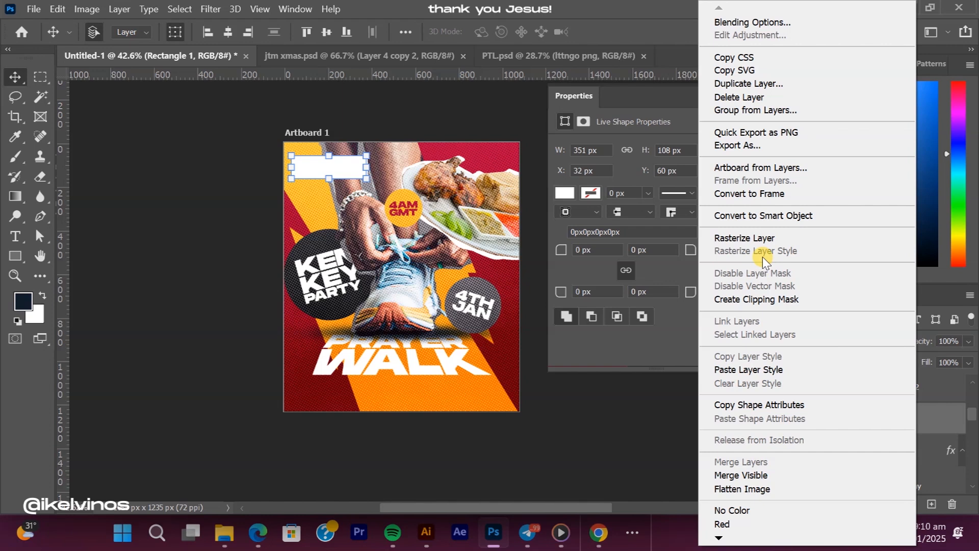
left_click(769, 299)
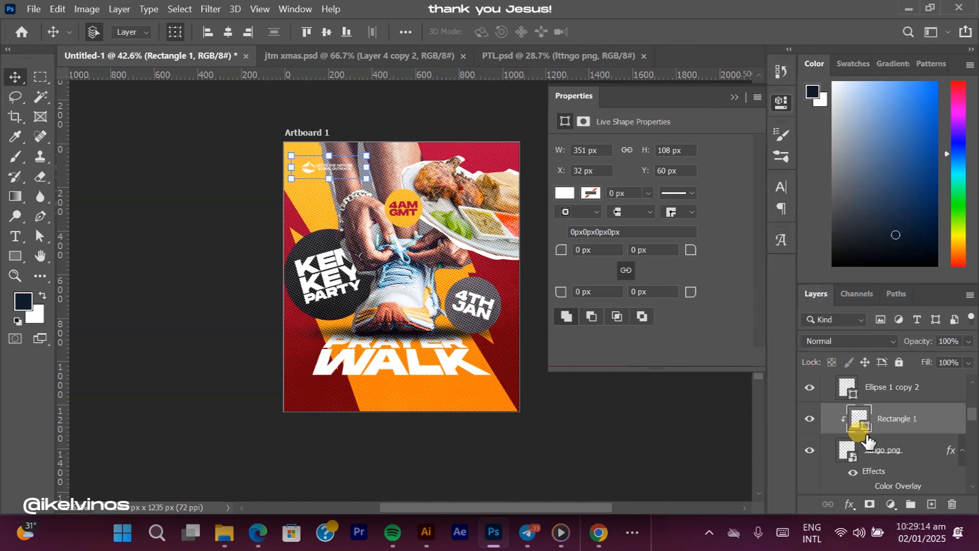
left_click(886, 450, "shift")
mouse_move(364, 180)
left_mouse_down()
mouse_move(431, 189)
mouse_move(372, 165)
left_mouse_up()
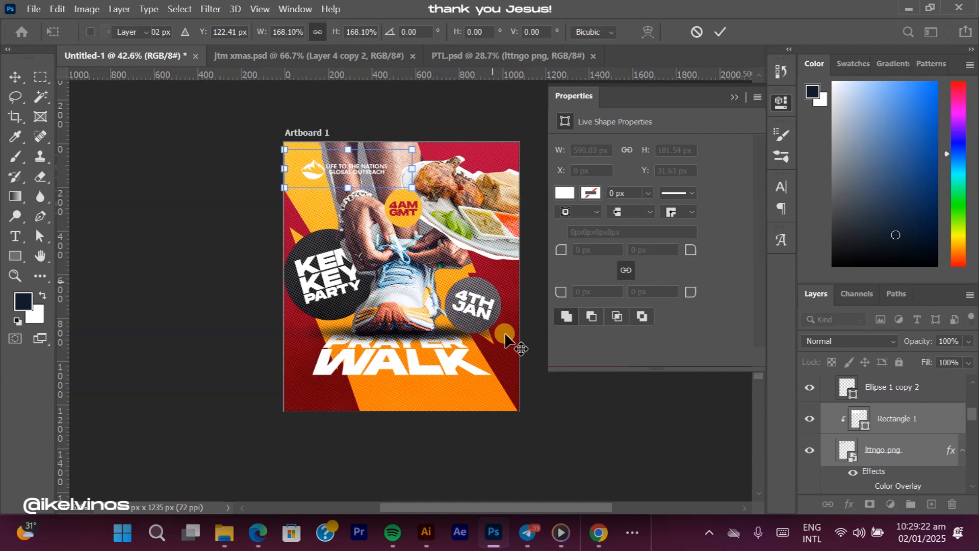
left_click(557, 389)
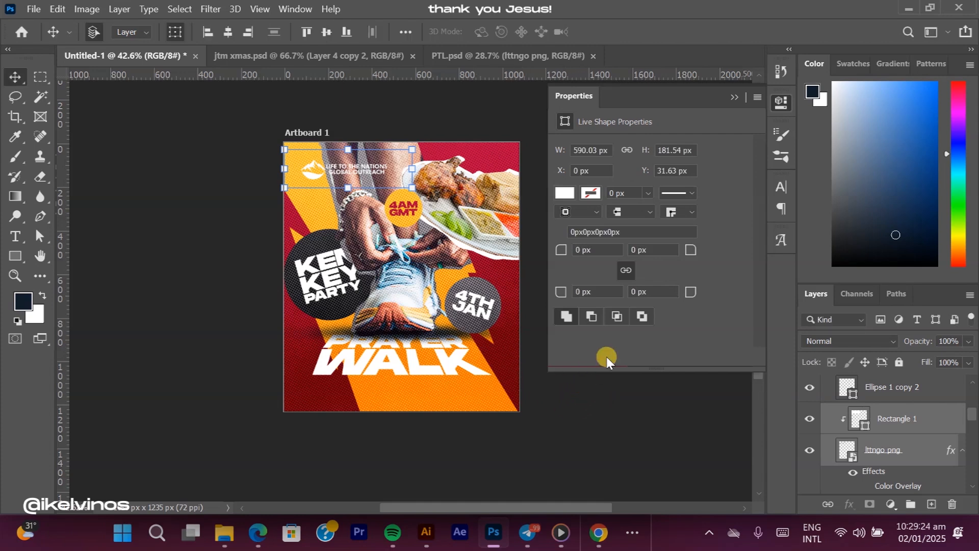
left_click(613, 384)
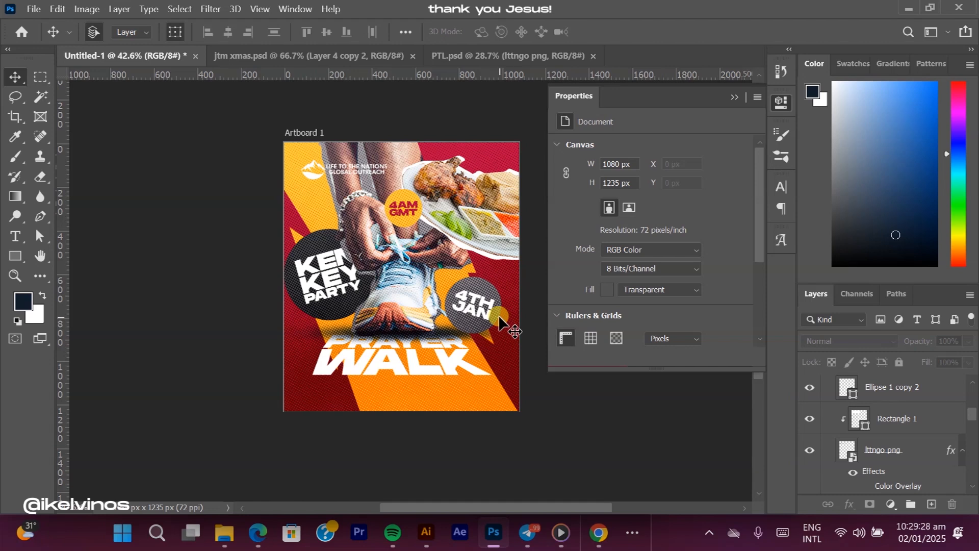
Step: Unlock the halftone texture layer, lower its opacity to 65% and lock it again
left_click(499, 317)
scroll(896, 413, "up", 6)
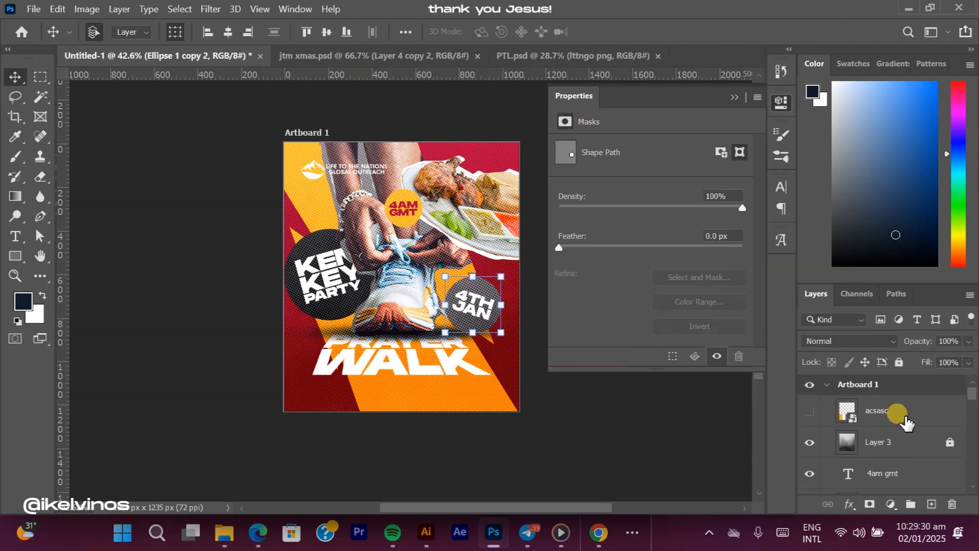
left_click(938, 437)
left_click_drag(925, 341, 898, 346)
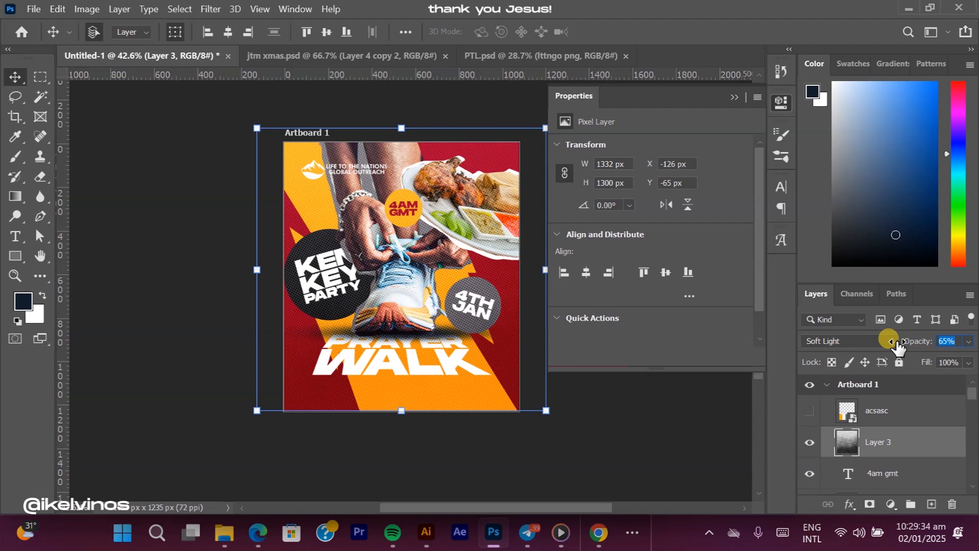
left_click(899, 362)
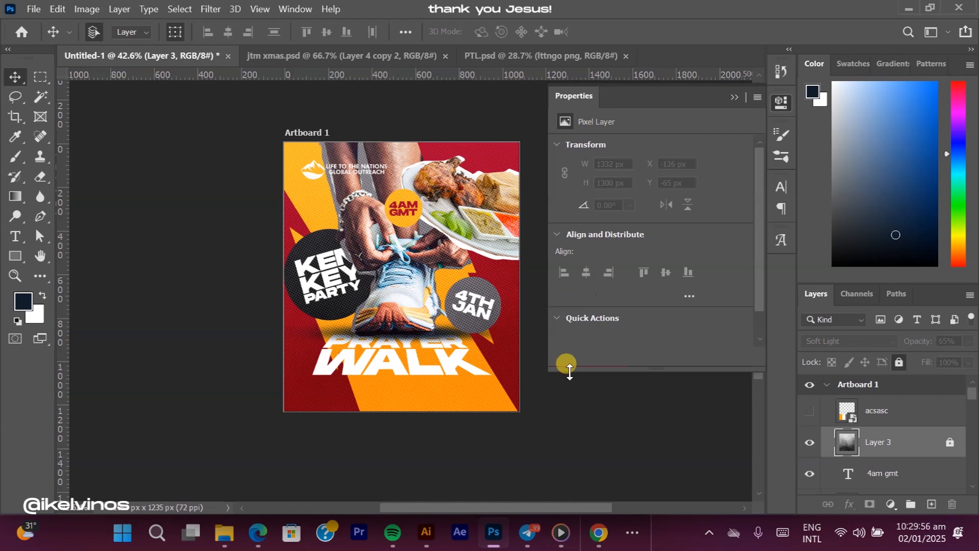
left_click(450, 369)
left_click(553, 408)
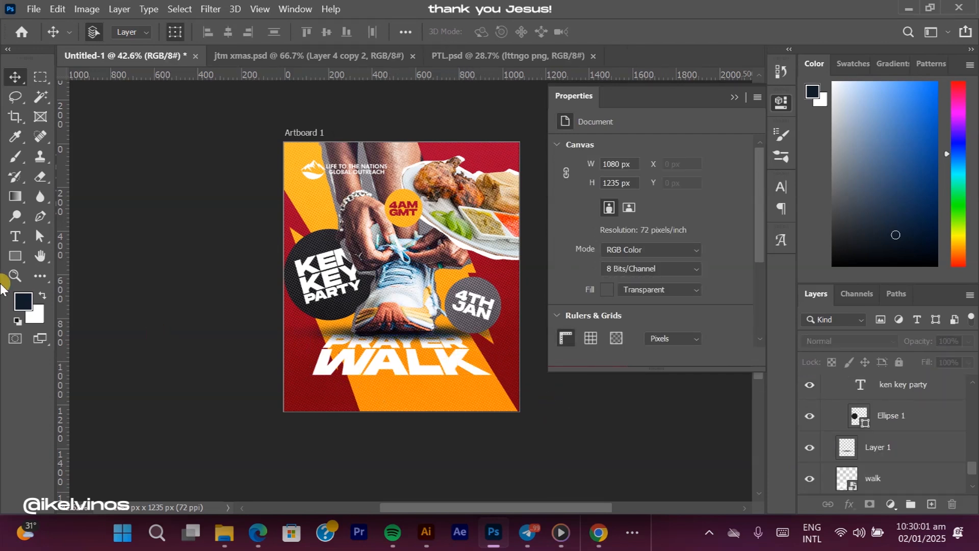
Step: Add a "Converging point" text line below the WALK title and set its size to 48 pt
left_click(16, 236)
left_click(316, 390)
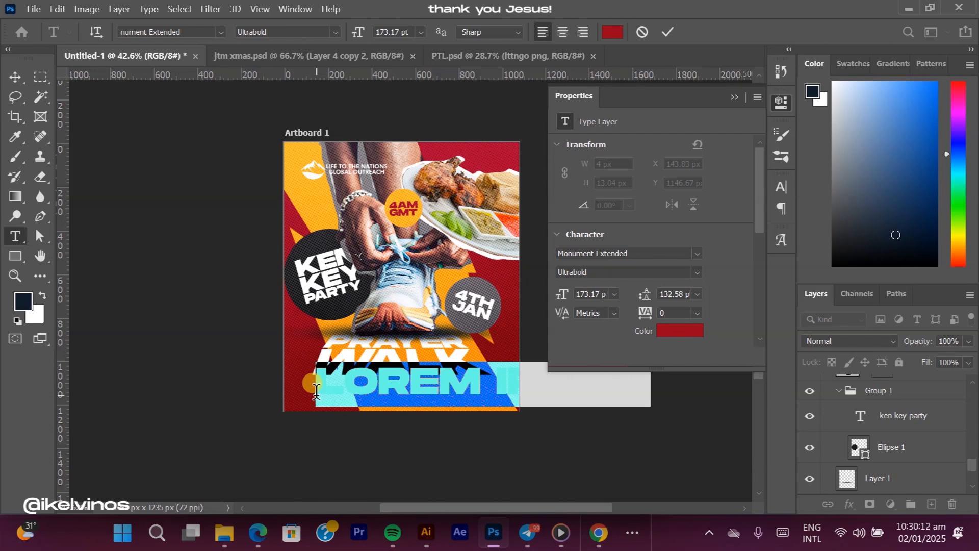
type("CONVER")
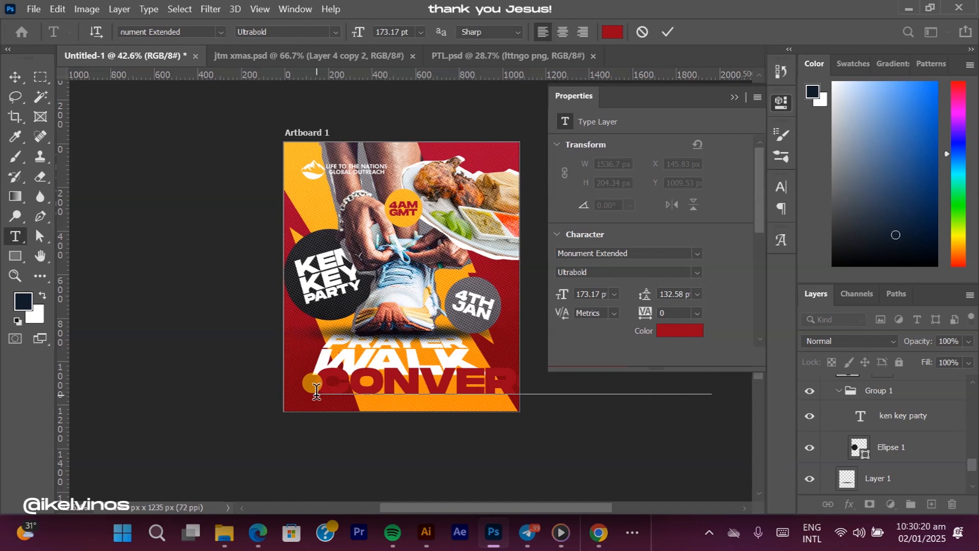
key("ctrl+a")
left_click_drag(562, 294, 467, 315)
left_click_drag(423, 393, 448, 391)
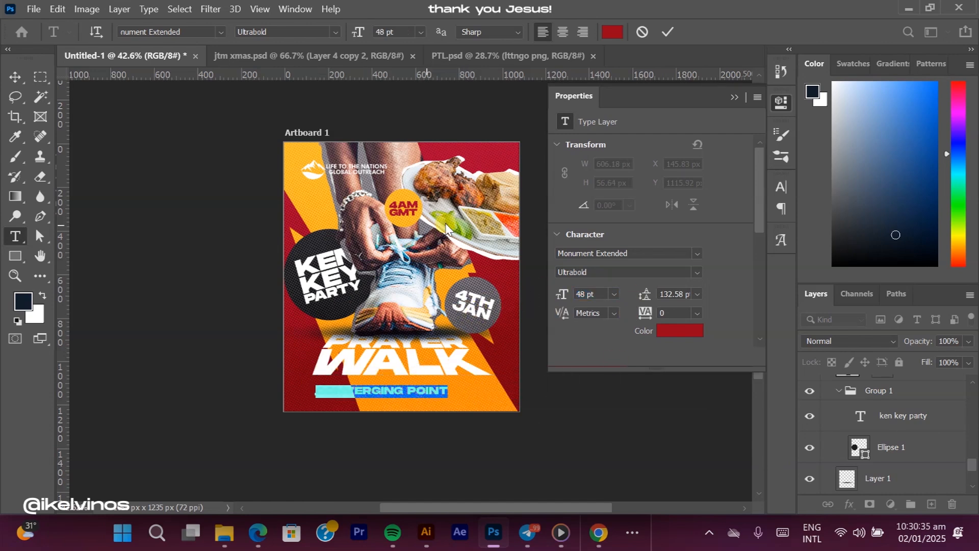
Step: Colour the Converging point text grey, reduce it to 32 pt and centre it under the WALK title
left_click(612, 31)
key("Return")
left_click_drag(566, 295, 548, 297)
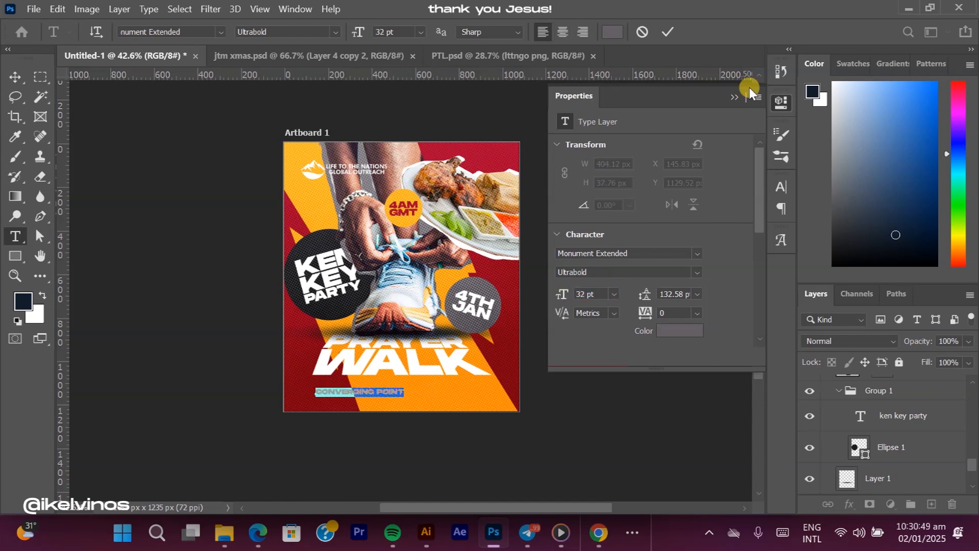
left_click(668, 31)
key("v")
left_click_drag(592, 418, 592, 425)
Step: Add a "LIZALEX, LEGON" text line at 70 pt near the Converging point line
key("t")
left_click(426, 390)
key("ctrl+a")
type("IZALE")
left_click_drag(561, 293, 607, 292)
key("ctrl+Return")
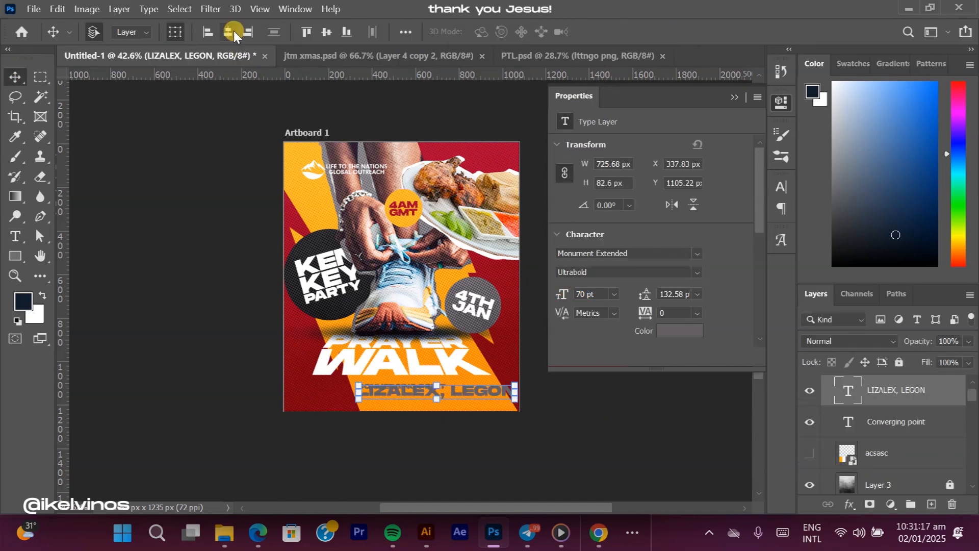
Step: Colour the LIZALEX, LEGON line white (ffffff) and shrink it, centred beneath the Converging point line
left_click(678, 331)
type("ffffff")
left_click(325, 242)
key("v")
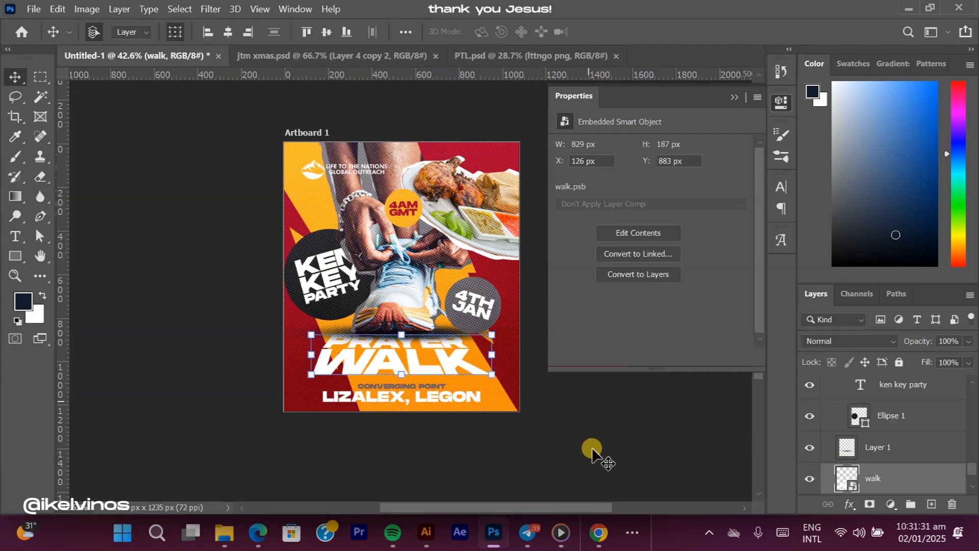
left_click(614, 293)
left_click(607, 492)
Step: Select the Converging point and LIZALEX, LEGON lines and scale them down together to about 471 px wide
left_click(435, 384, "ctrl")
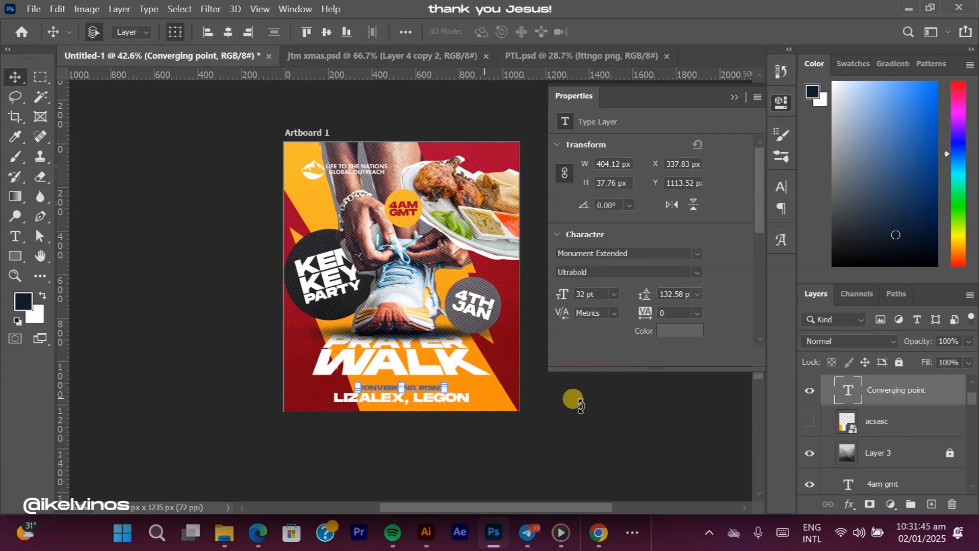
left_click(430, 393, "ctrl+shift")
key("ctrl+t")
left_click_drag(332, 405, 366, 400)
key("Return")
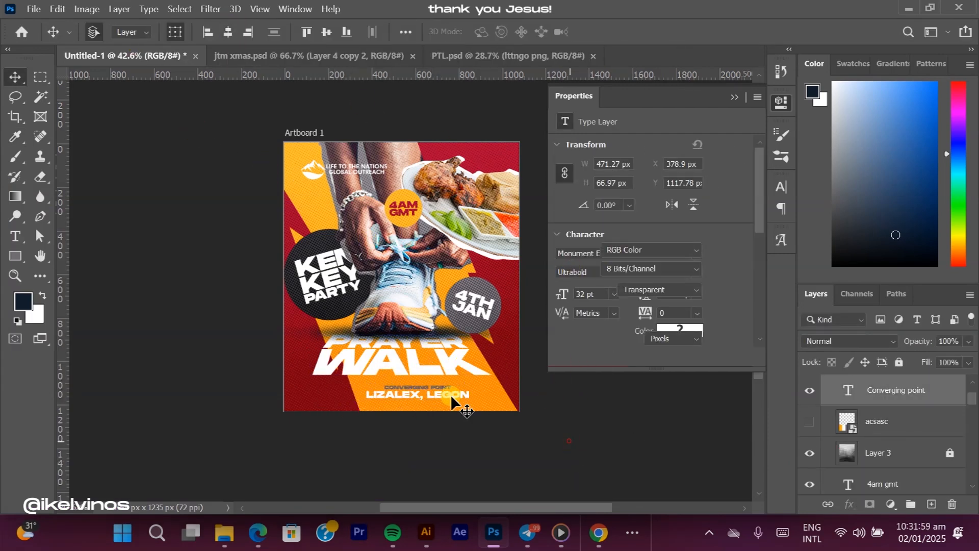
Step: Change the time badge text to 5AM GMT and colour it white
key("t")
left_click(413, 194)
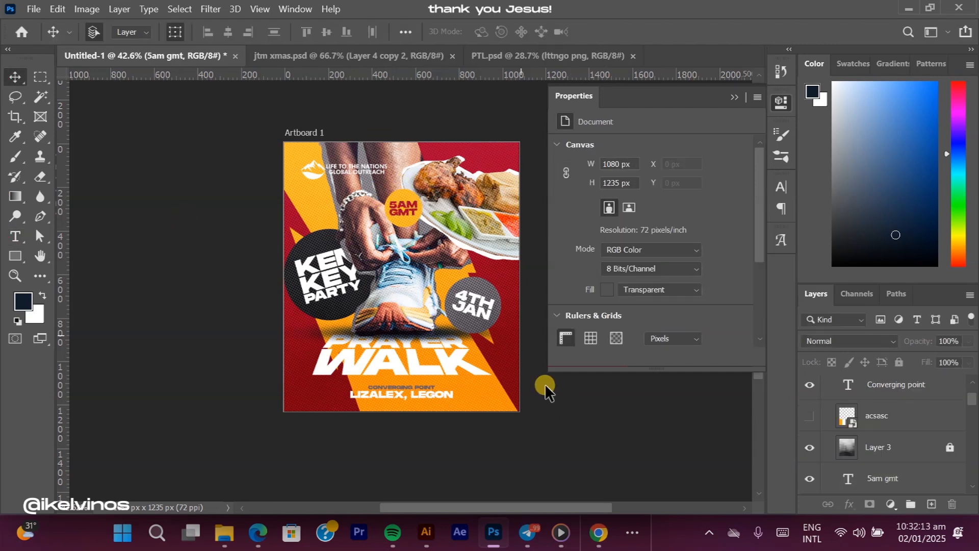
left_click(679, 330)
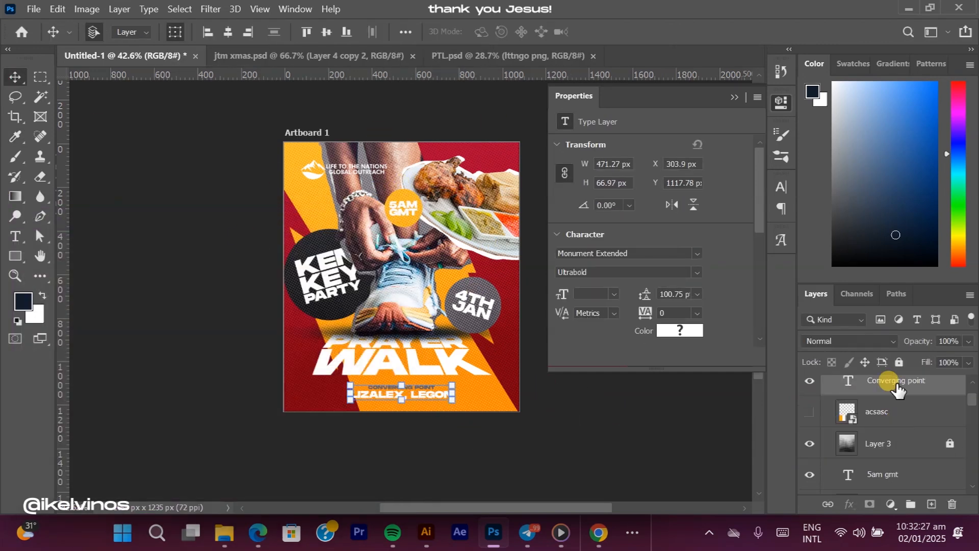
Step: Enlarge the PRAYER WALK title smart object to about 911 px wide
left_click(454, 360)
left_click_drag(500, 359, 516, 359)
left_click(592, 389)
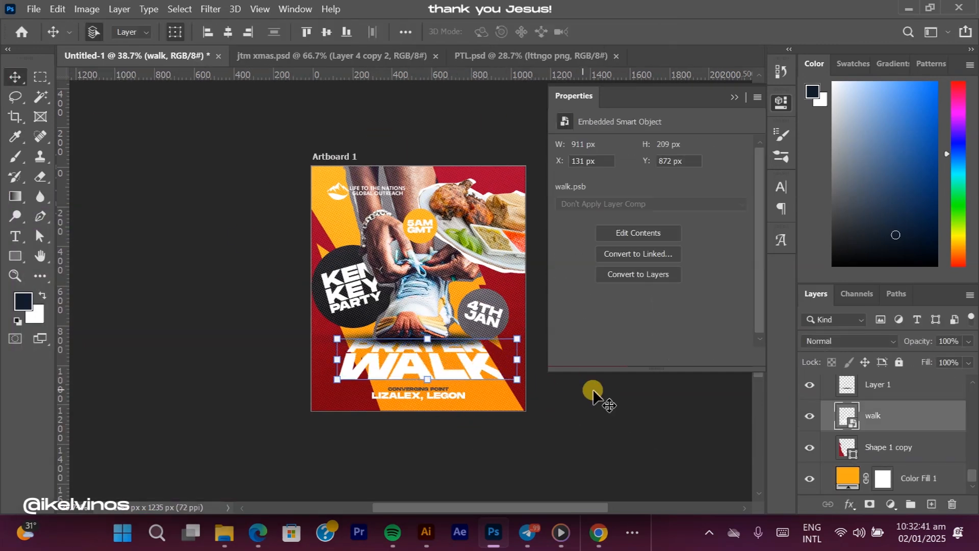
scroll(874, 425, "up", 3)
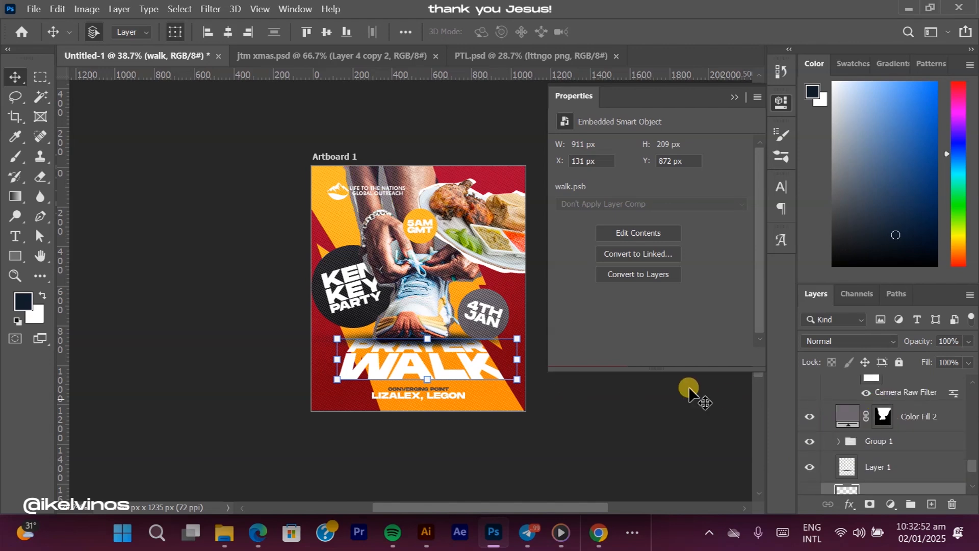
left_click(618, 412)
Step: Duplicate the flyer artboard and place the copy to the right of the original
scroll(607, 436, "up", 3)
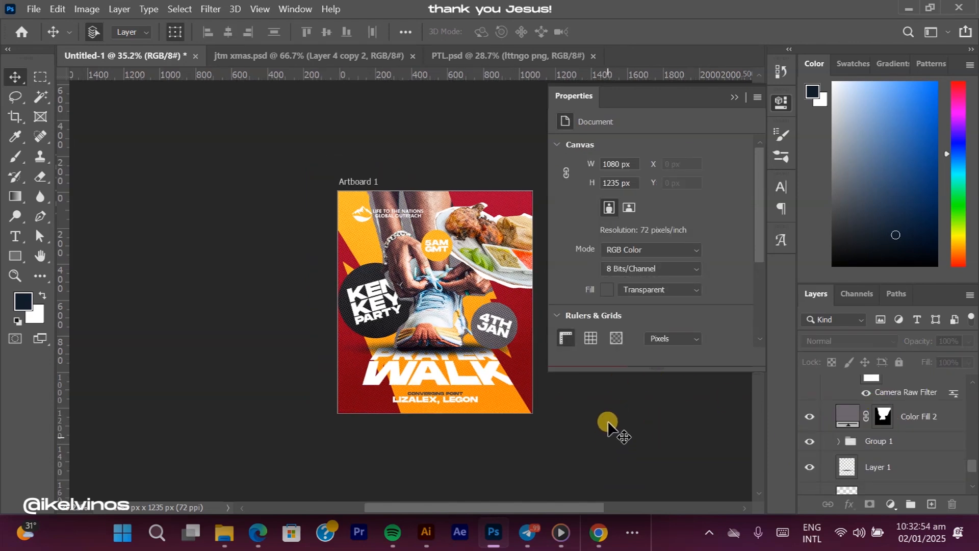
scroll(608, 418, "up", 3)
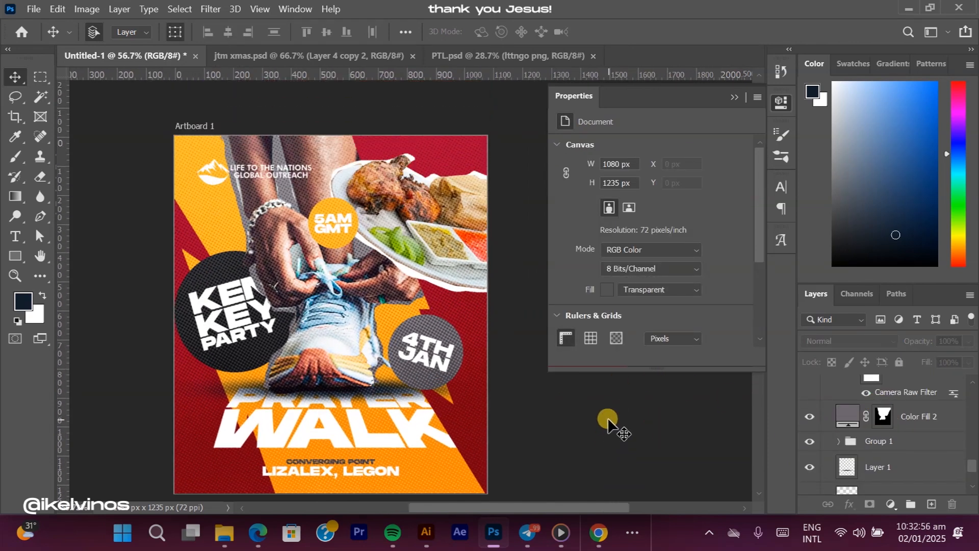
scroll(607, 418, "down", 1)
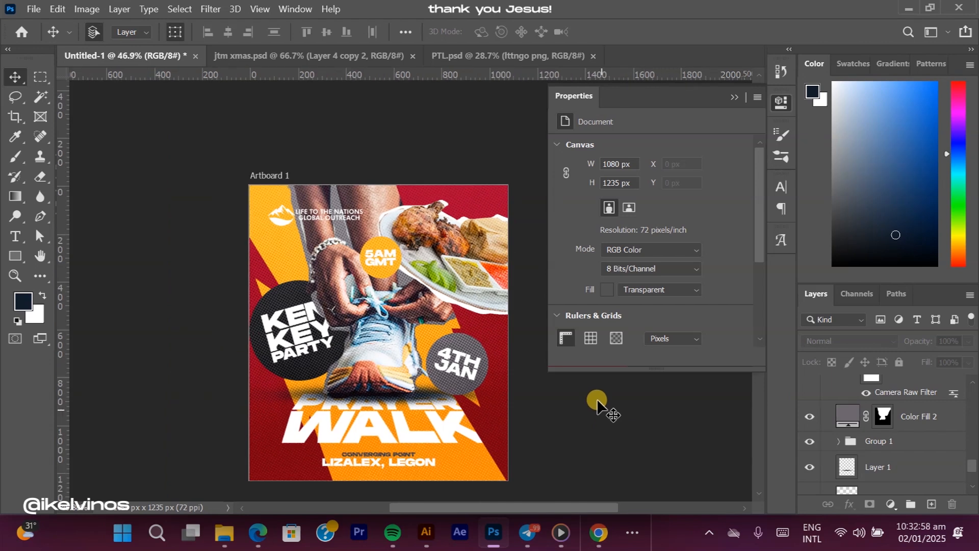
left_click(784, 117)
left_click(277, 173)
left_click_drag(276, 175, 601, 182)
left_click_drag(503, 509, 567, 508)
Step: Copy the fsasf palette image from the Downloads folder in File Explorer and return to Photoshop
mouse_move(238, 545)
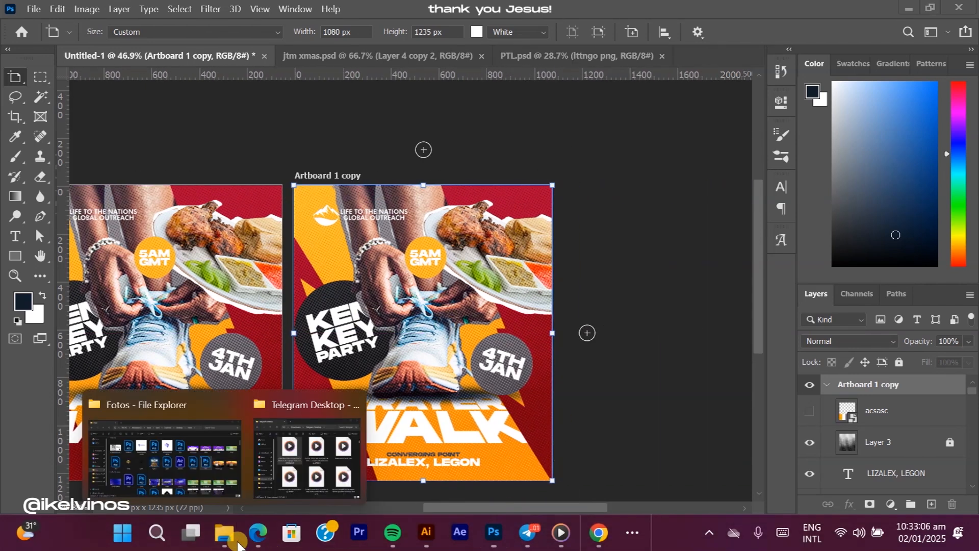
left_click(164, 449)
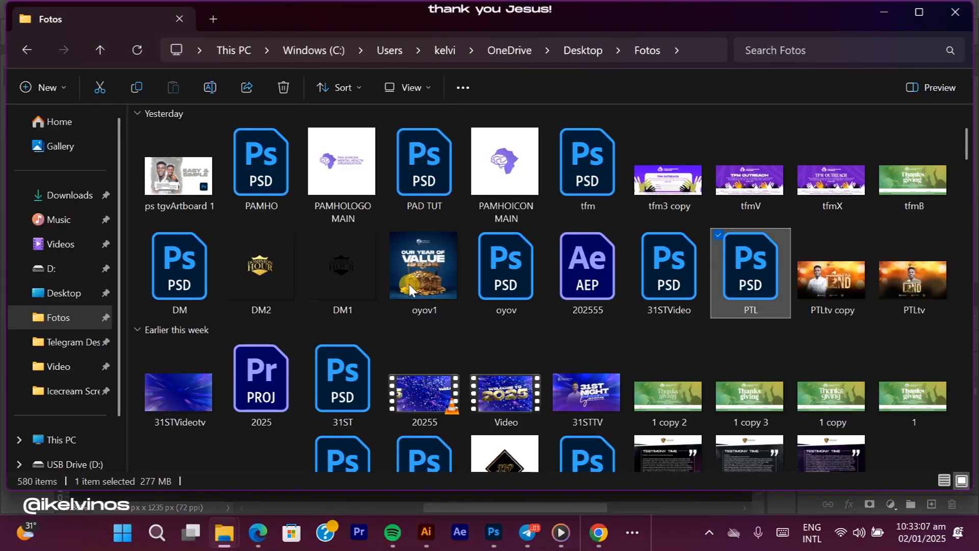
left_click(74, 195)
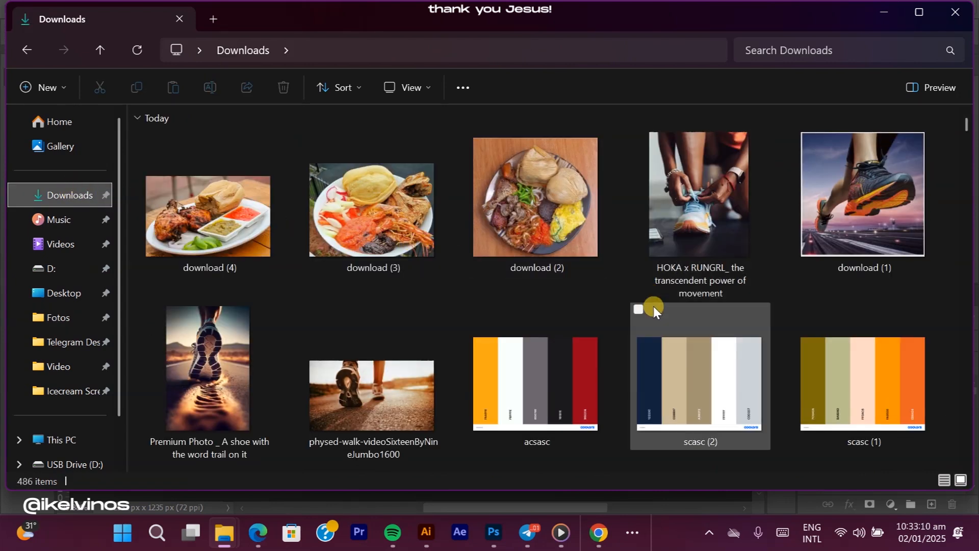
scroll(653, 306, "down", 3)
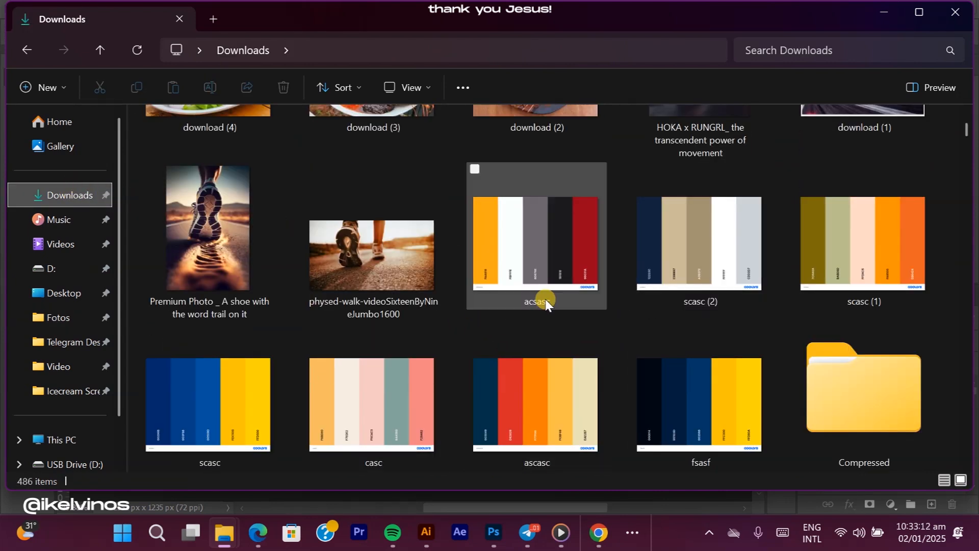
left_click(706, 393)
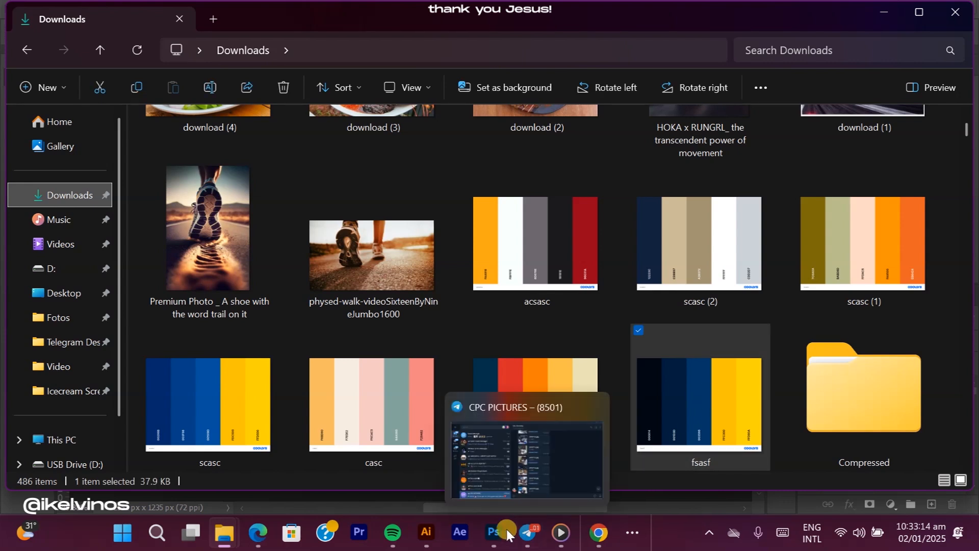
left_click(508, 533)
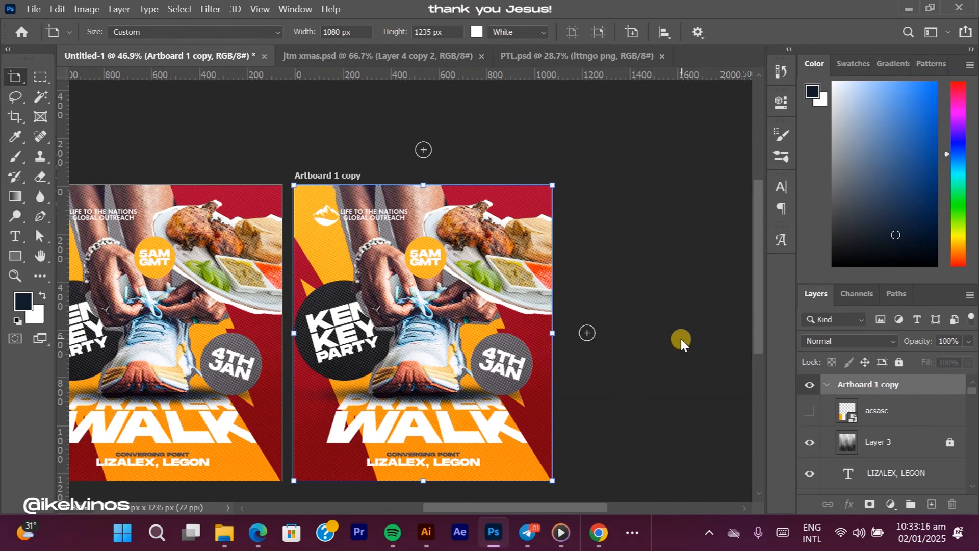
Step: Paste the fsasf palette image and position it to the right of the duplicated artboard
key("ctrl+v")
left_click_drag(426, 345, 684, 240)
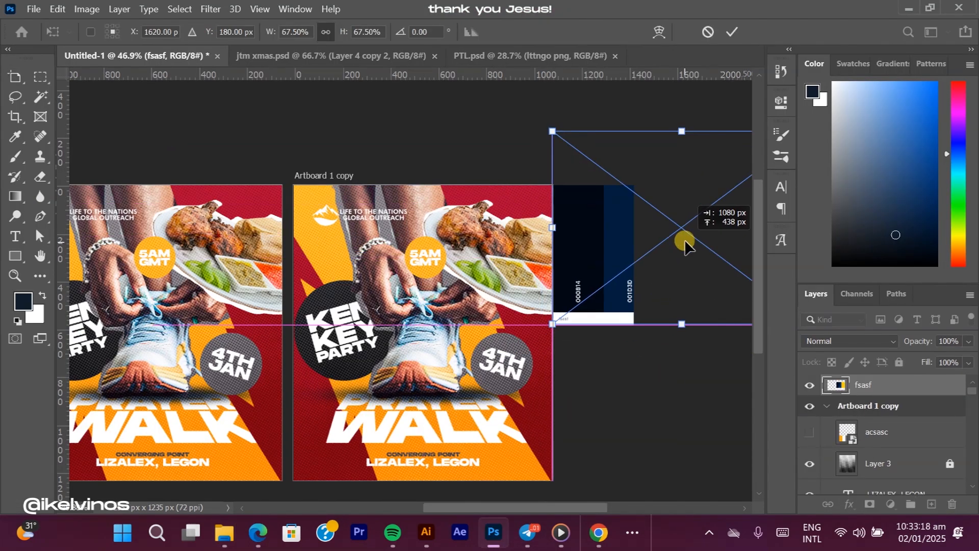
left_click_drag(596, 266, 617, 257)
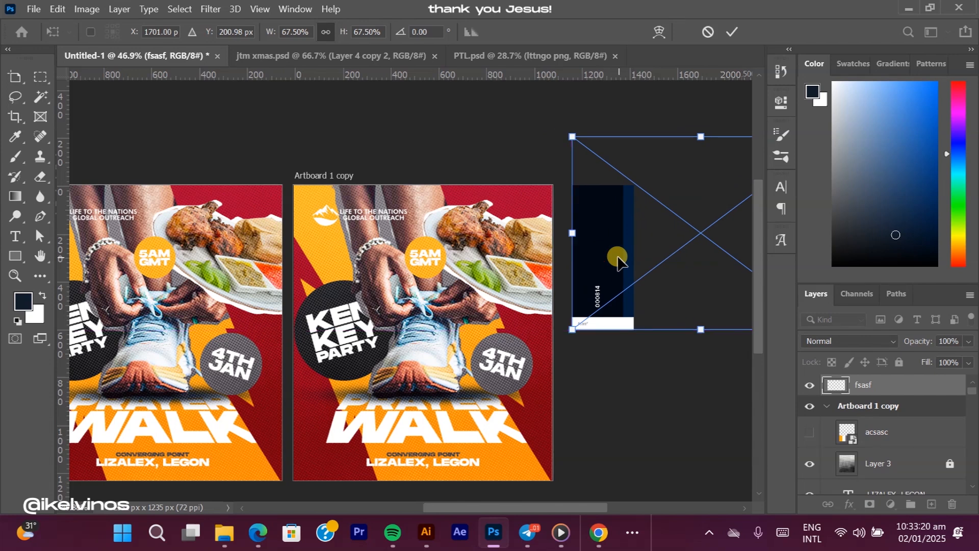
key("Return")
left_click(613, 402)
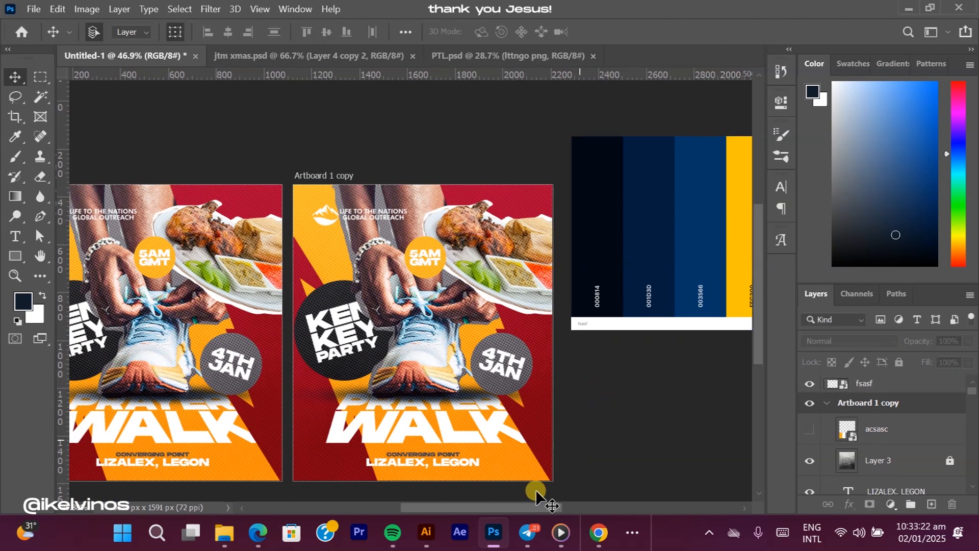
scroll(536, 489, "right", 5)
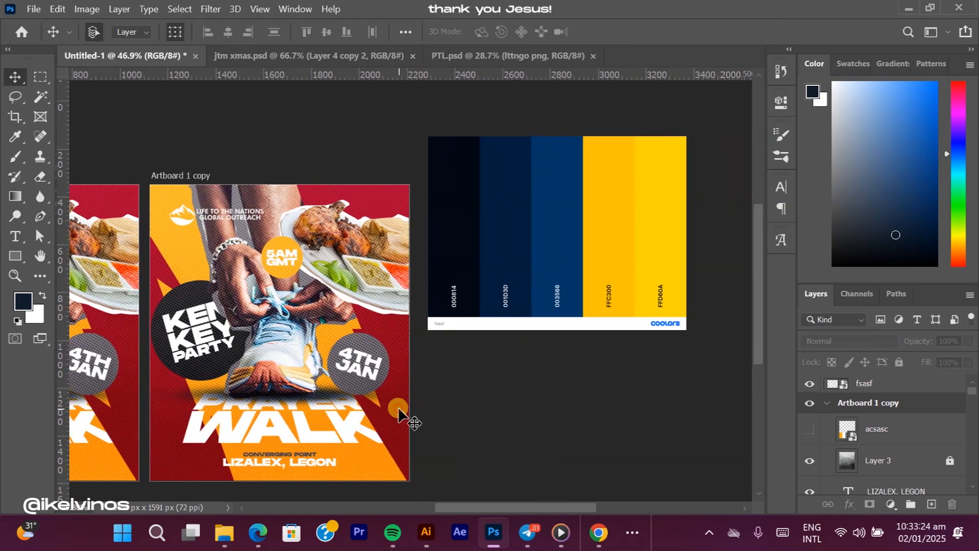
Step: Recolour the red shape on the right of the duplicated flyer with the palette's 003566 blue
left_click(398, 407)
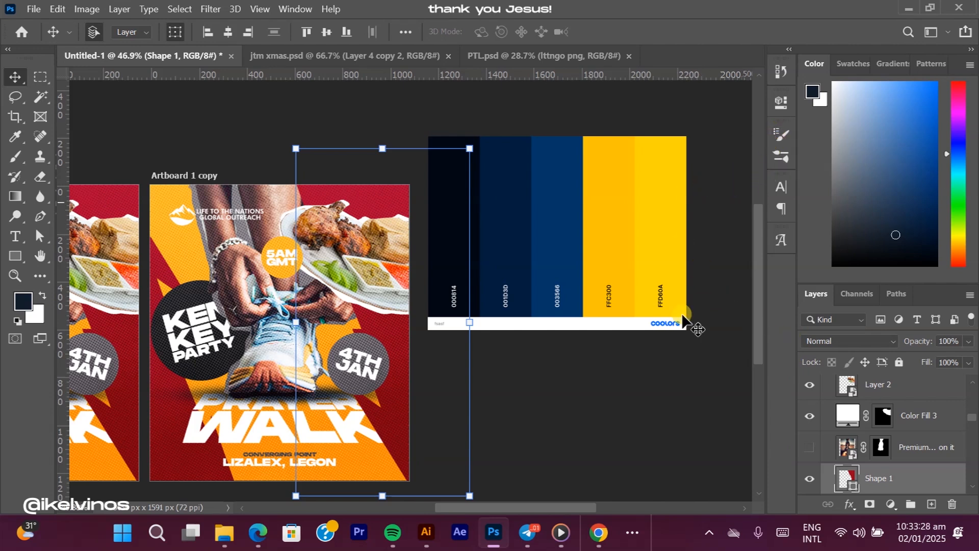
left_click(783, 135)
left_click(782, 156)
left_click(782, 158)
left_click(781, 101)
left_click(781, 101)
left_click(13, 255)
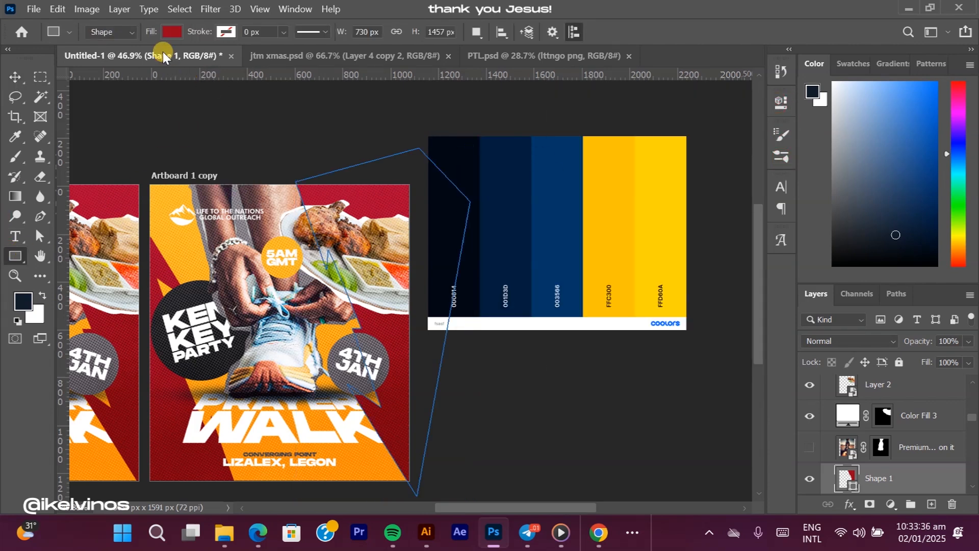
left_click(184, 34)
left_click(265, 61)
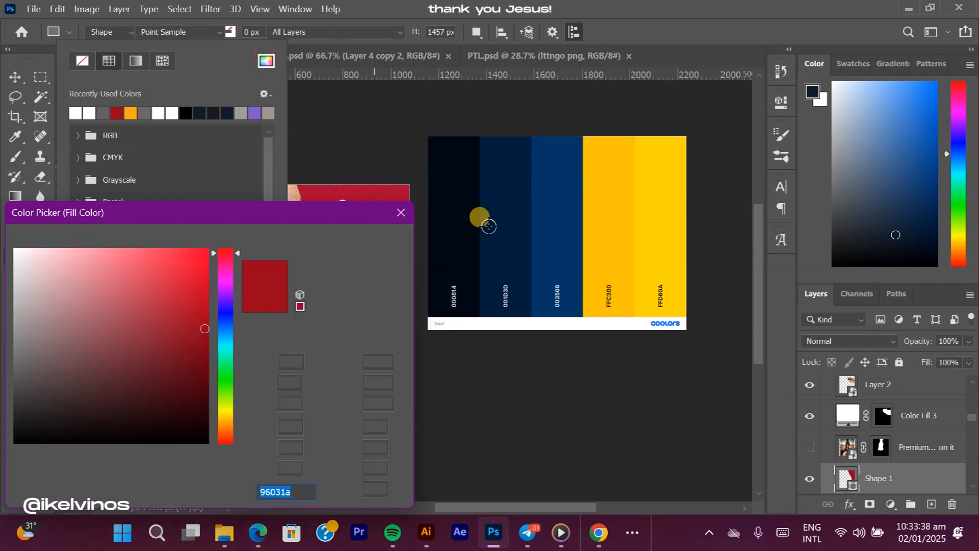
left_click(549, 234)
left_click(551, 236)
left_click(374, 246)
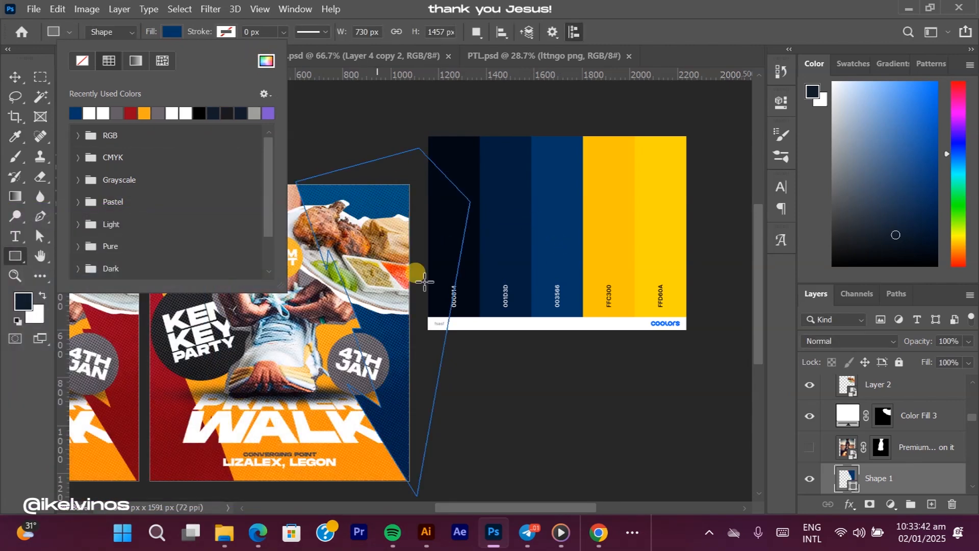
Step: Change the duplicated flyer's Color Fill 1 background to the palette's ffd60a yellow
scroll(865, 405, "down", 5)
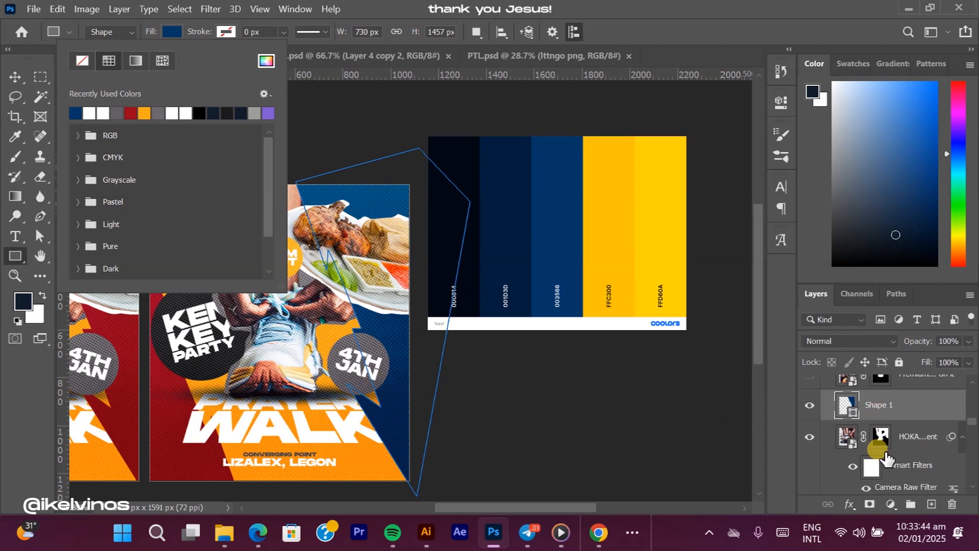
left_click(845, 482)
double_click(846, 483)
left_click_drag(691, 151, 249, 177)
left_click(479, 244)
double_click(847, 482)
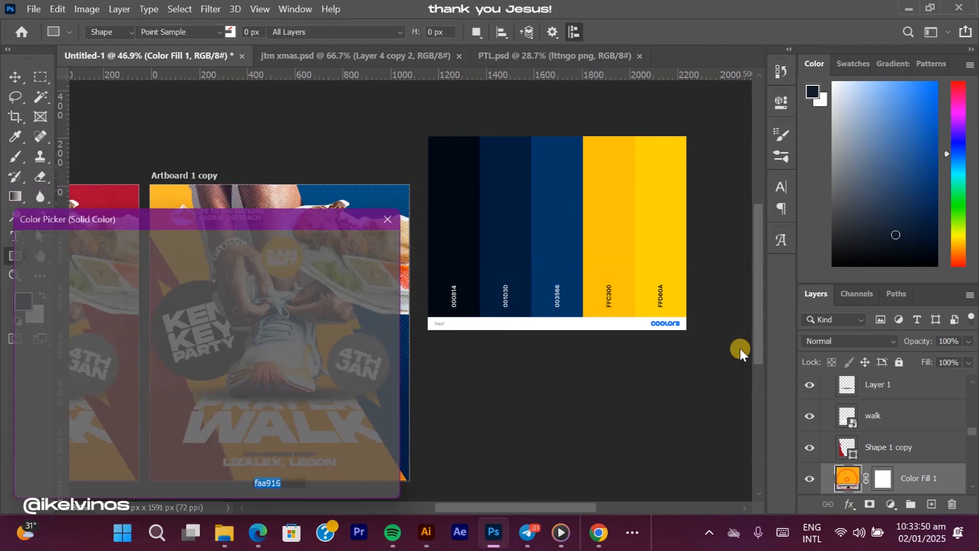
left_click(654, 235)
left_click(371, 242)
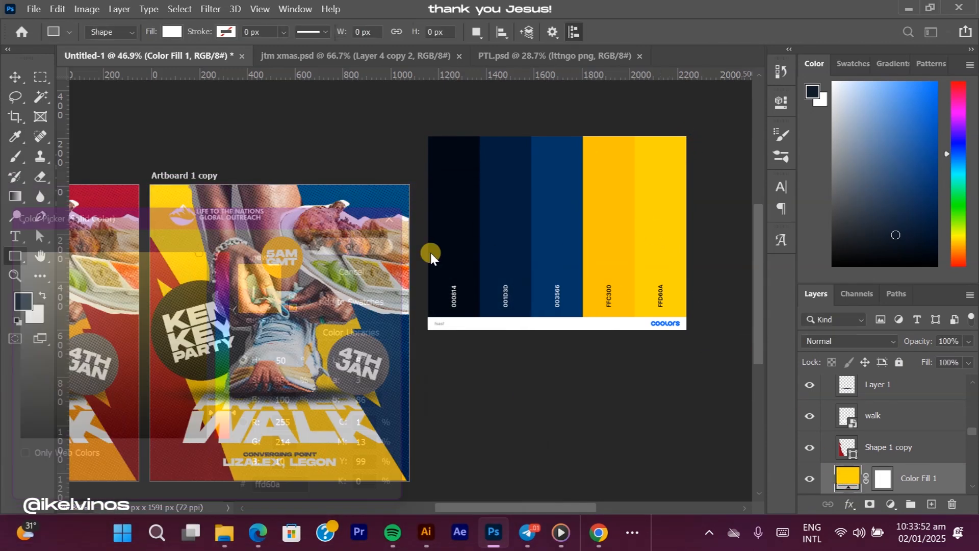
Step: Recolour the red shape along the duplicated flyer's left side (Shape 1 copy) with the recently used 003566 blue
scroll(466, 357, "down", 1)
left_click_drag(505, 508, 486, 505)
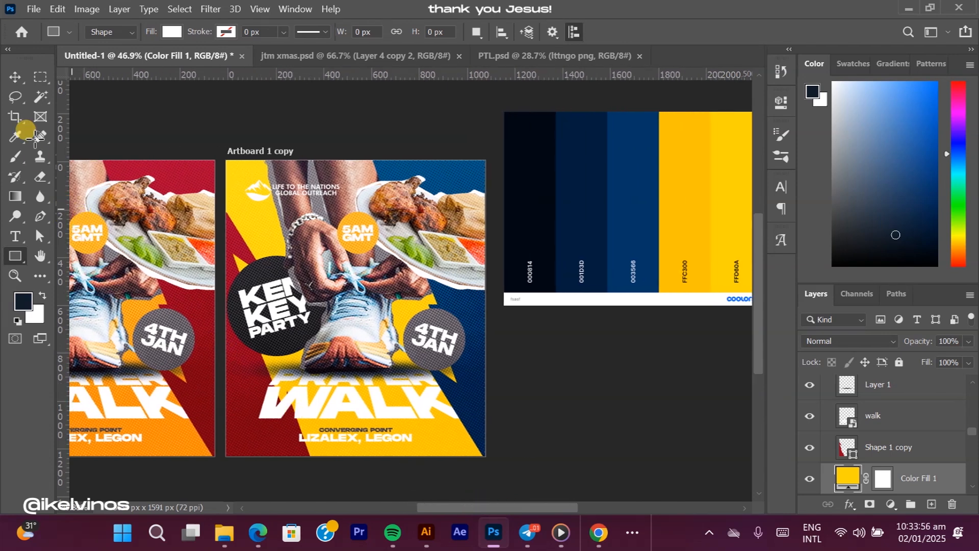
left_click(11, 72)
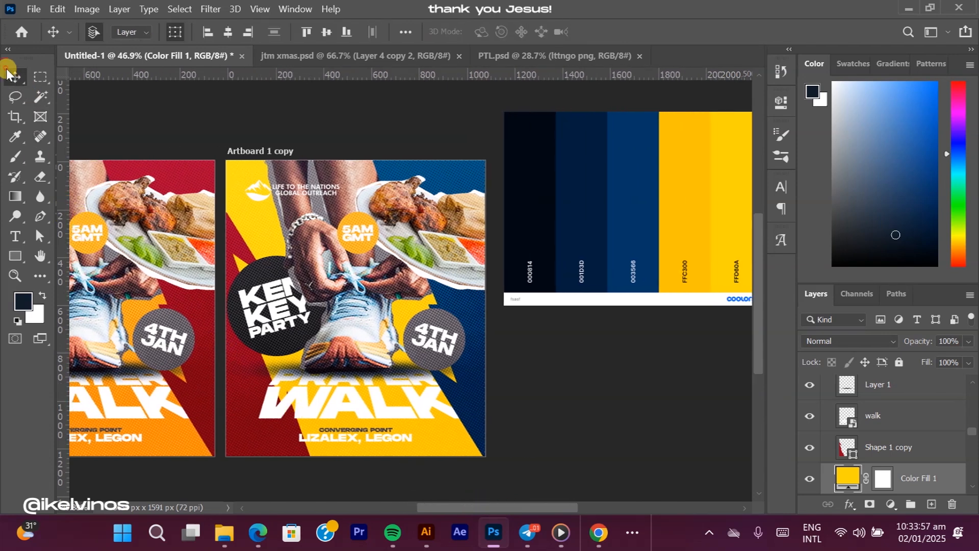
left_click(226, 436)
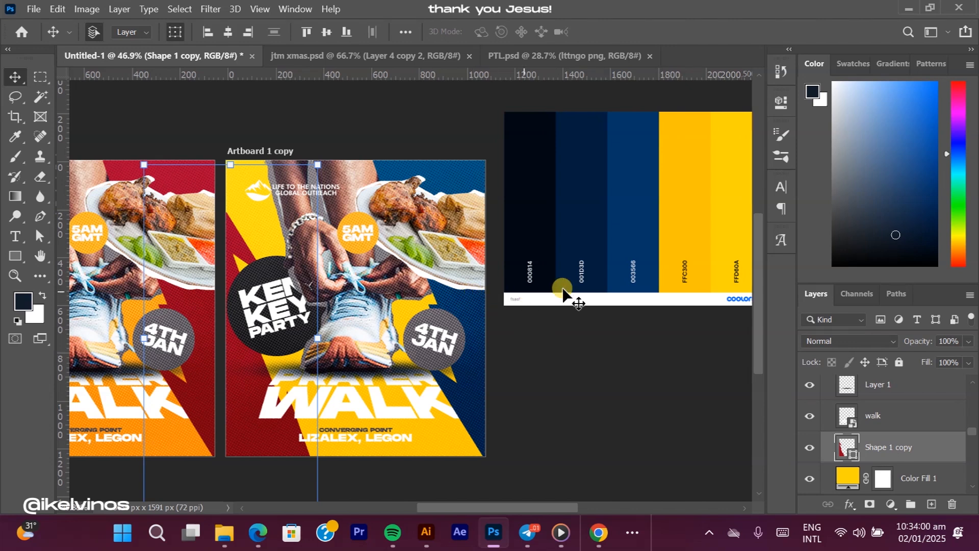
left_click(15, 256)
left_click(172, 32)
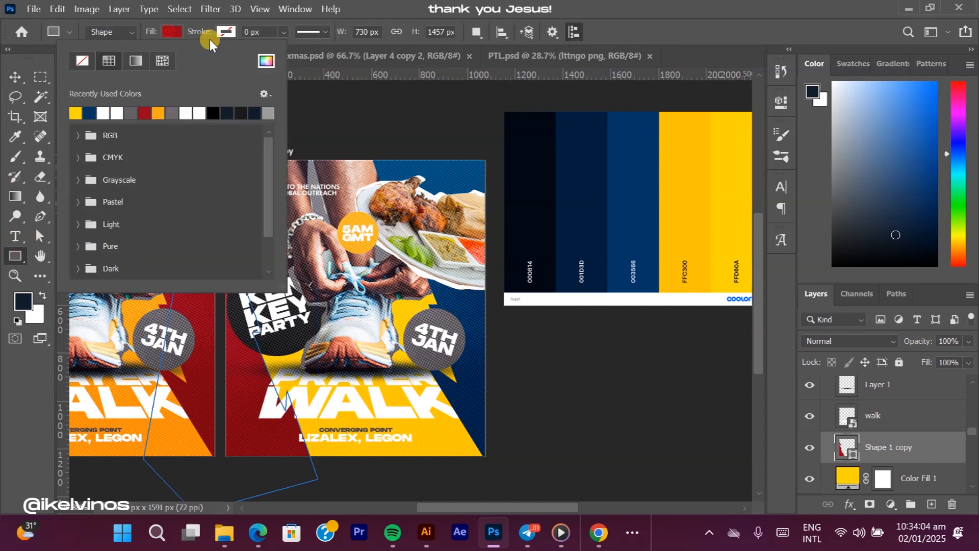
left_click(95, 114)
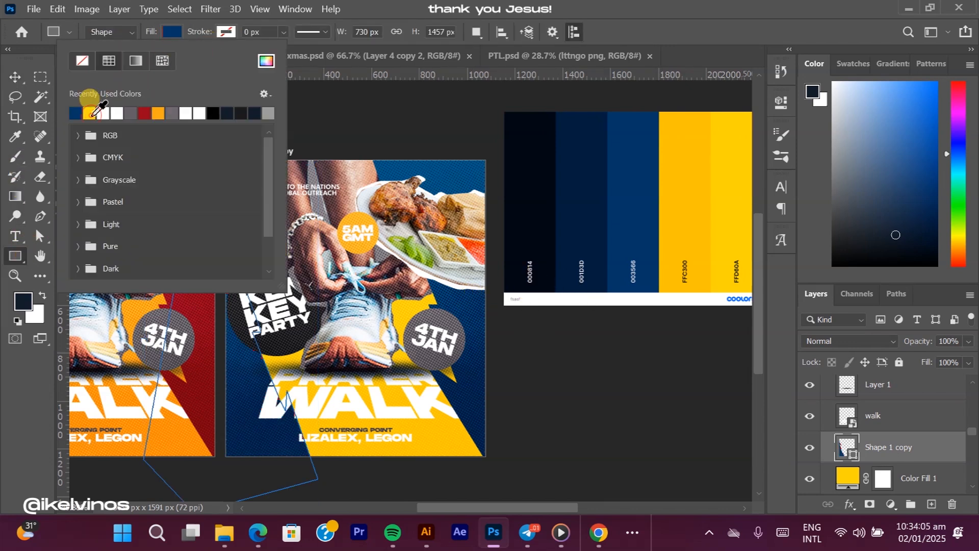
Step: Duplicate the blue and yellow artboard and place the copy to the left of Artboard 1
left_click(15, 77)
left_click(564, 393)
left_click(433, 366)
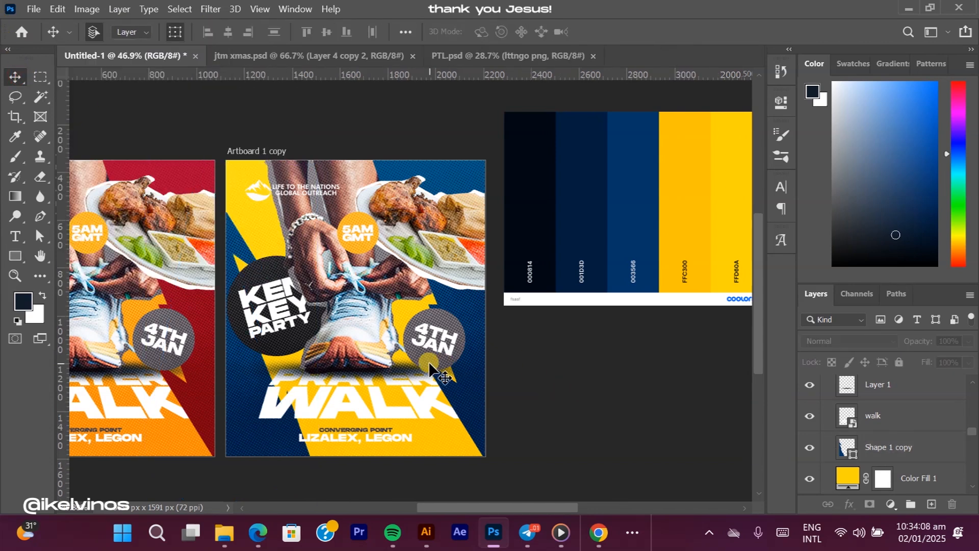
scroll(577, 386, "down", 4)
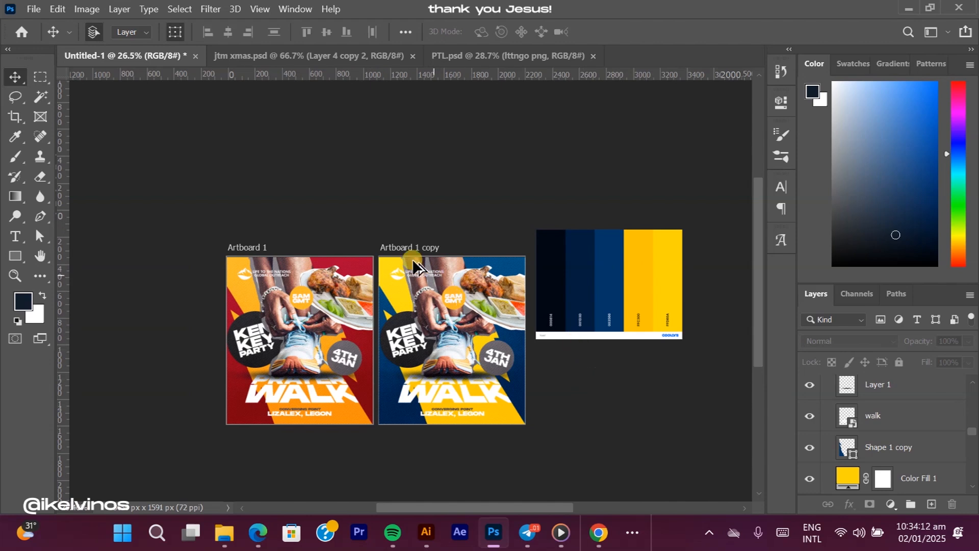
left_click_drag(401, 247, 97, 247)
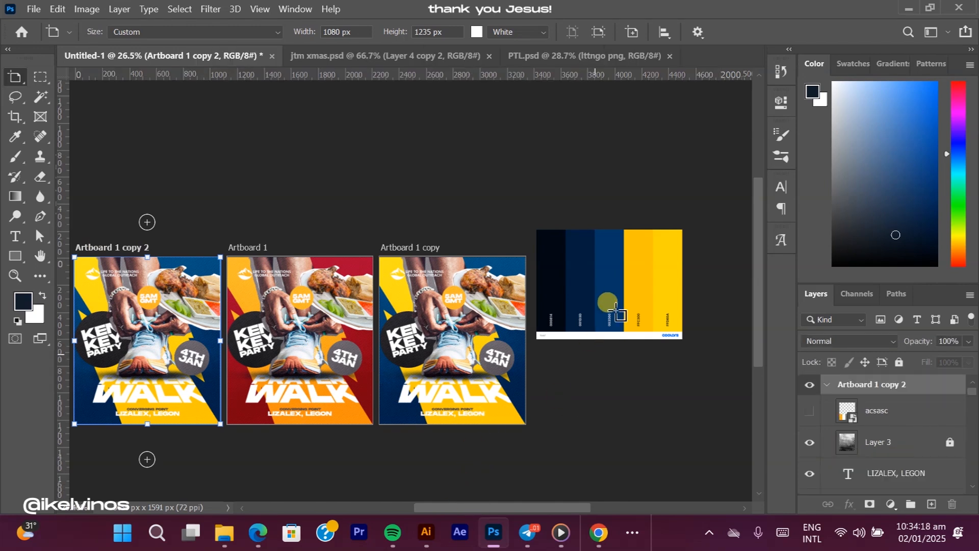
Step: Bring the scasc (2) palette image from the Downloads folder into the Photoshop document and place it above the artboards
mouse_move(224, 532)
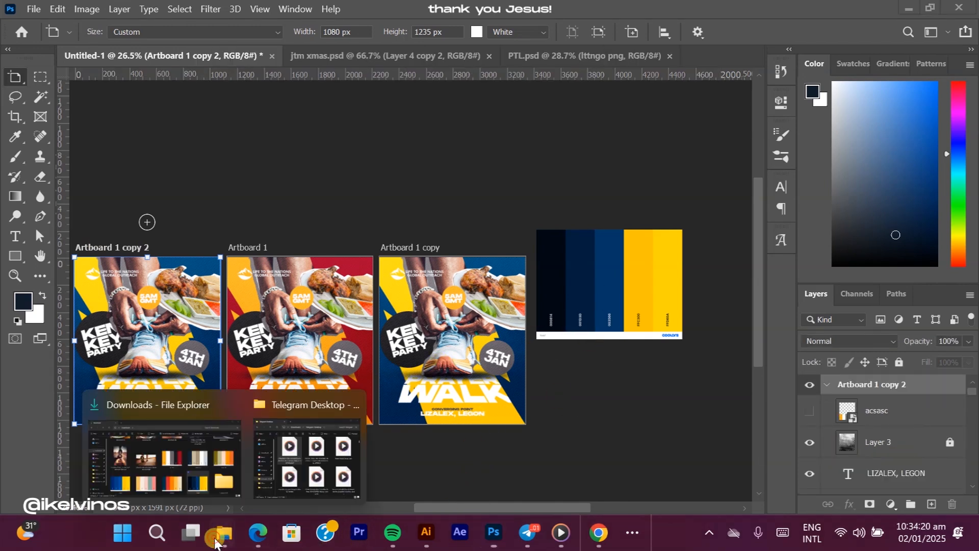
left_click(163, 448)
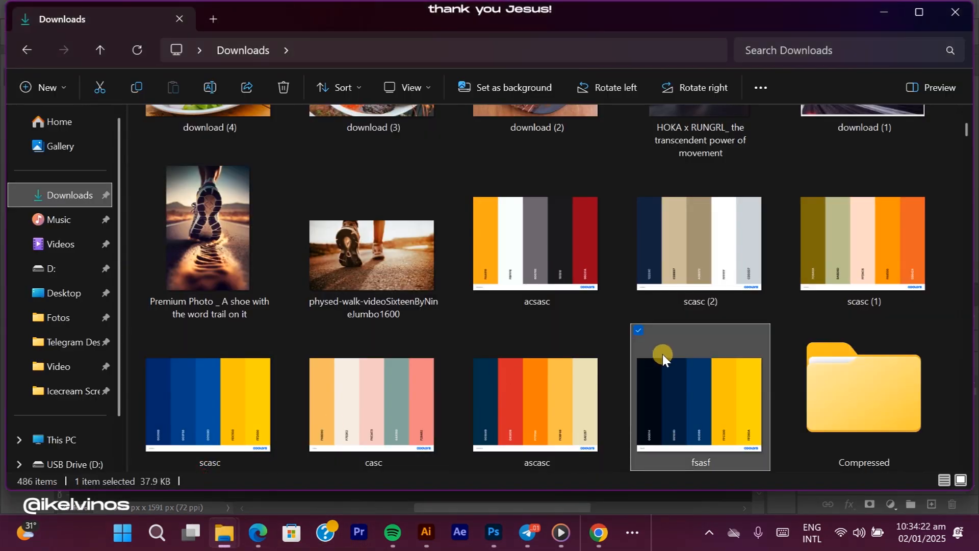
scroll(715, 310, "up", 3)
scroll(716, 310, "down", 5)
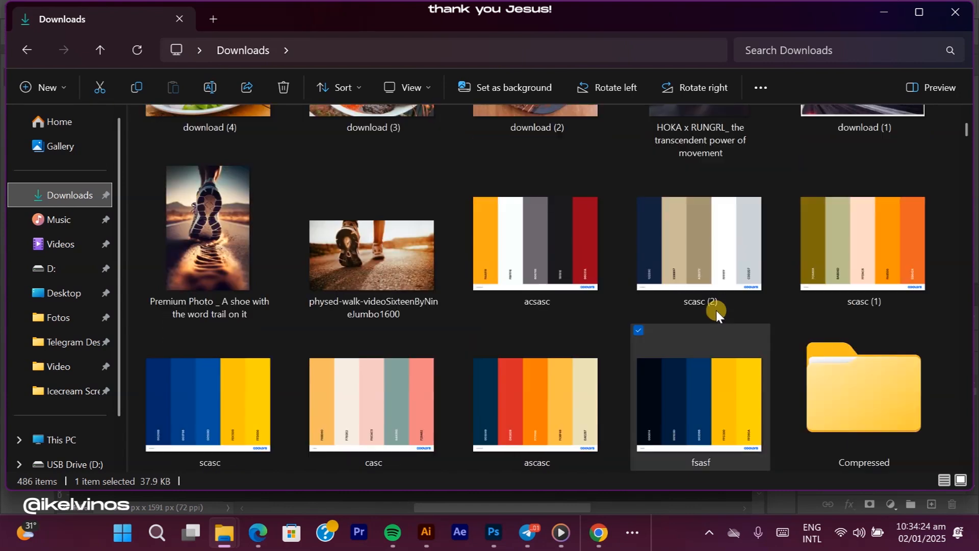
scroll(716, 310, "up", 3)
scroll(761, 313, "down", 5)
scroll(760, 313, "up", 5)
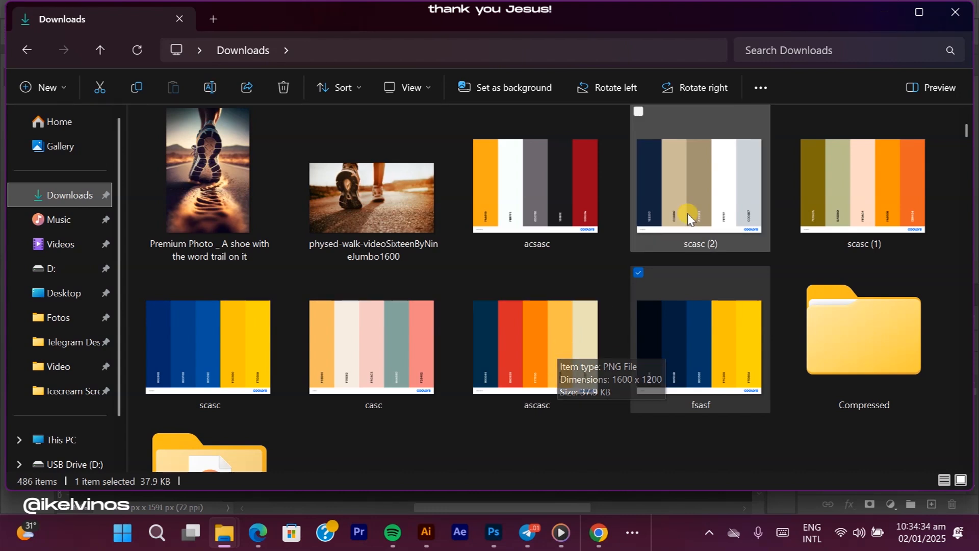
left_click_drag(718, 176, 399, 155)
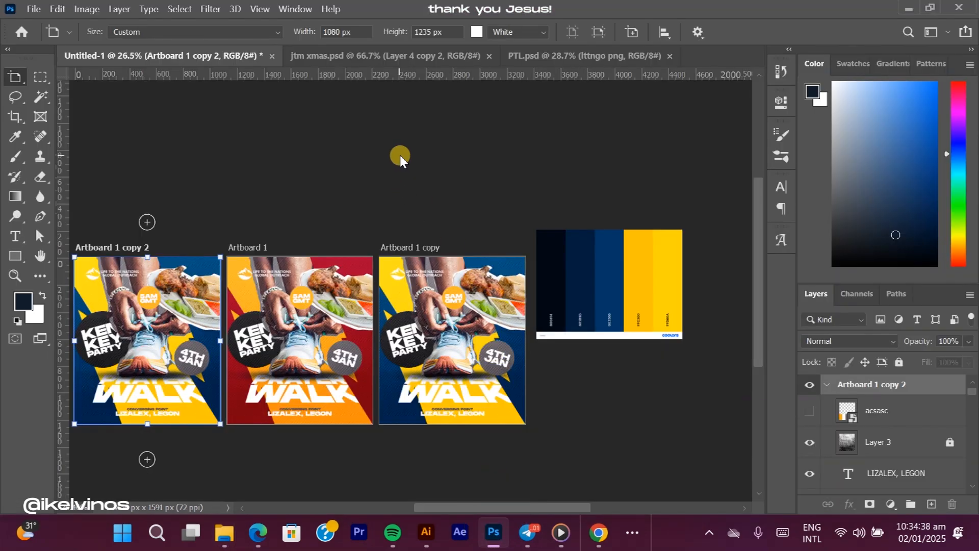
left_click_drag(161, 328, 225, 153)
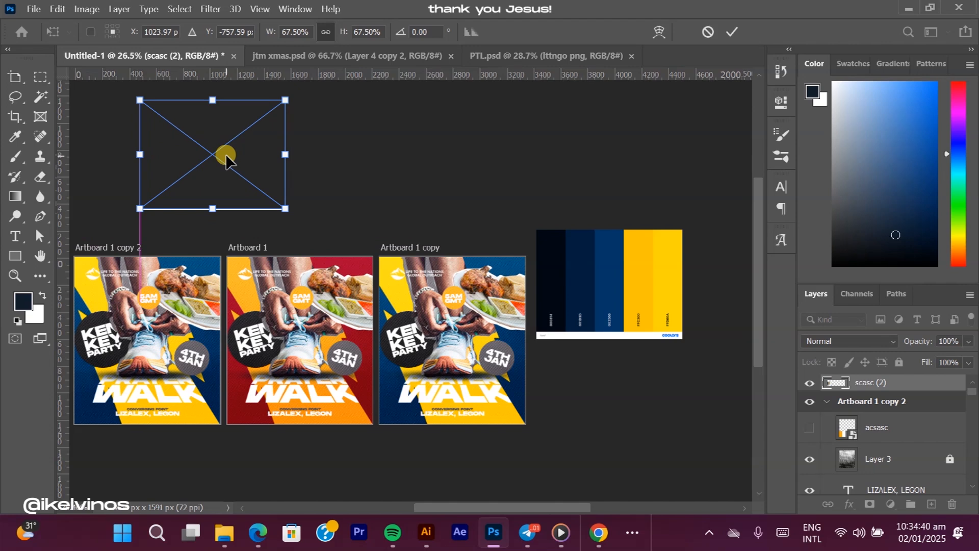
key("Return")
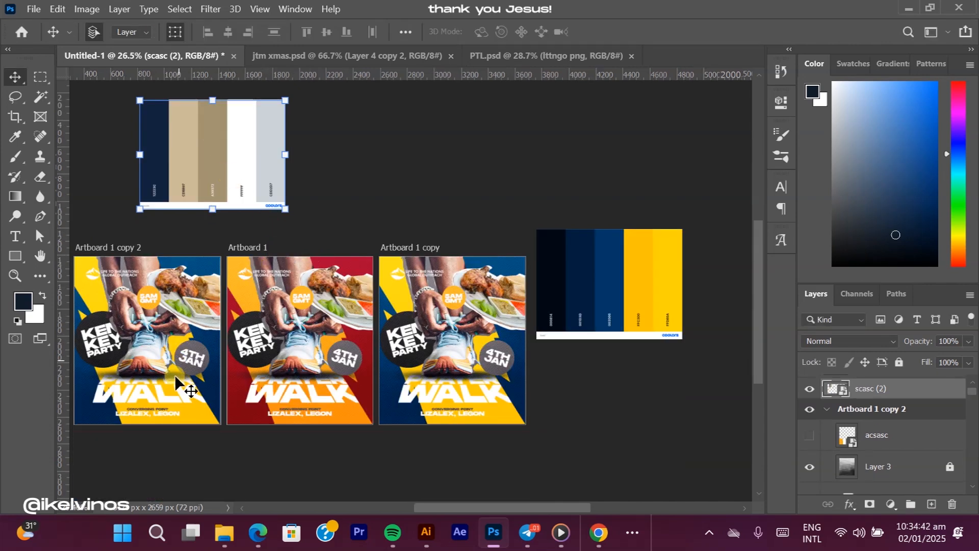
Step: Change the Color Fill 1 background of Artboard 1 copy 2 to the scasc (2) palette's light grey
left_click(187, 420)
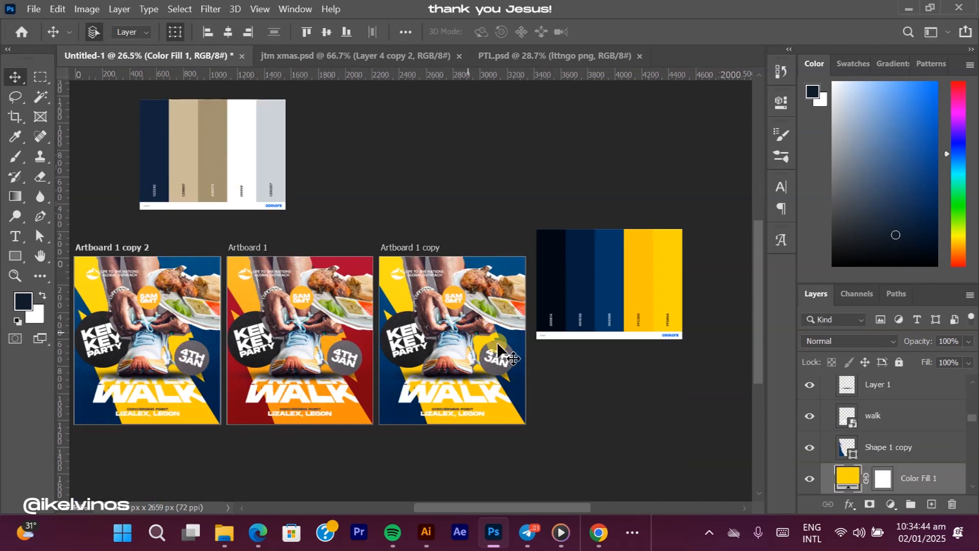
double_click(842, 483)
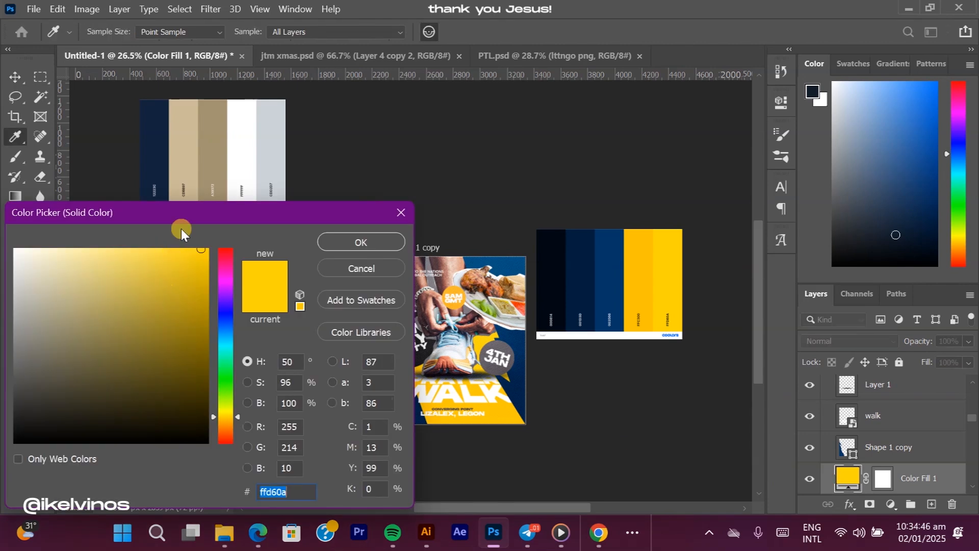
left_click(275, 166)
left_click(364, 243)
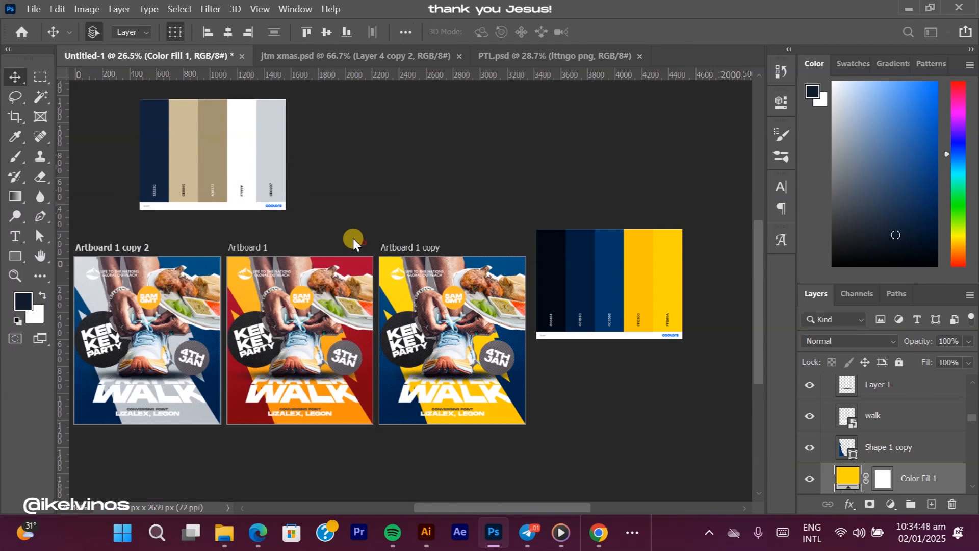
left_click(387, 184)
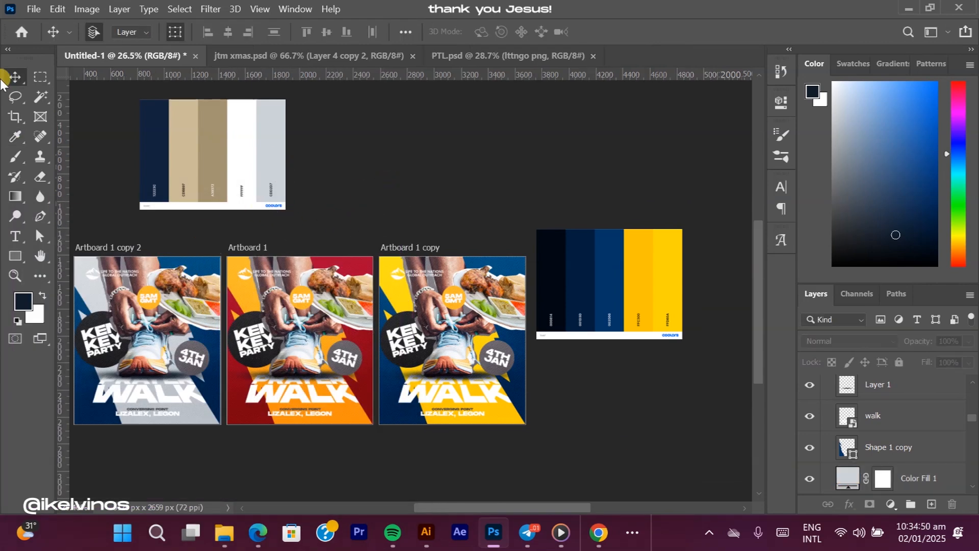
left_click(194, 261)
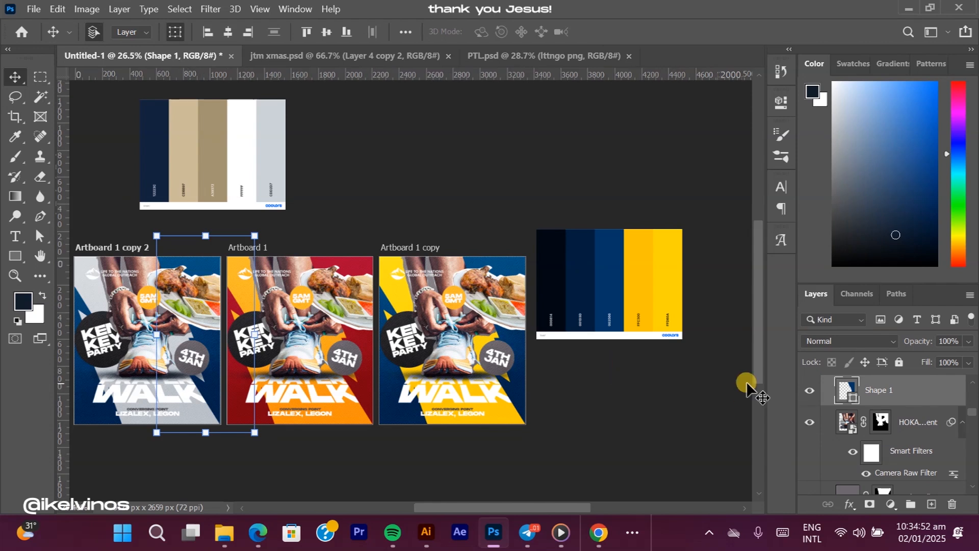
left_click(14, 254)
left_click(170, 32)
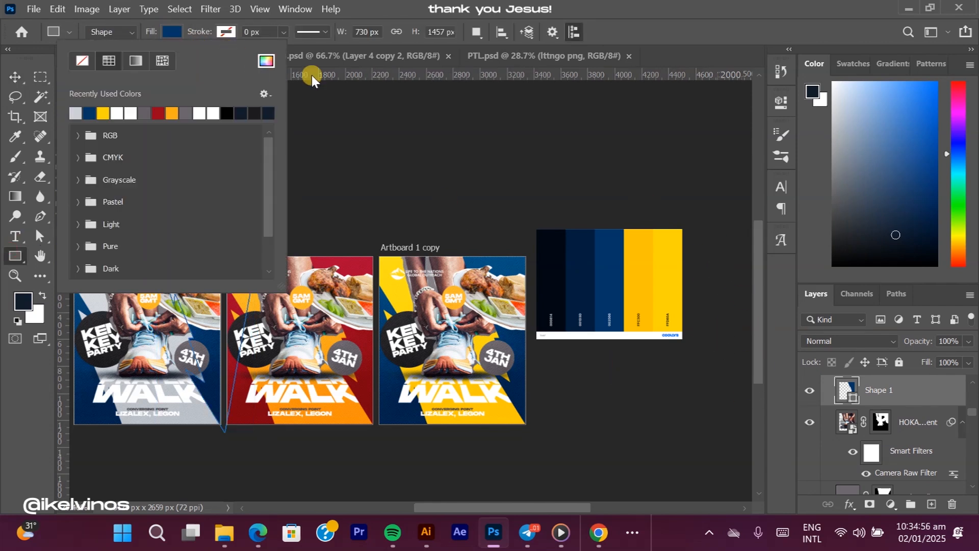
left_click(350, 83)
left_click(487, 214)
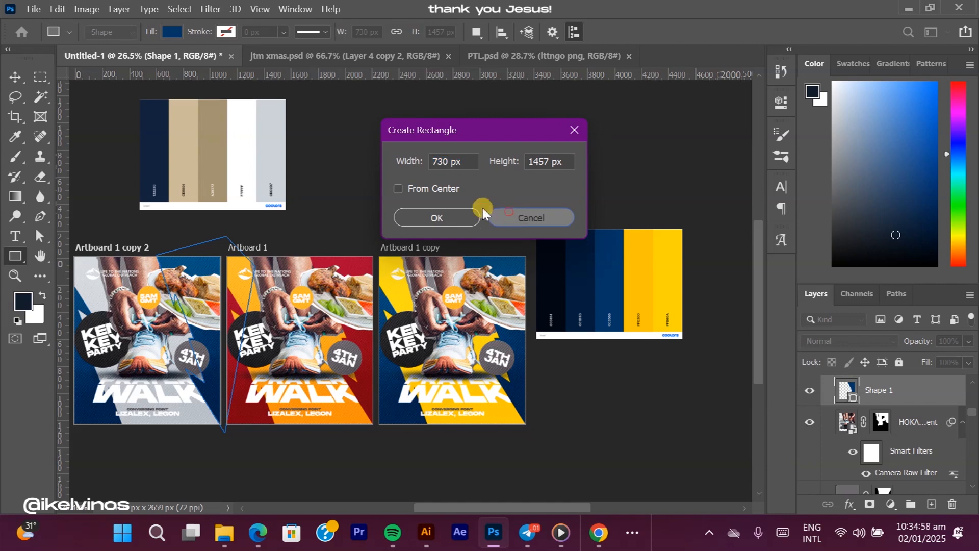
Step: Move the scasc (2) palette above Artboard 1 copy and recolour Shape 1 on the right of Artboard 1 copy 2 with its darker tan
left_click(11, 72)
left_click_drag(250, 153, 462, 148)
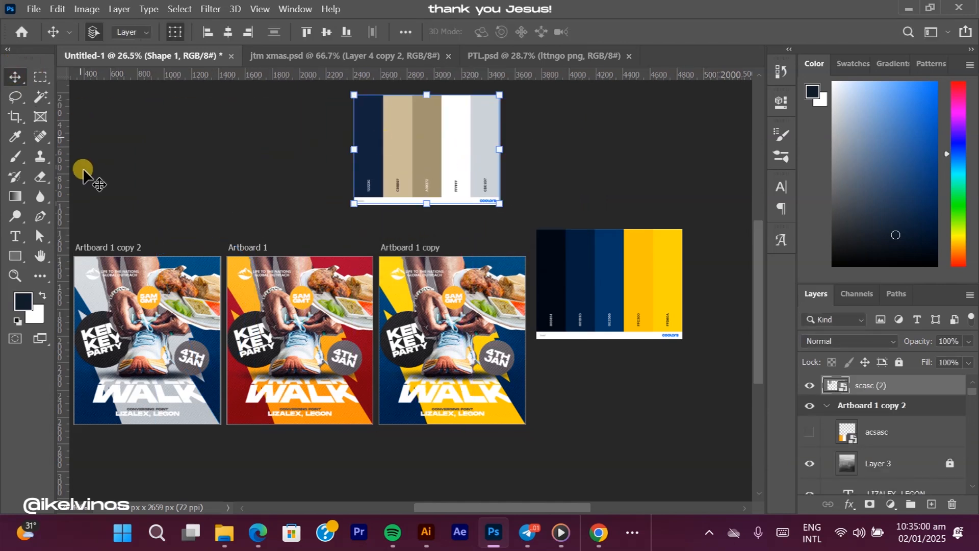
left_click(203, 264)
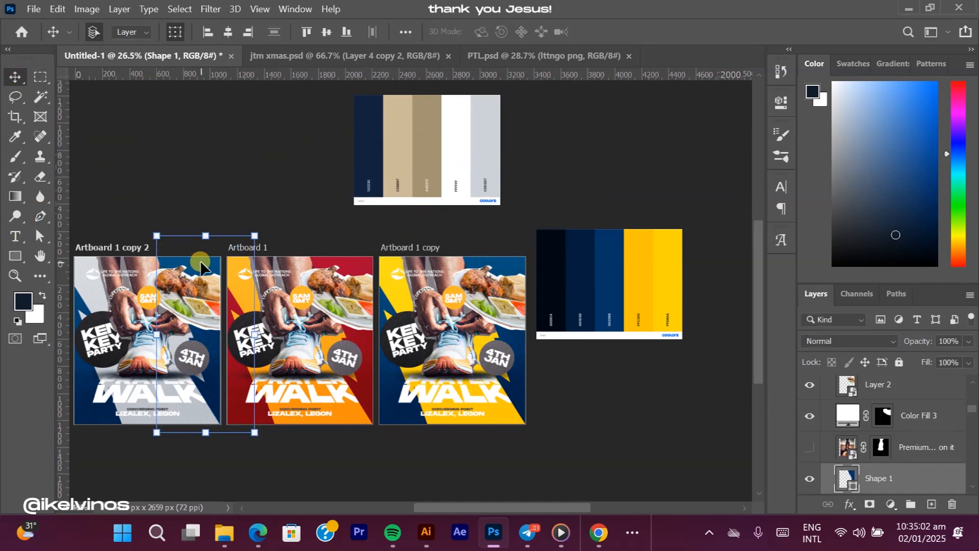
left_click(15, 255)
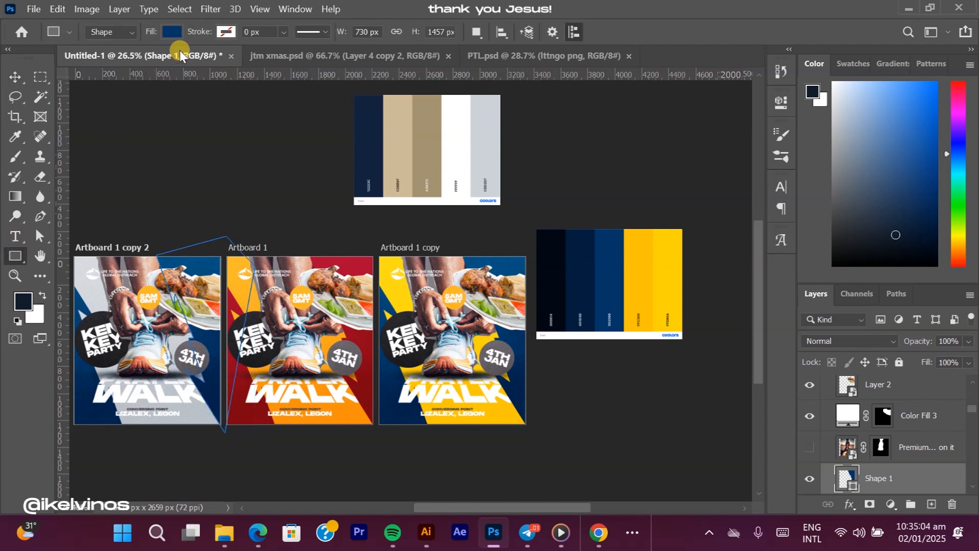
left_click(172, 32)
left_click(265, 62)
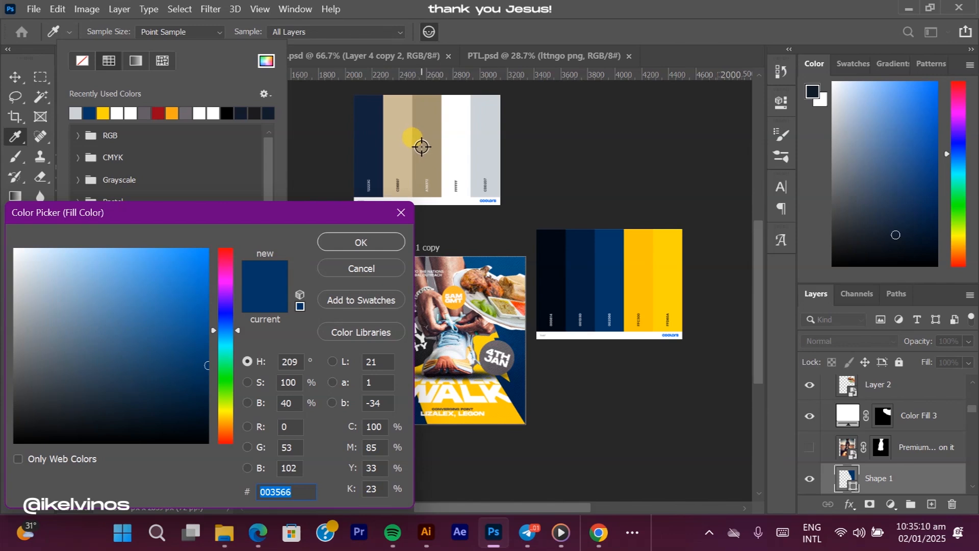
left_click(421, 147)
left_click(388, 242)
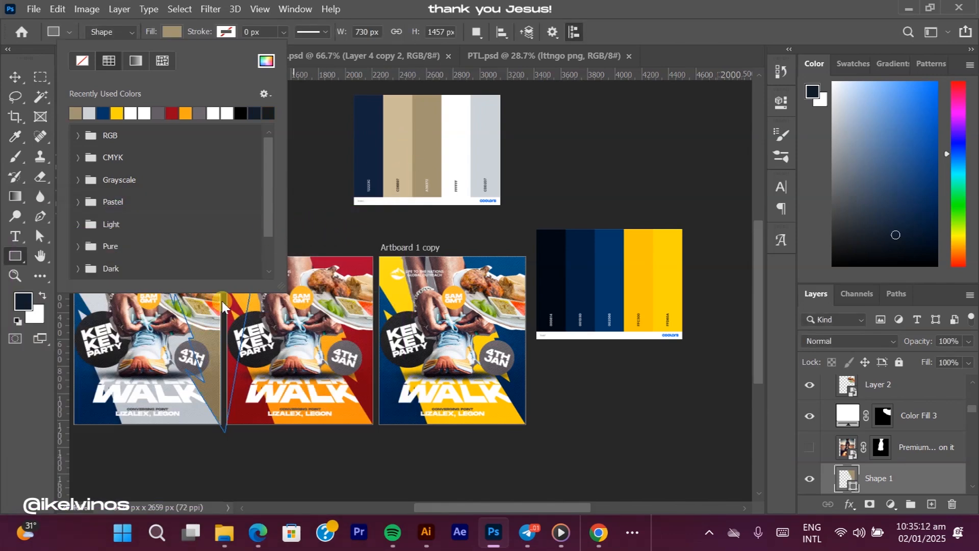
Step: Recolour the blue shape on the left of Artboard 1 copy 2 (Shape 1 copy) with the palette's 12223c navy
left_click(16, 77)
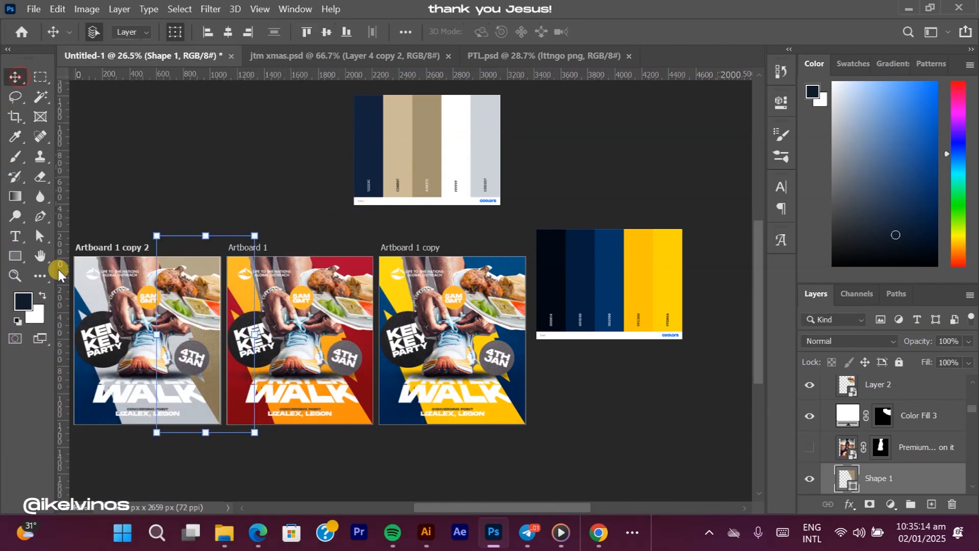
left_click(82, 391)
left_click(16, 255)
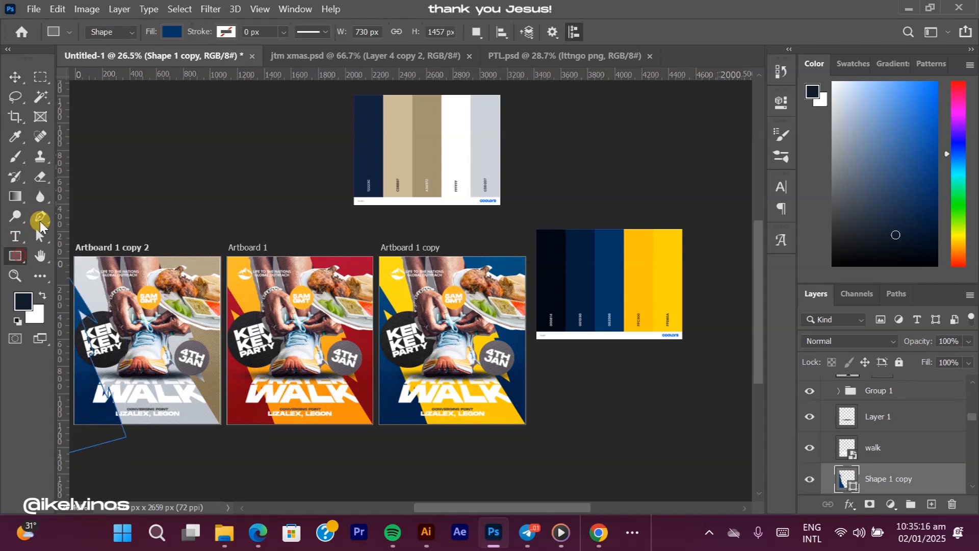
left_click(172, 32)
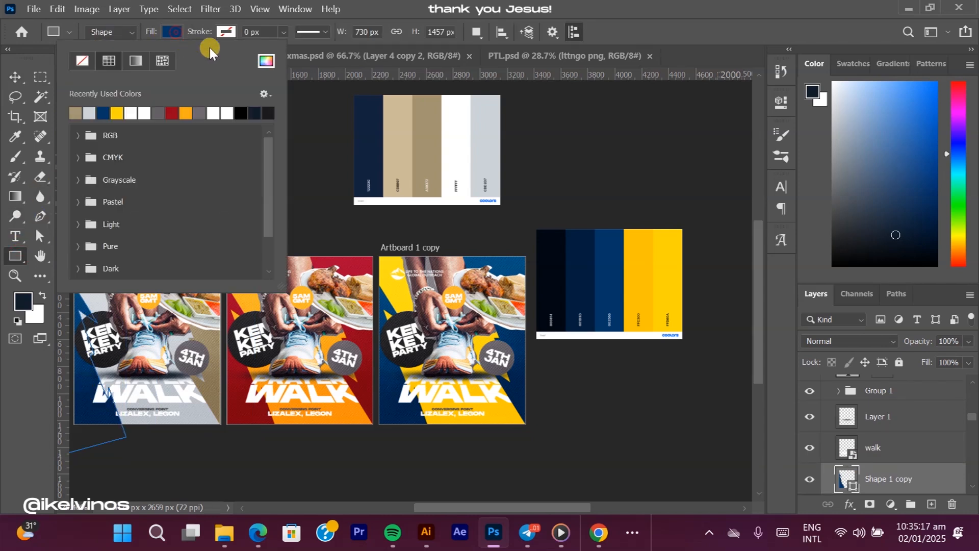
left_click(266, 62)
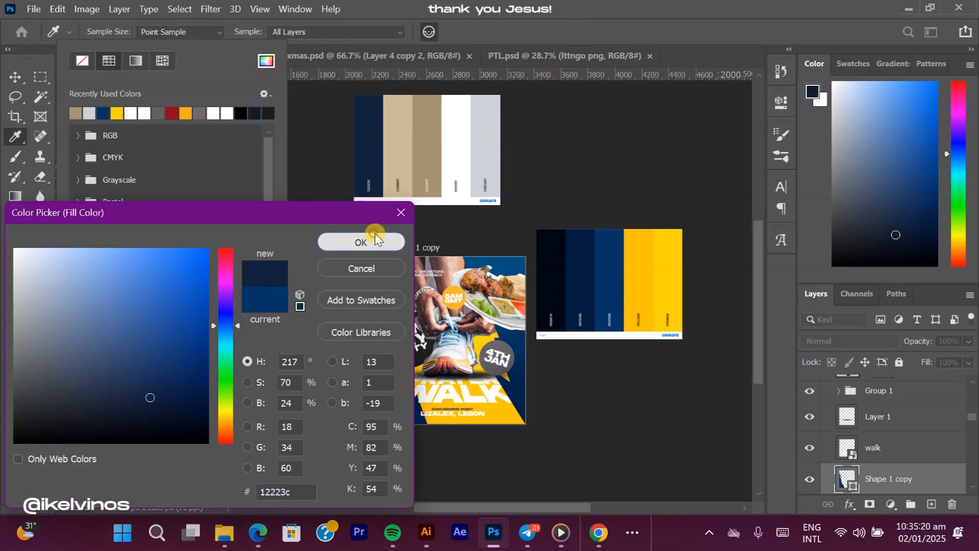
left_click(373, 235)
left_click(17, 78)
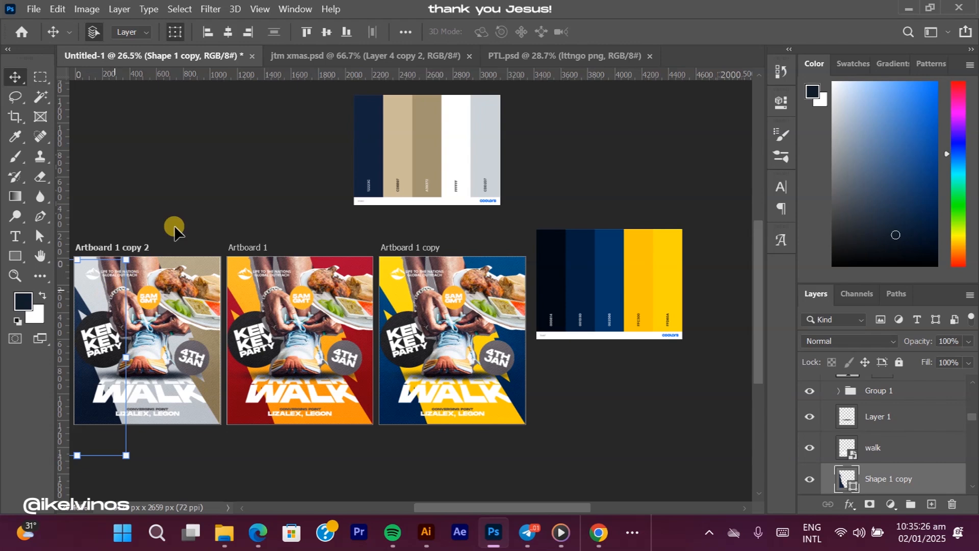
left_click(187, 187)
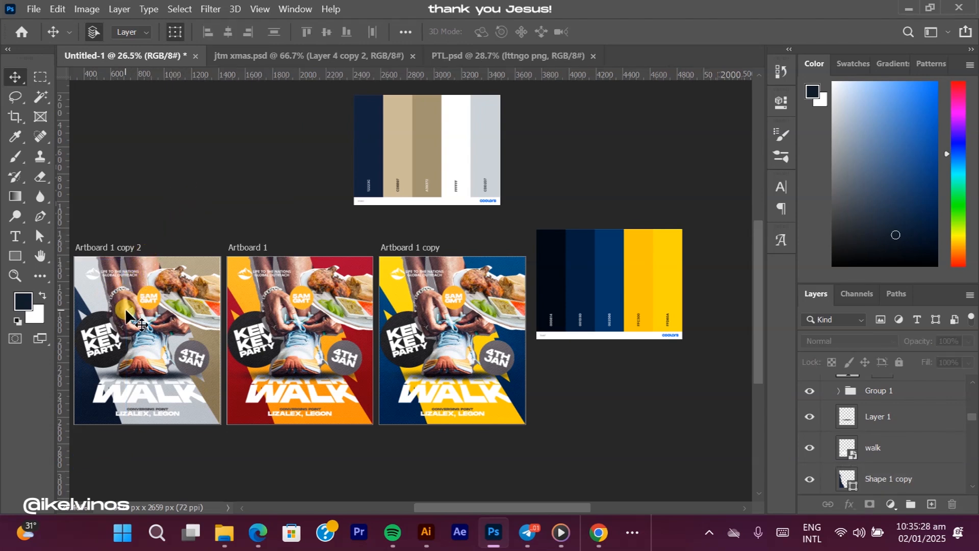
Step: Recolour the Color Fill 2 layer over the feet and shoe on Artboard 1 copy 2 with the palette's 12223c navy
left_click(102, 279)
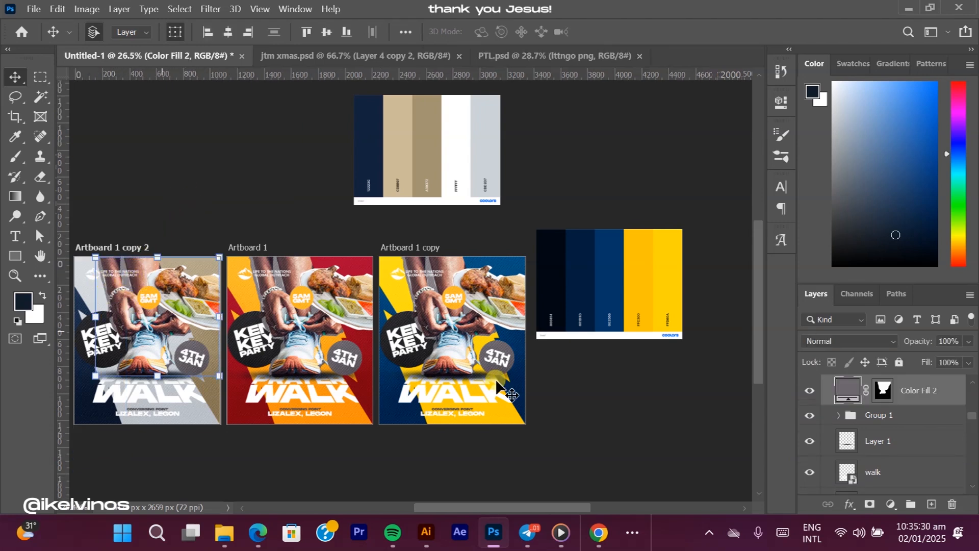
double_click(866, 402)
left_click_drag(313, 210, 738, 312)
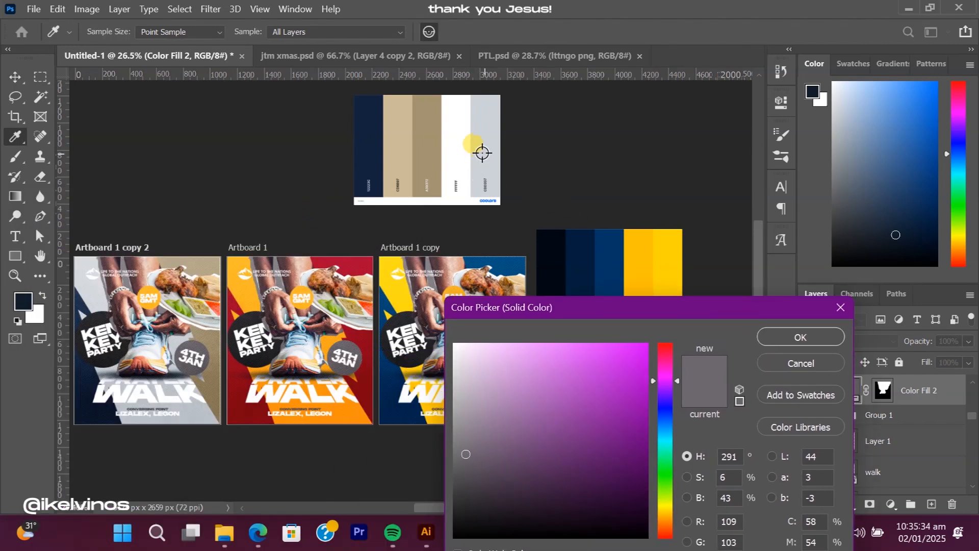
left_click(421, 152)
left_click(398, 152)
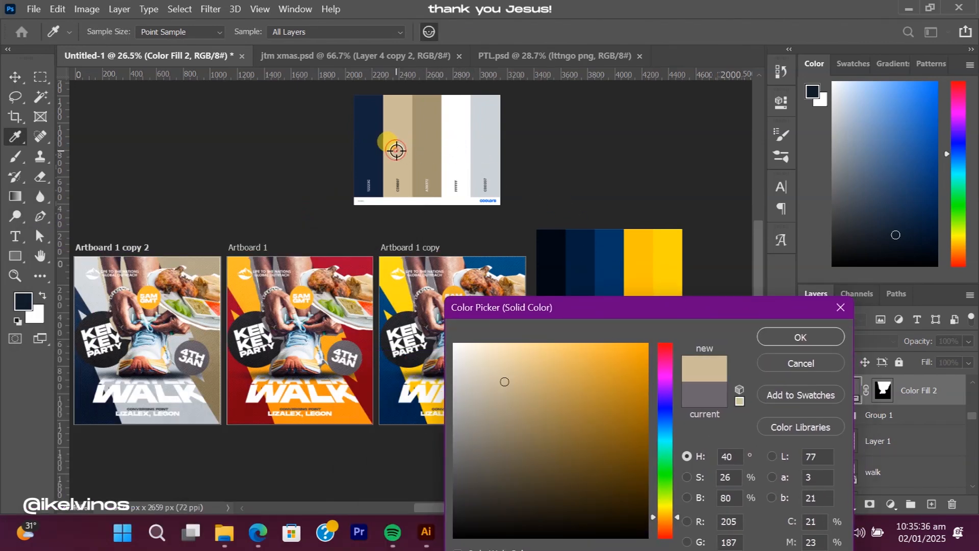
left_click(431, 145)
left_click(381, 151)
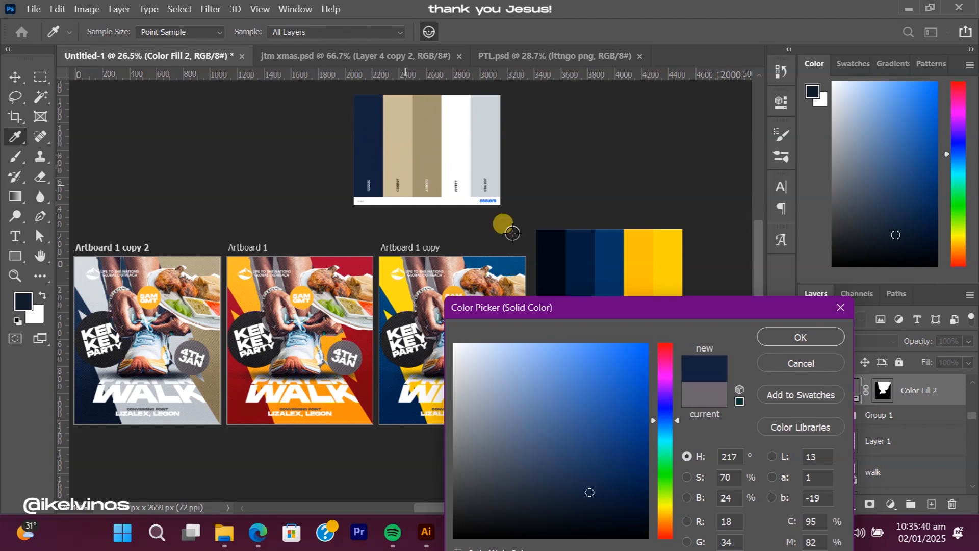
left_click(781, 335)
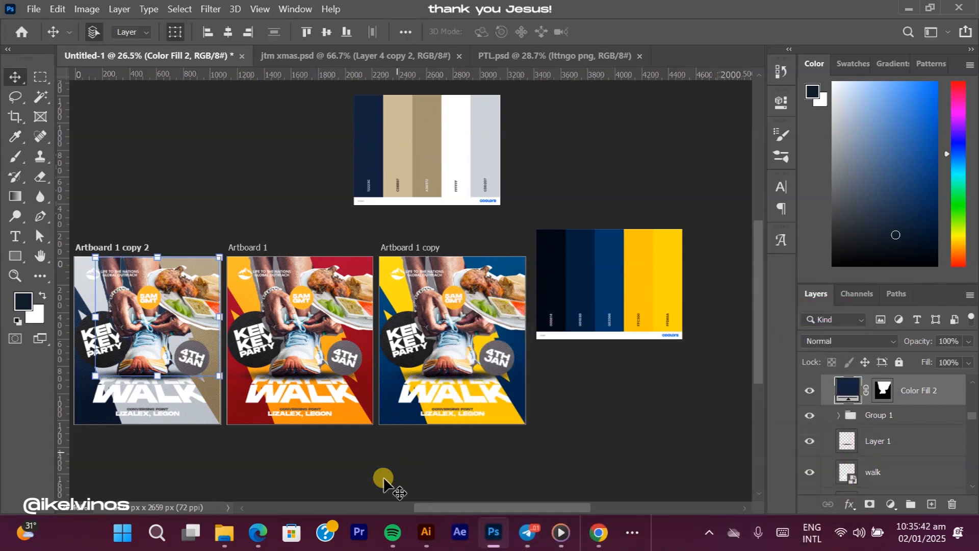
Step: Fill the circle behind the 4TH JAN text on Artboard 1 copy 2 with the palette's 12223c navy
left_click(196, 369)
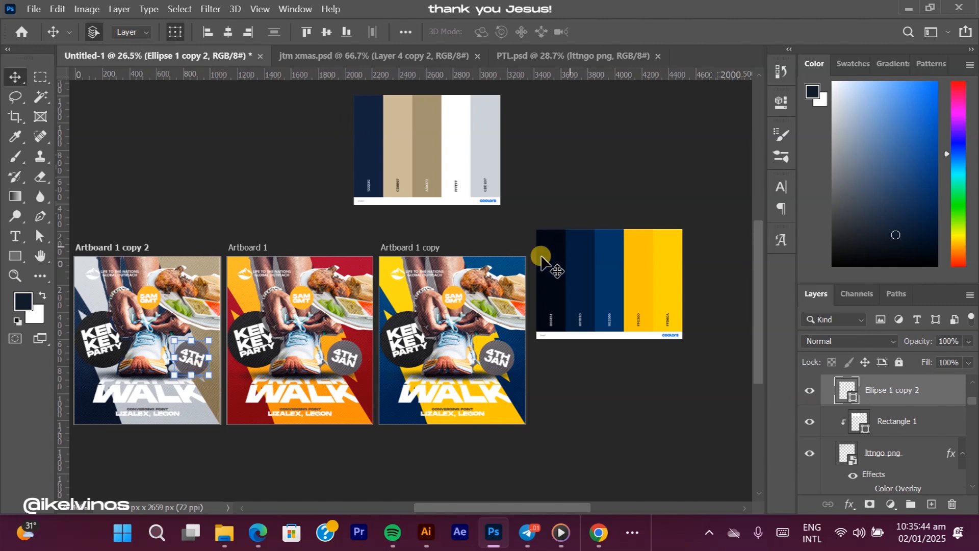
left_click(12, 258)
left_click(168, 30)
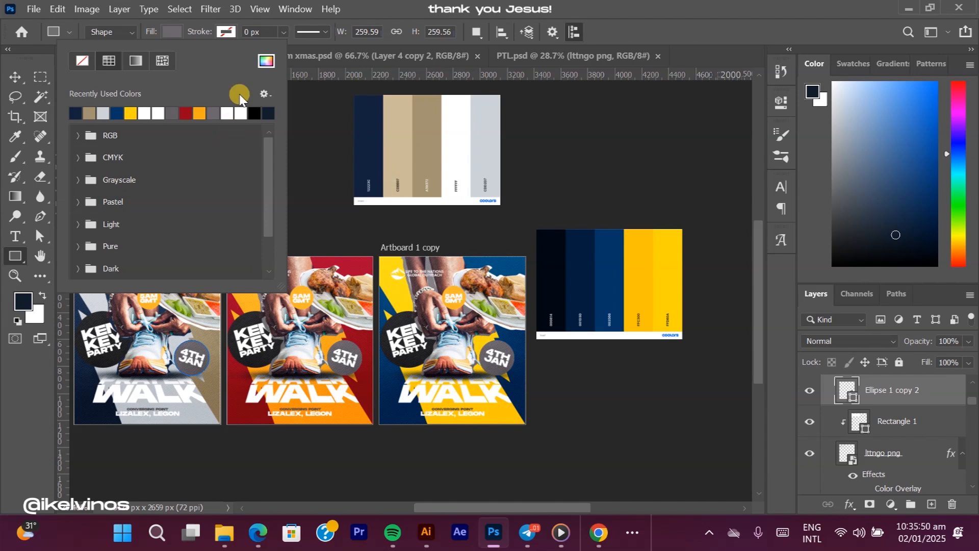
left_click(266, 61)
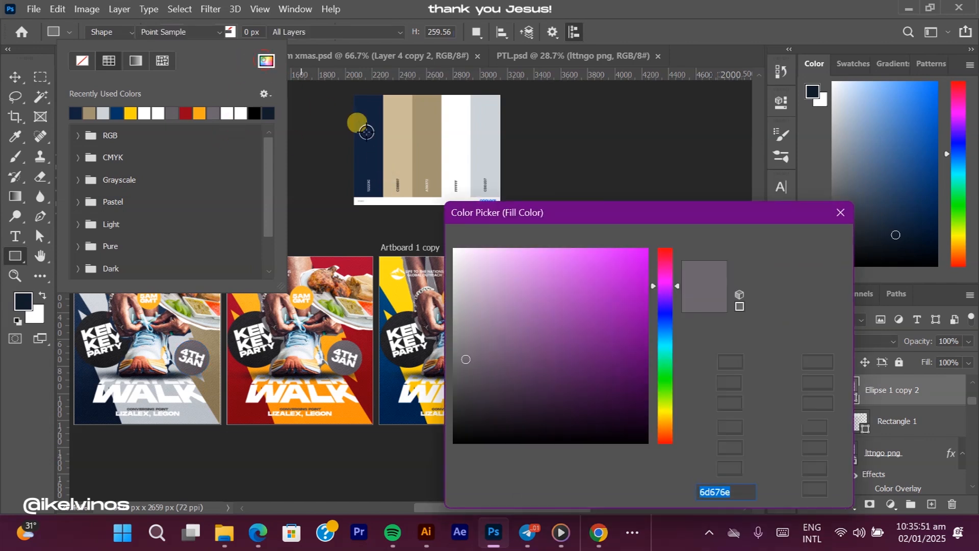
left_click(423, 162)
left_click(359, 149)
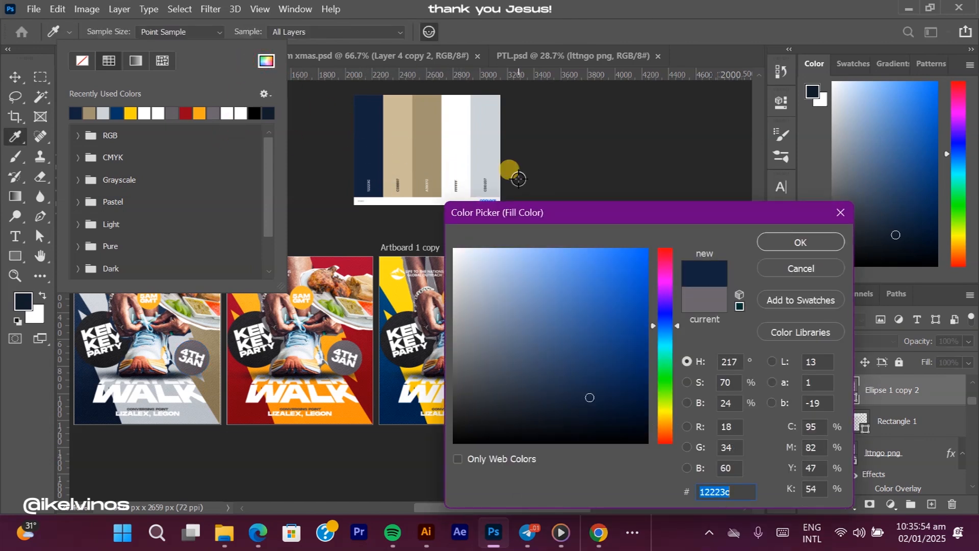
left_click(791, 240)
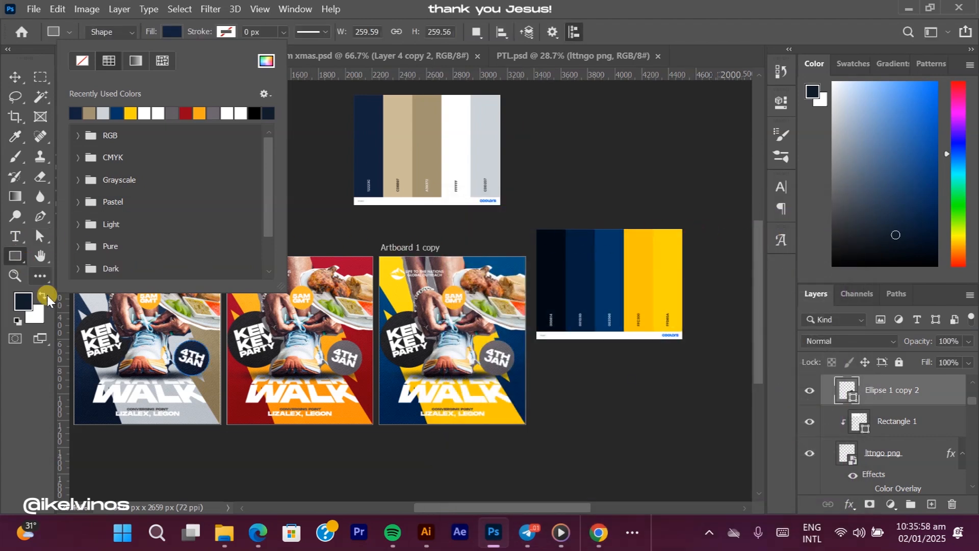
left_click(14, 76)
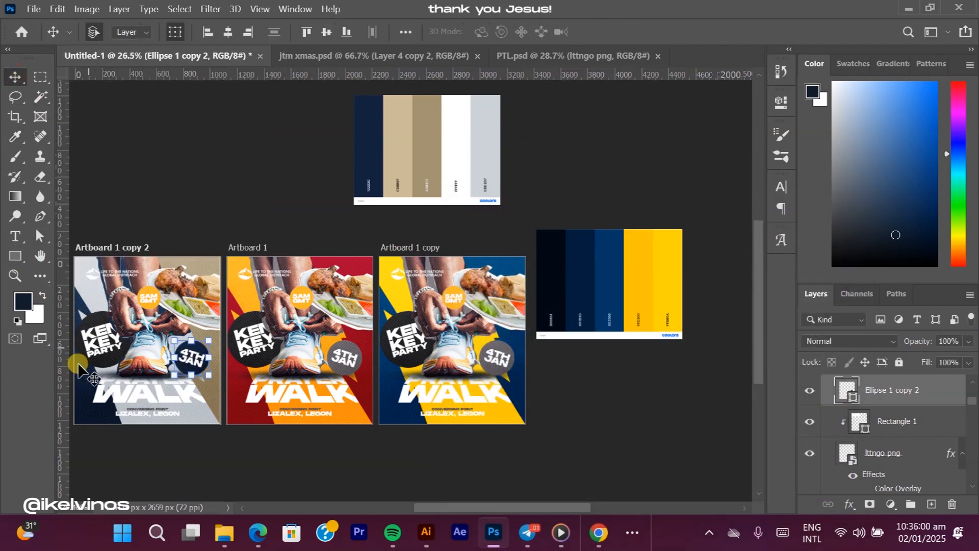
Step: Fill the circle behind the KEN KEY PARTY text on Artboard 1 copy 2 with the palette's a39372 darker tan
left_click(111, 364)
left_click(31, 264)
left_click(171, 32)
left_click(266, 61)
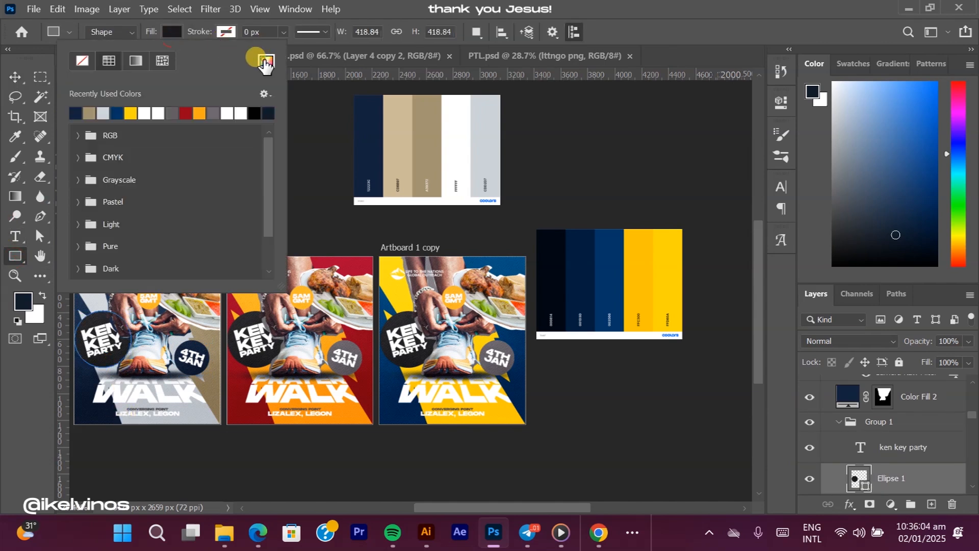
left_click(429, 118)
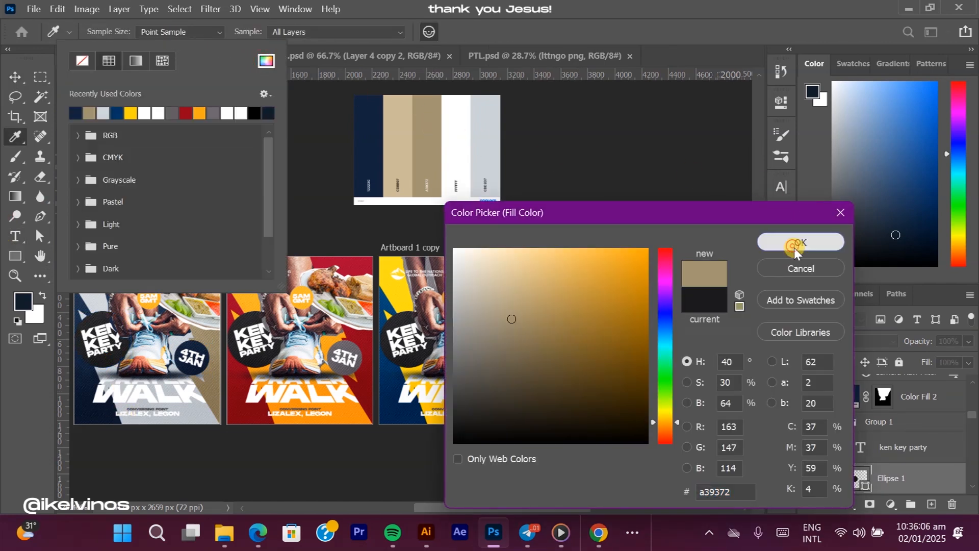
left_click(794, 247)
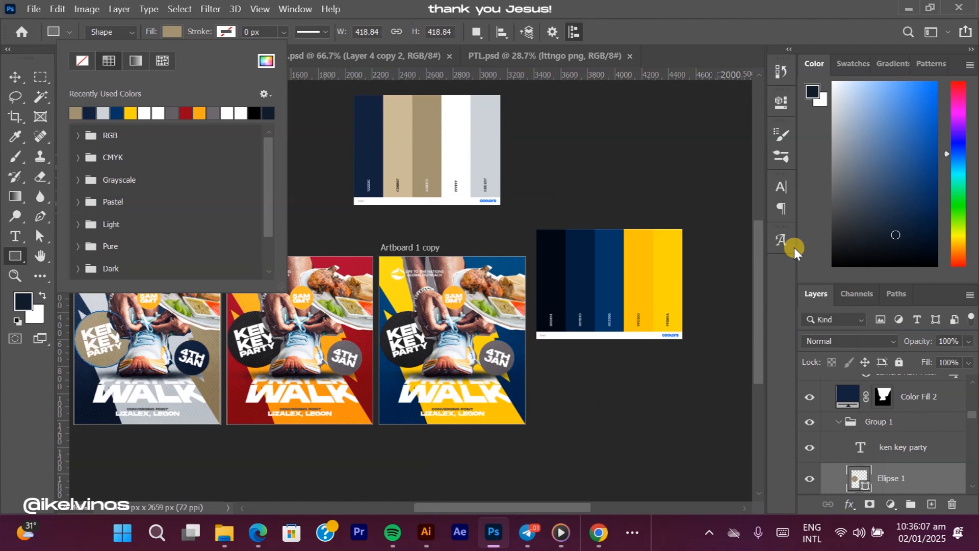
left_click(16, 77)
left_click(649, 153)
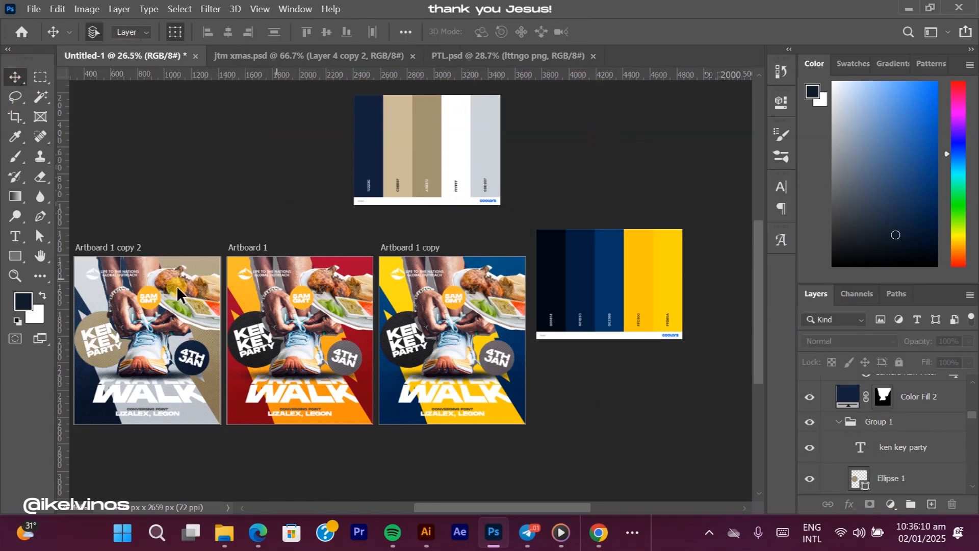
Step: Fill the small circle behind the 5AM GMT text on Artboard 1 copy 2 with the palette's white
left_click(148, 297)
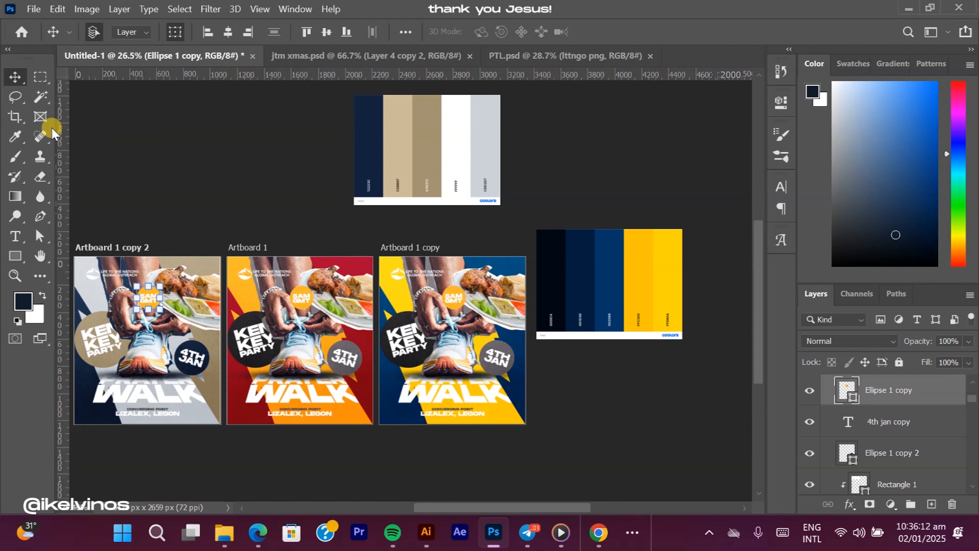
left_click(15, 255)
left_click(148, 31)
left_click(265, 61)
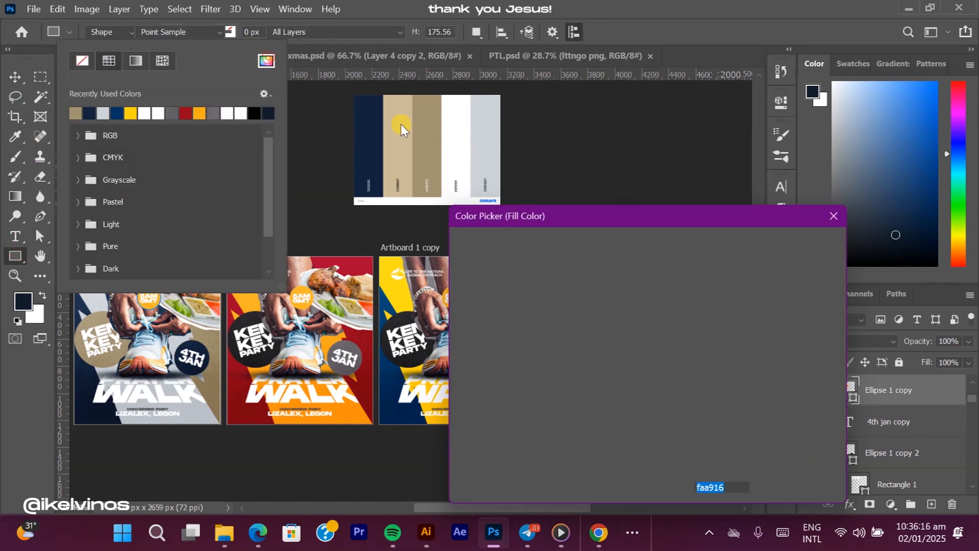
left_click(447, 142)
left_click(783, 242)
left_click(74, 137)
left_click(22, 71)
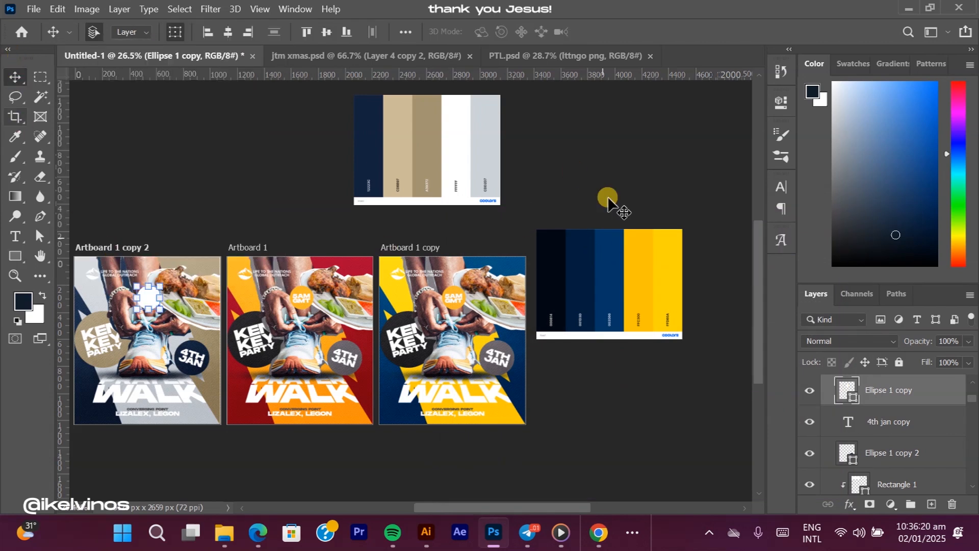
Step: Change the 5AM GMT text colour on Artboard 1 copy 2 to the palette's 12223c navy and deselect the layer
left_click(148, 301)
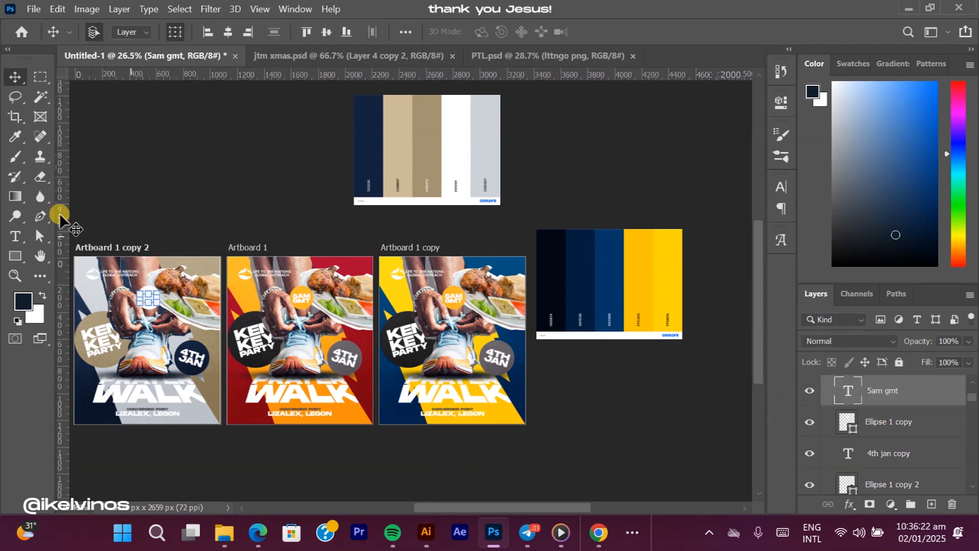
left_click(12, 236)
left_click(612, 32)
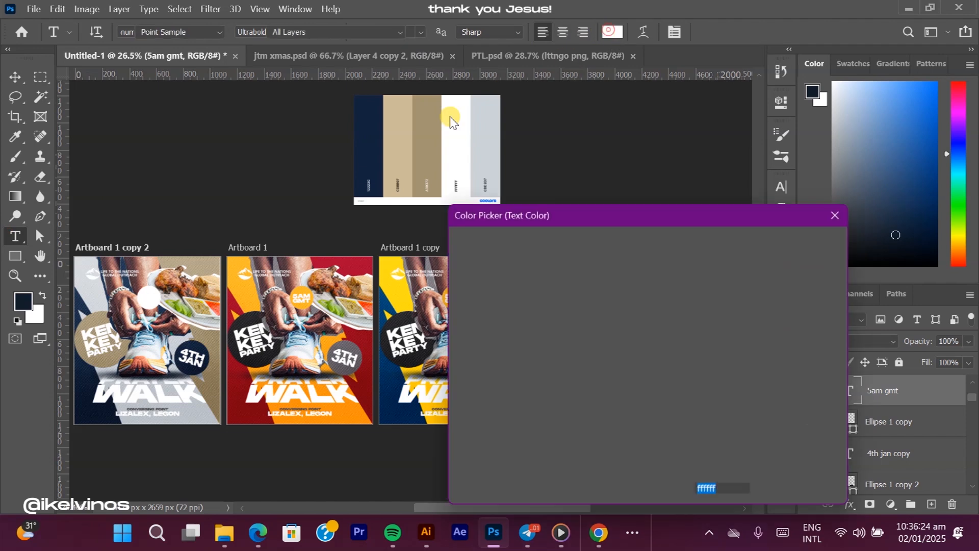
left_click(374, 129)
left_click(799, 242)
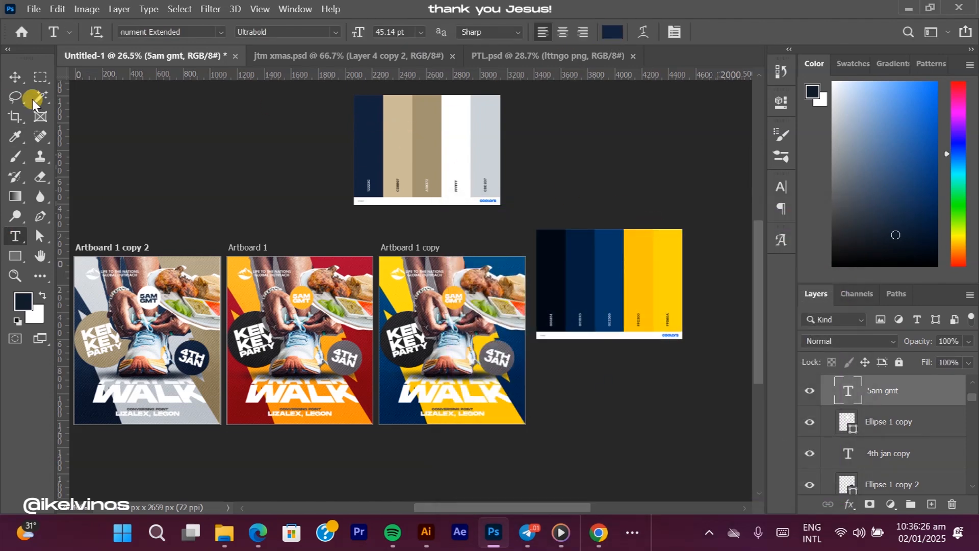
left_click(10, 76)
left_click(264, 165)
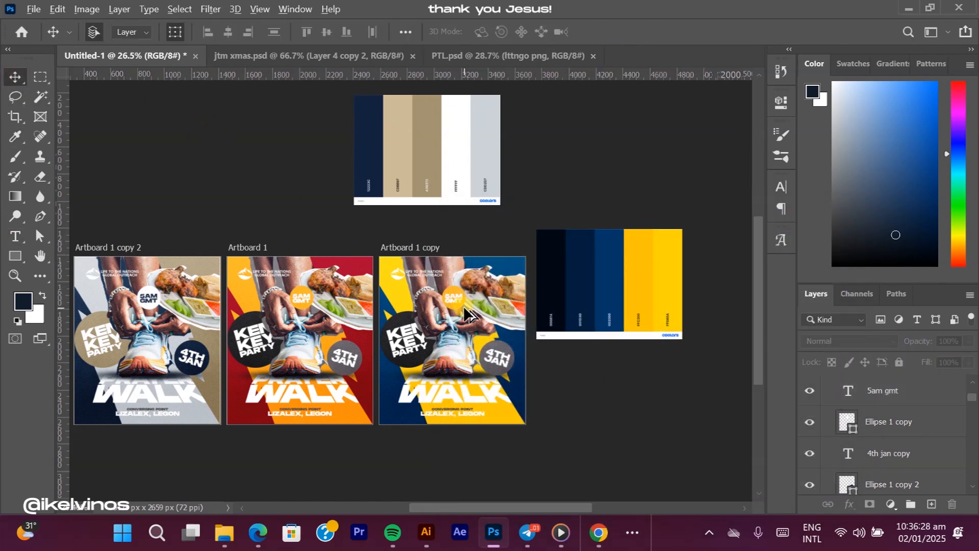
scroll(467, 313, "down", 1)
scroll(191, 284, "up", 3)
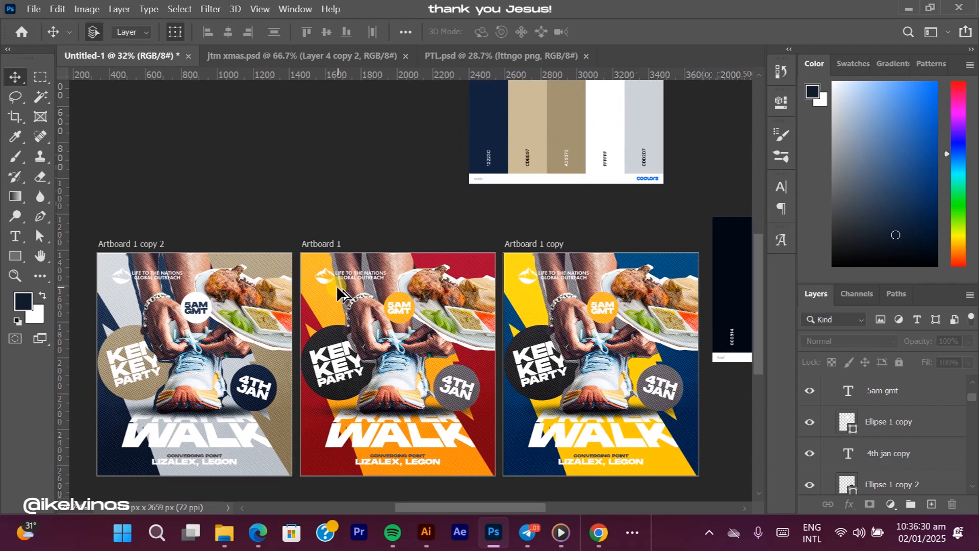
scroll(337, 293, "up", 1)
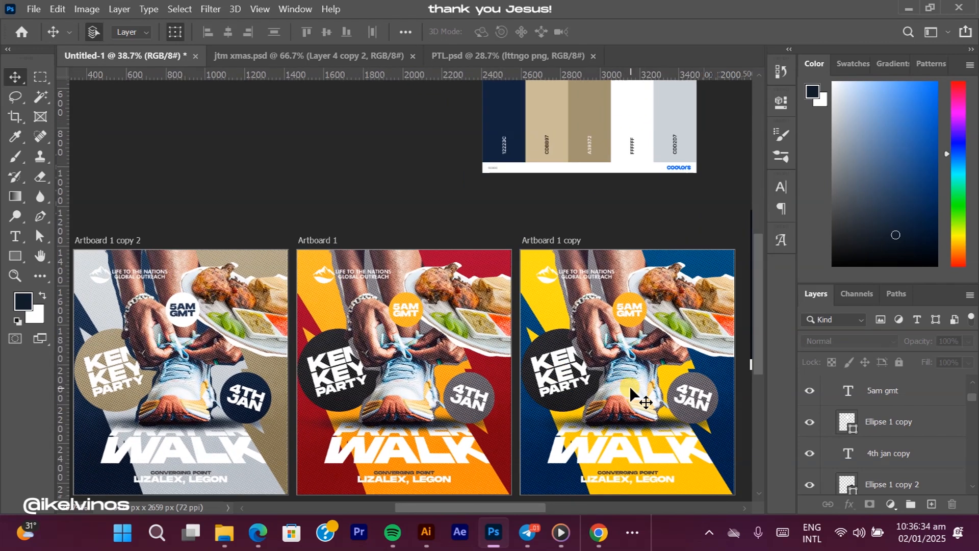
left_click(707, 536)
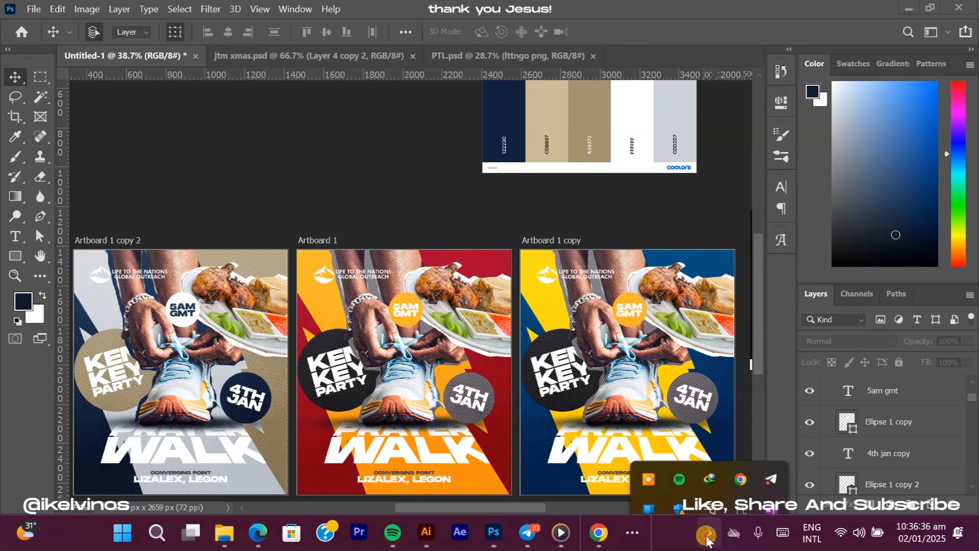
left_click(647, 457)
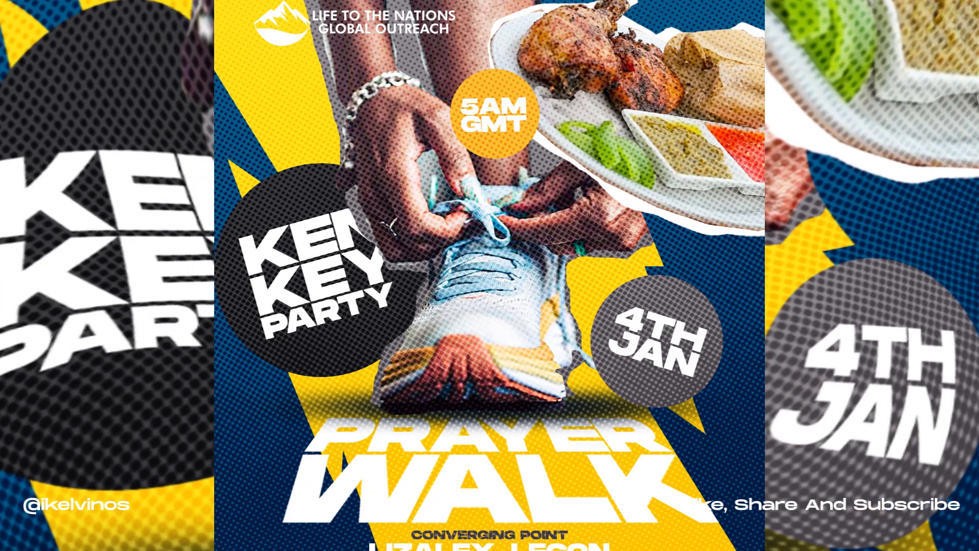